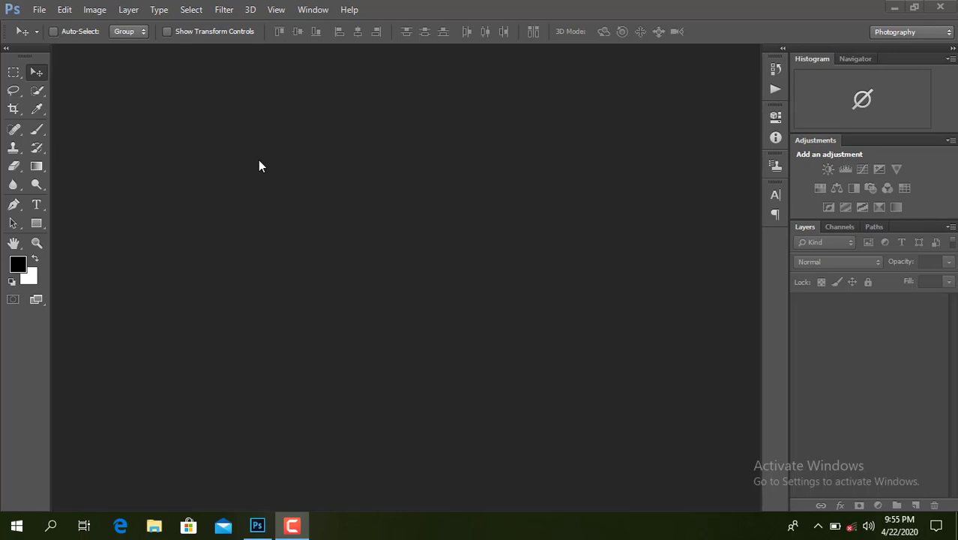
# Open DSC_1592.JPG from the New folder
pyautogui.click(40, 11)
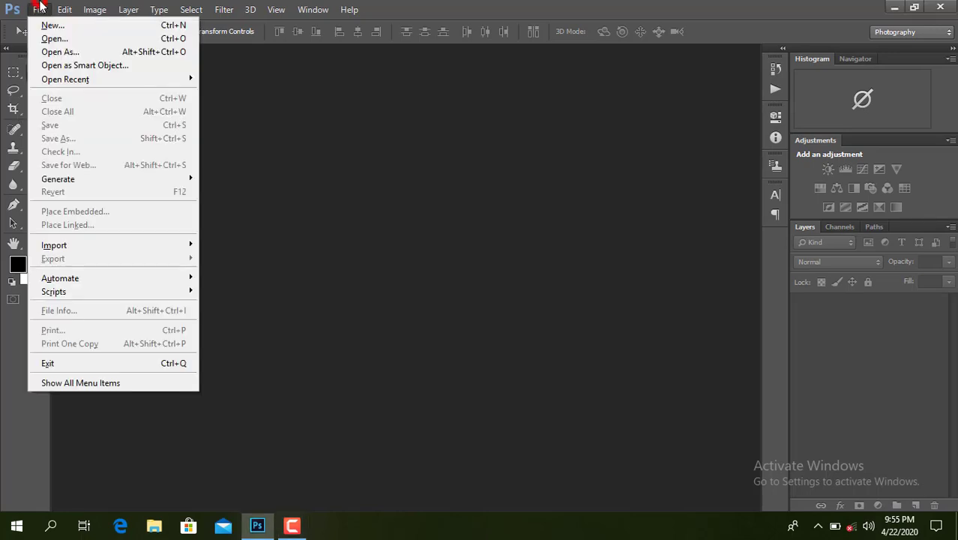
pyautogui.click(71, 41)
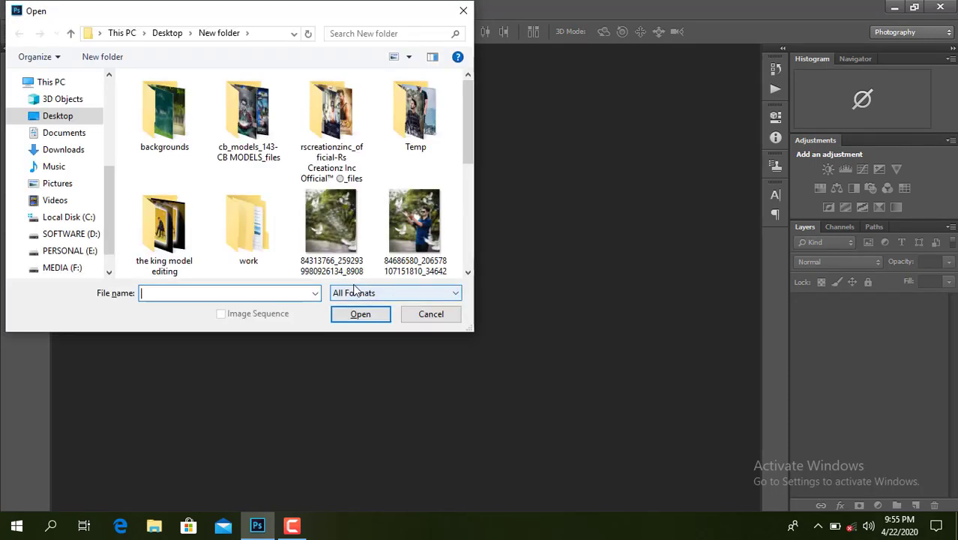
pyautogui.scroll(-2, 378, 154)
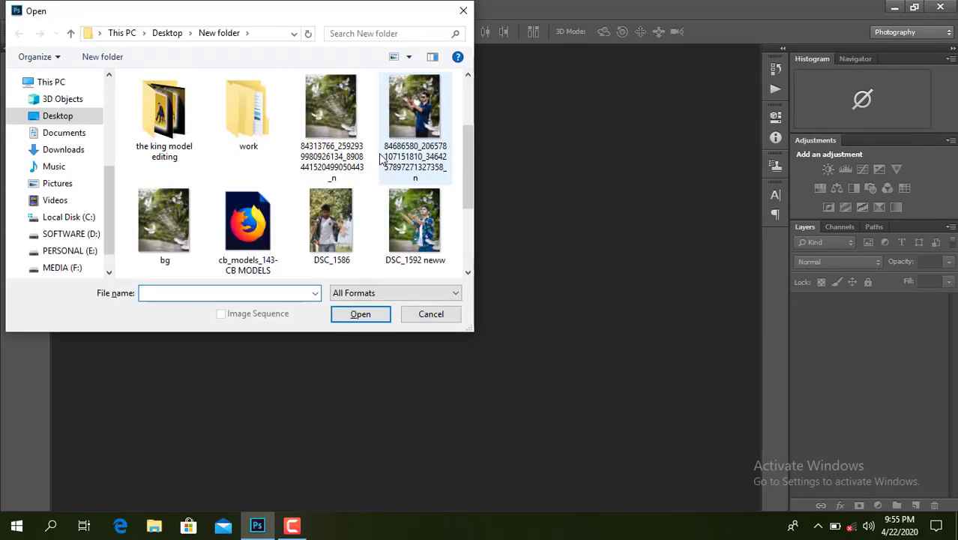
pyautogui.scroll(-2, 382, 169)
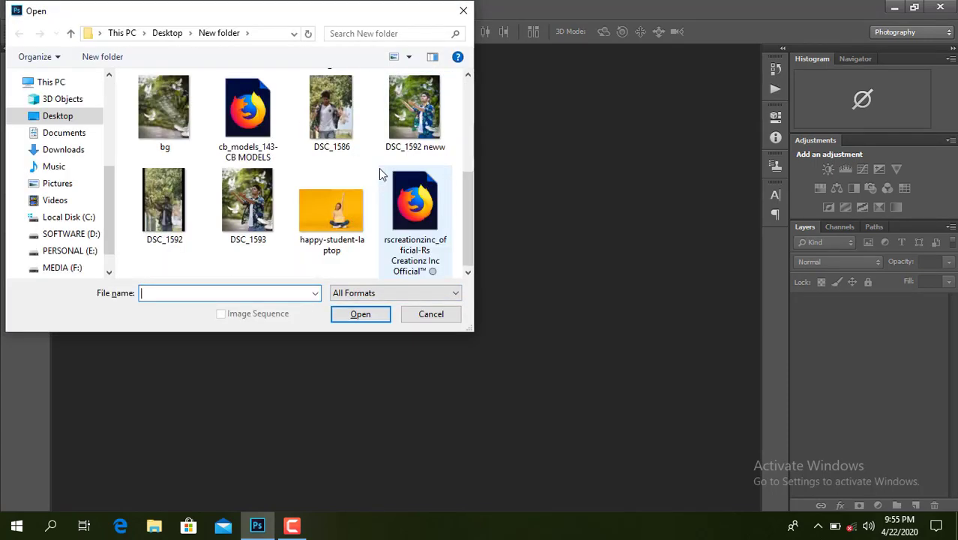
pyautogui.doubleClick(170, 220)
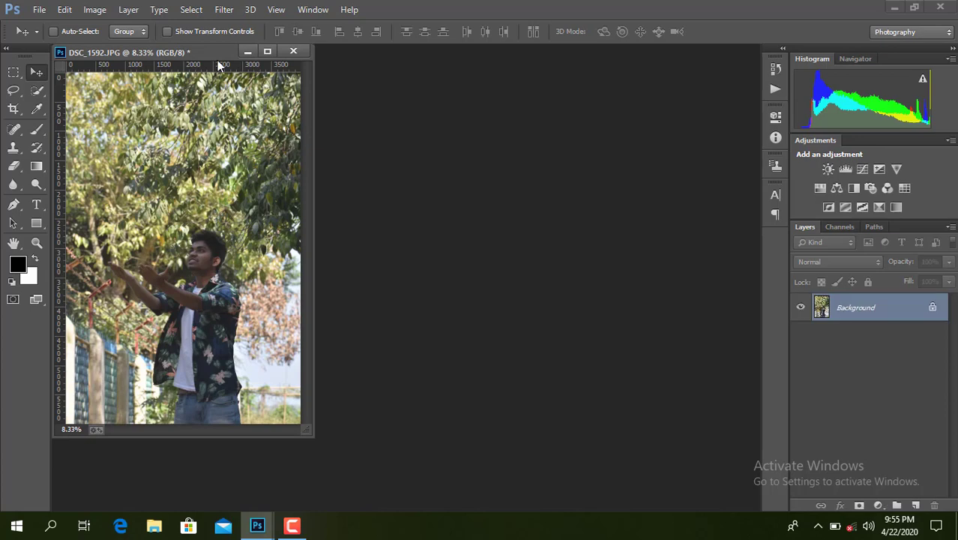
# Unlock the Background as Layer 0, then lift the Curves midpoint from 78 to 112
pyautogui.moveTo(217, 54); pyautogui.dragTo(248, 50)
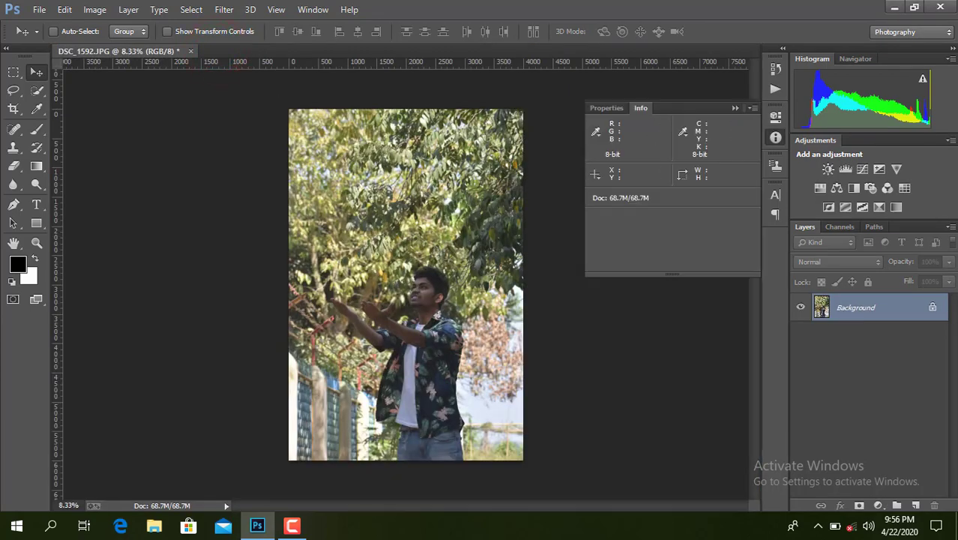
pyautogui.click(931, 308)
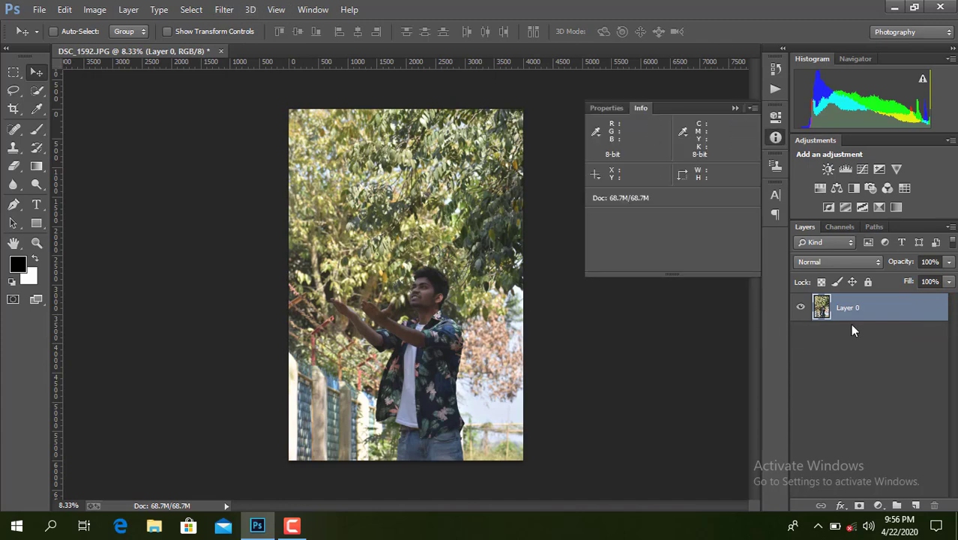
pyautogui.click(224, 10)
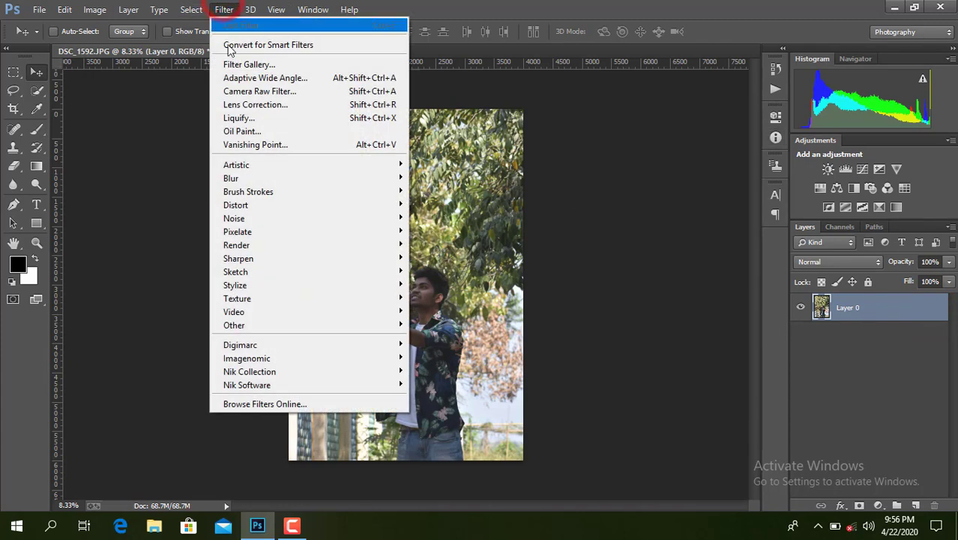
pyautogui.click(116, 44)
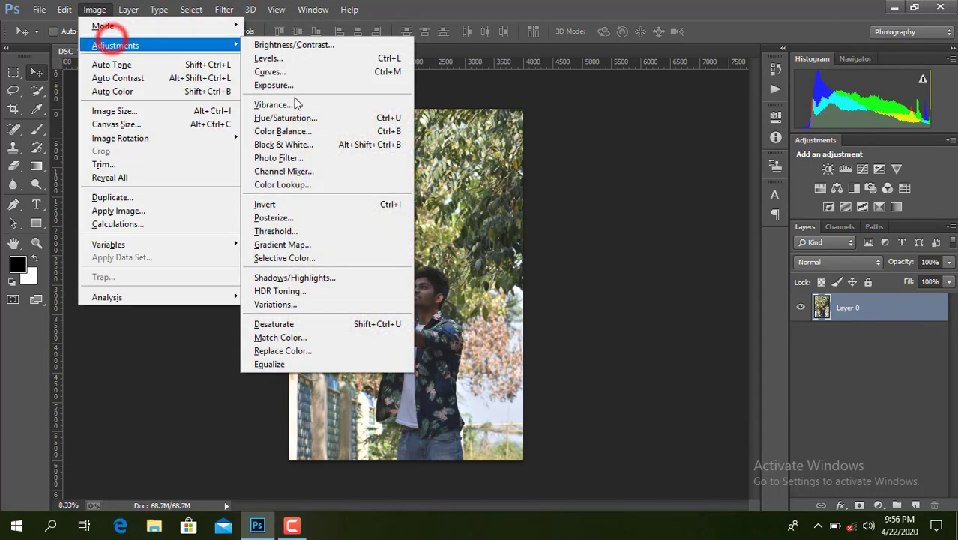
pyautogui.click(270, 72)
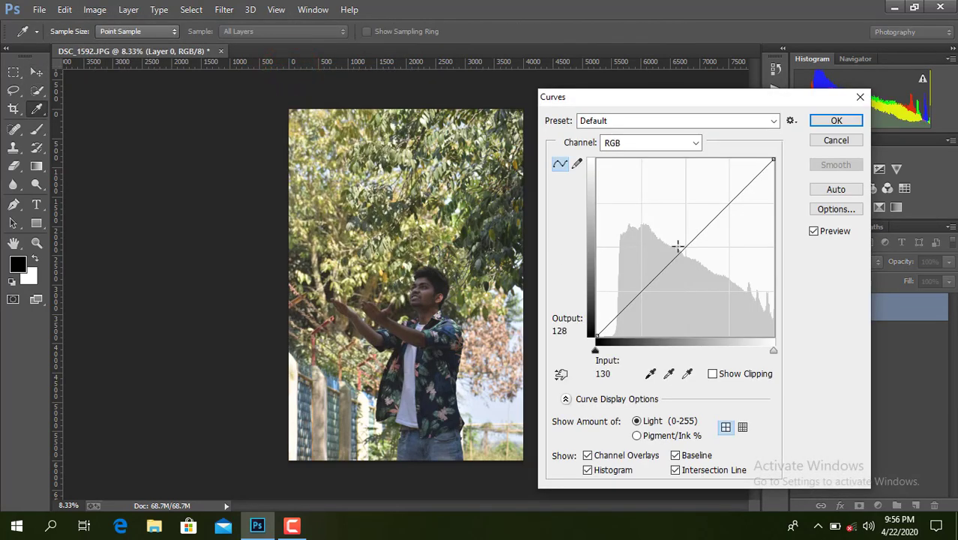
pyautogui.moveTo(685, 246)
pyautogui.mouseDown()
pyautogui.moveTo(668, 243)
pyautogui.moveTo(651, 257)
pyautogui.mouseUp()
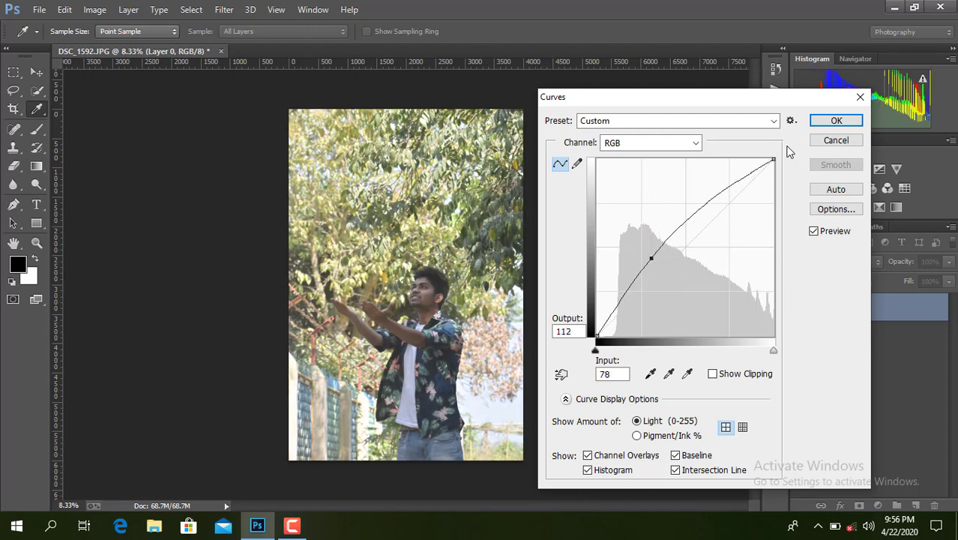
pyautogui.click(830, 122)
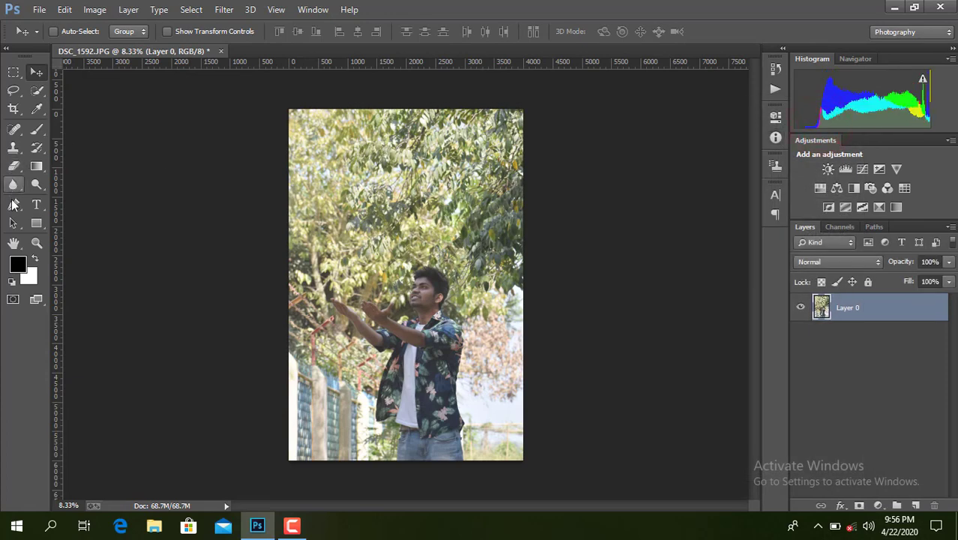
# Switch to the Pen tool and zoom in on the man's lower body
pyautogui.press('F8')
pyautogui.hotkey('ctrl', '+')
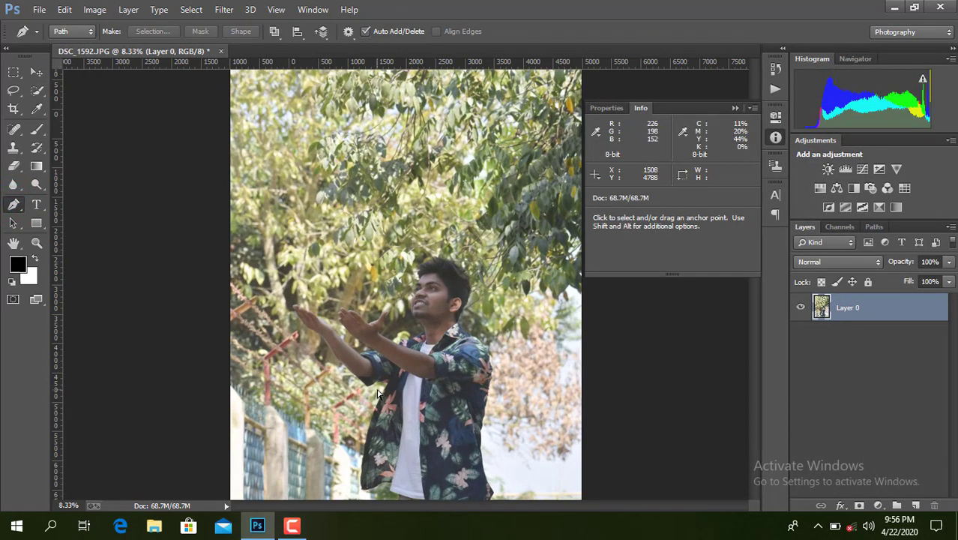
pyautogui.hotkey('ctrl', '+')
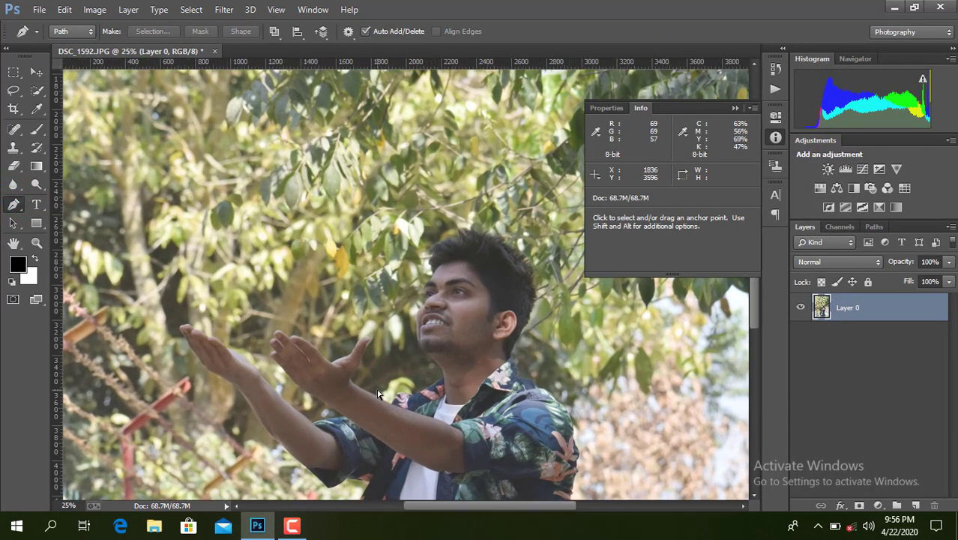
pyautogui.hotkey('ctrl', '+')
pyautogui.scroll(-1, 378, 394)
pyautogui.scroll(-2, 389, 386)
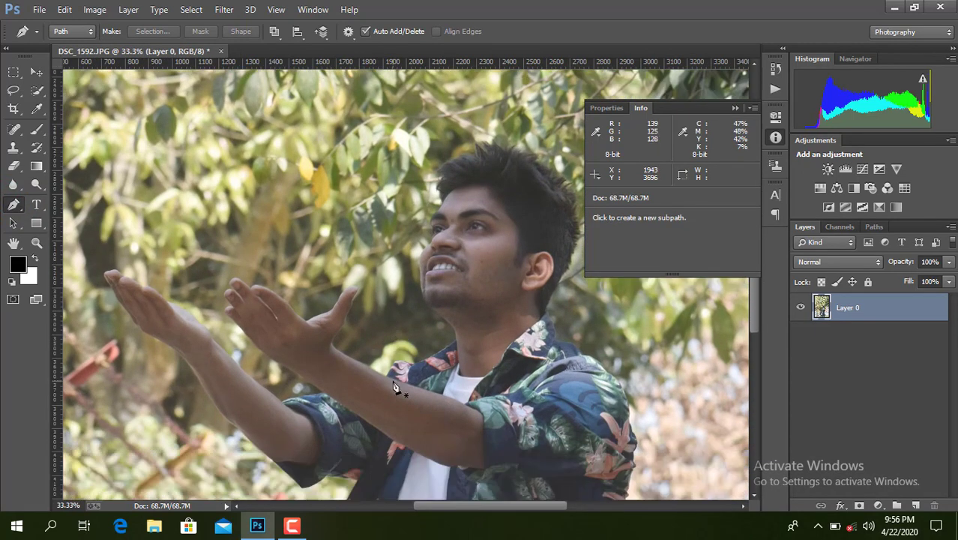
pyautogui.scroll(-2, 397, 378)
pyautogui.scroll(-1, 405, 360)
pyautogui.scroll(-1, 403, 351)
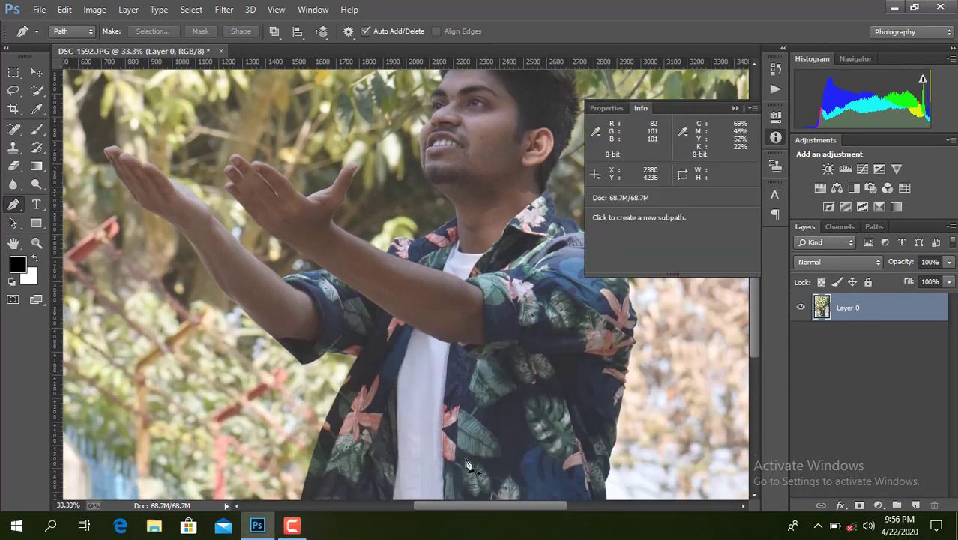
pyautogui.scroll(-2, 405, 341)
pyautogui.scroll(-3, 402, 337)
pyautogui.scroll(-4, 405, 337)
pyautogui.scroll(-1, 405, 336)
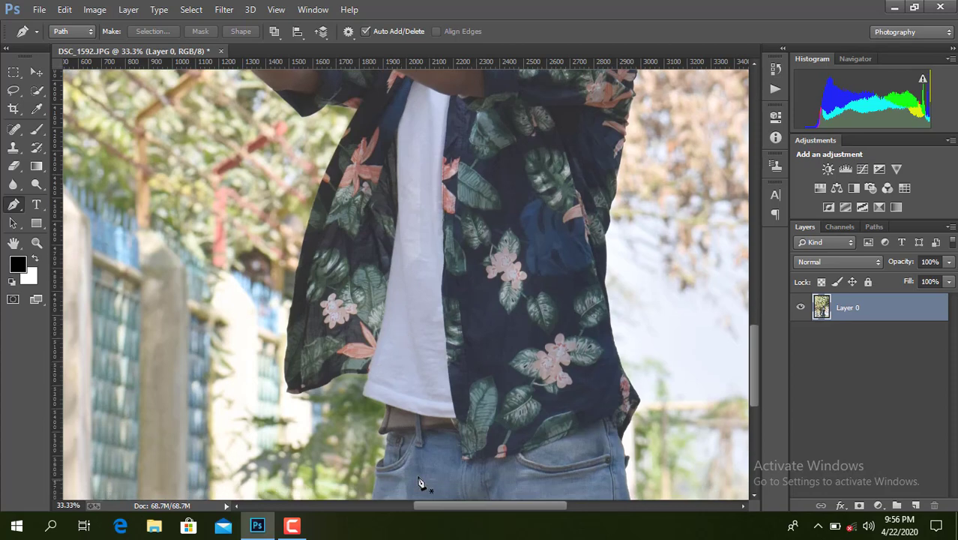
# Place anchors from the jeans along the shirt's bottom edge and up its left side
pyautogui.click(377, 472)
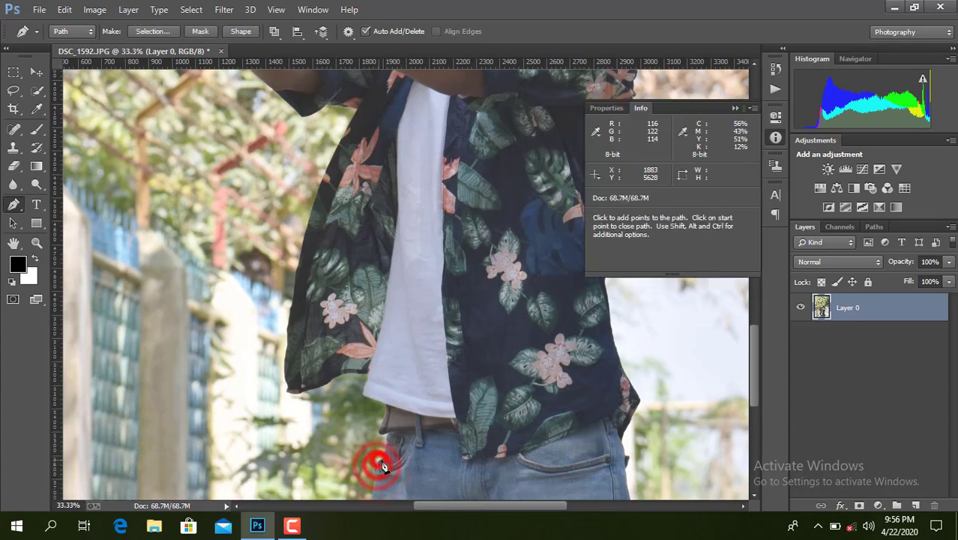
pyautogui.moveTo(377, 472); pyautogui.dragTo(382, 465)
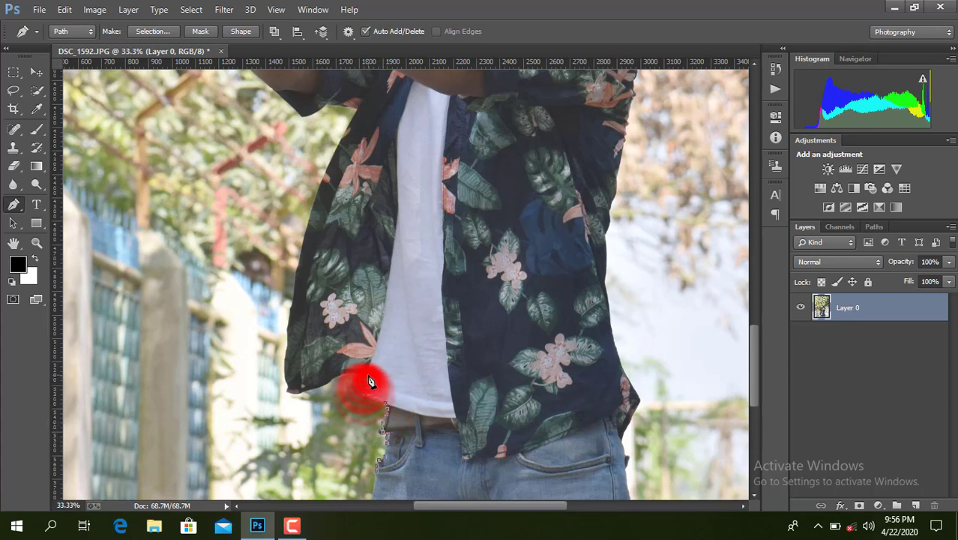
pyautogui.click(318, 390)
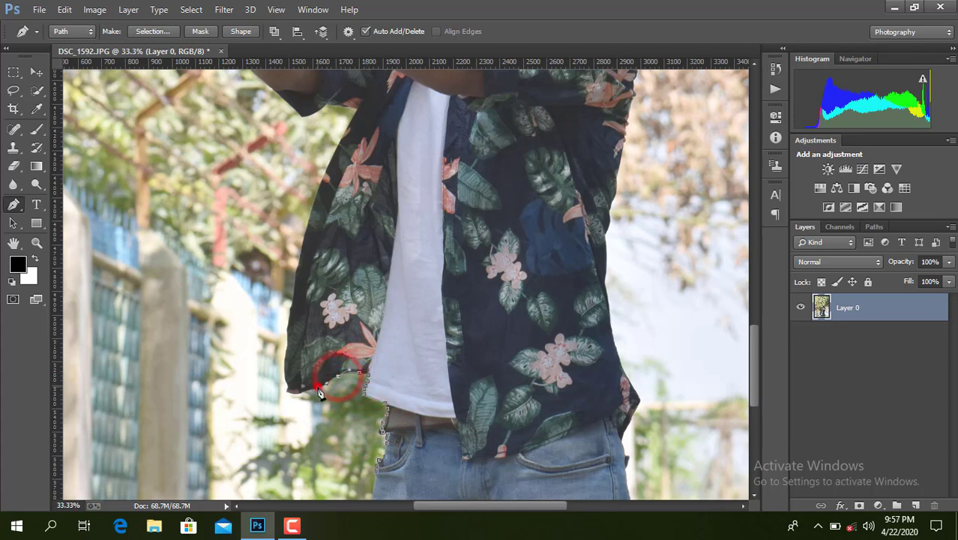
pyautogui.click(290, 392)
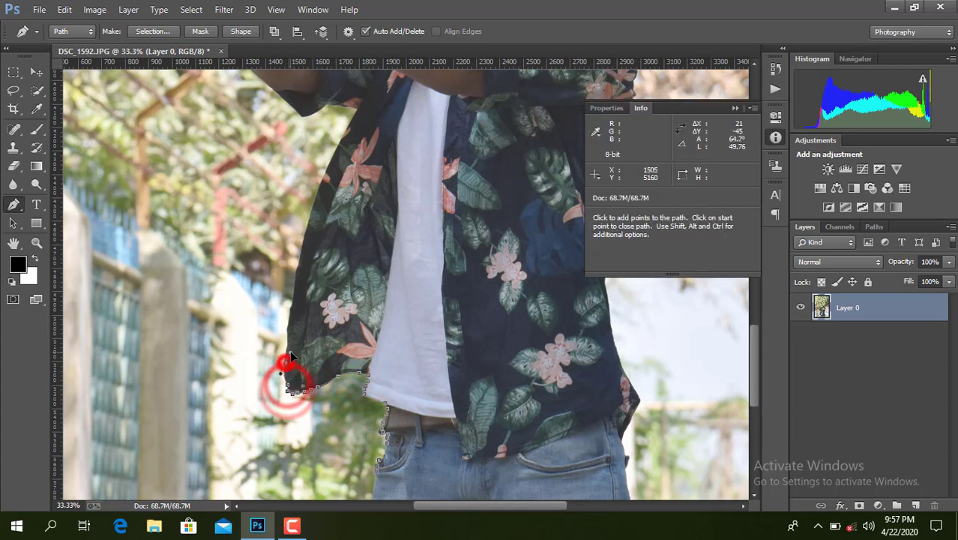
pyautogui.click(298, 267)
pyautogui.click(314, 210)
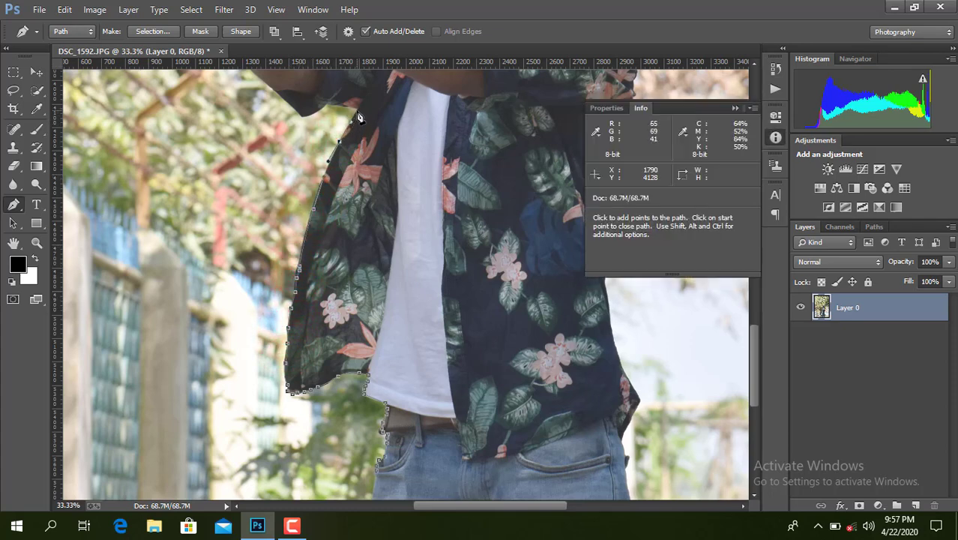
pyautogui.moveTo(358, 118)
pyautogui.mouseDown()
pyautogui.moveTo(332, 380)
pyautogui.moveTo(251, 356)
pyautogui.moveTo(174, 252)
pyautogui.mouseUp()
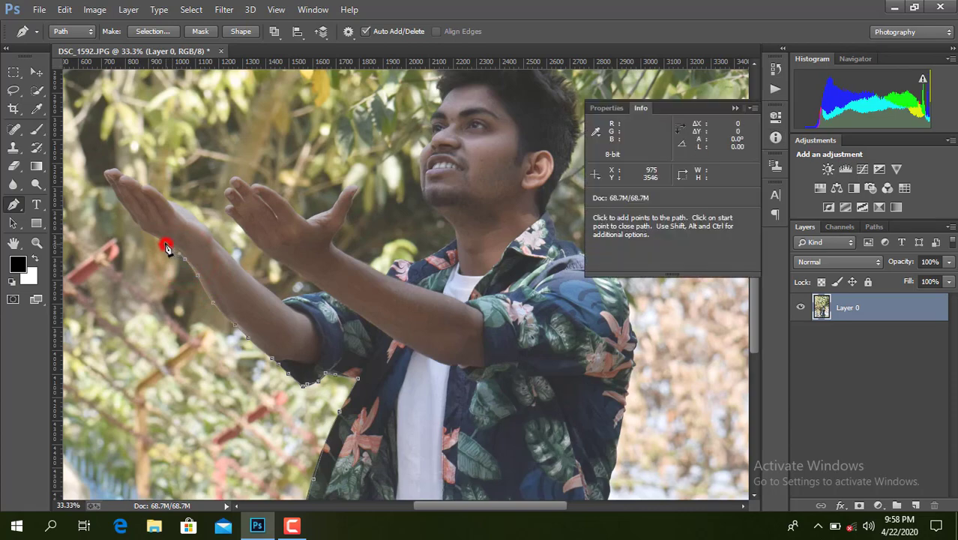
# Undo the last two anchors and redraw a curved segment along the arm
pyautogui.click(64, 9)
pyautogui.click(171, 22)
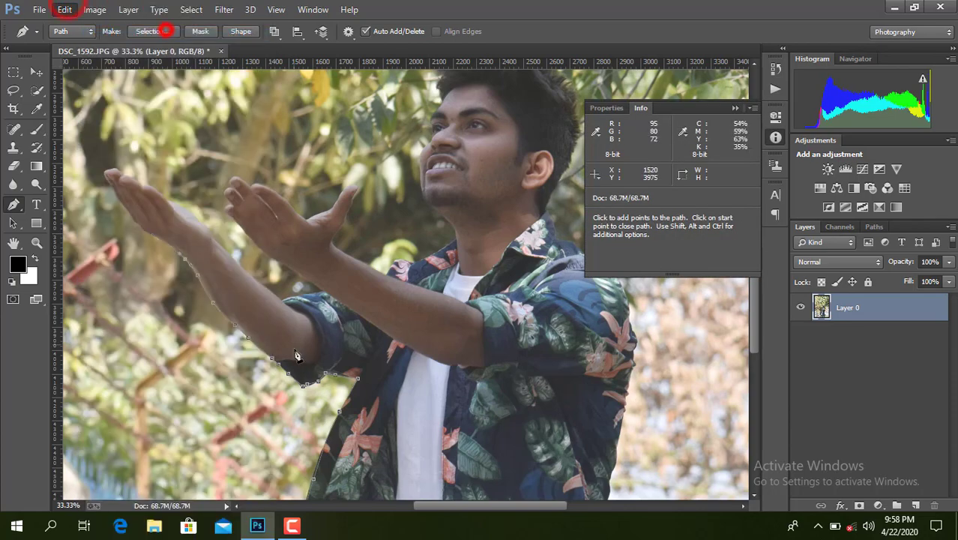
pyautogui.moveTo(157, 243)
pyautogui.mouseDown()
pyautogui.moveTo(120, 204)
pyautogui.moveTo(132, 185)
pyautogui.moveTo(199, 219)
pyautogui.moveTo(279, 302)
pyautogui.moveTo(335, 302)
pyautogui.mouseUp()
pyautogui.hotkey('ctrl', '+')
pyautogui.scroll(3, 335, 302)
# Place anchors from the shirt cuff up the arm's edge and around the hand
pyautogui.click(275, 351)
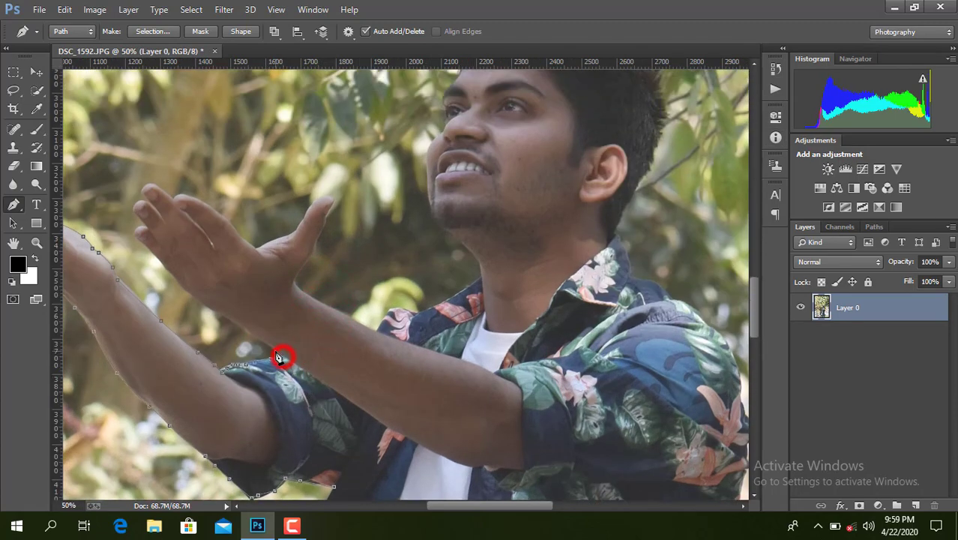
pyautogui.press('F8')
pyautogui.click(208, 309)
pyautogui.click(176, 274)
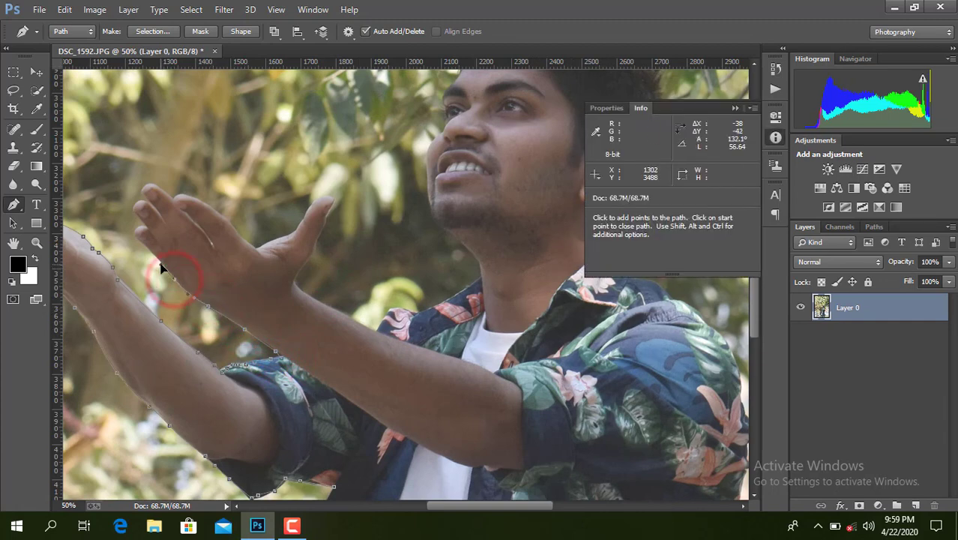
pyautogui.click(156, 259)
pyautogui.click(156, 260)
pyautogui.press('F8')
pyautogui.click(139, 238)
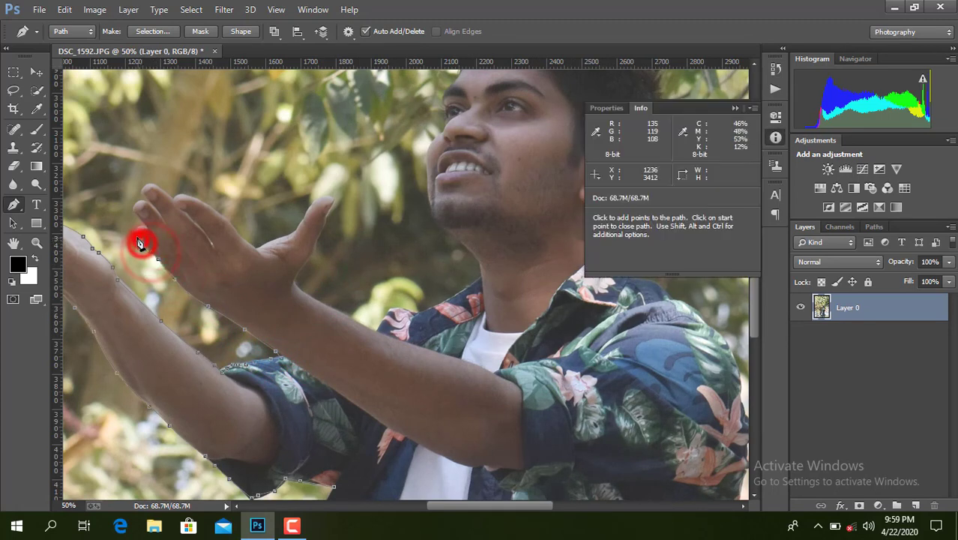
pyautogui.click(140, 213)
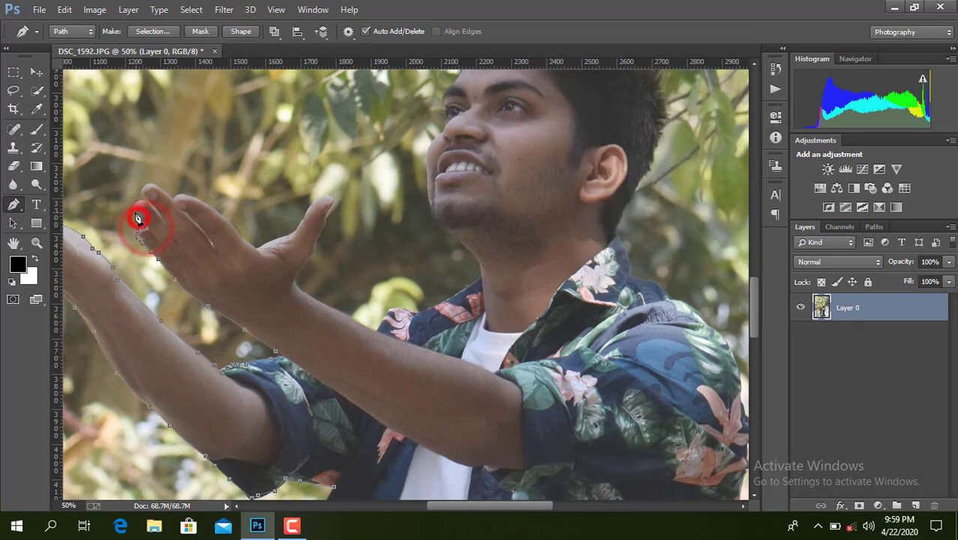
pyautogui.click(148, 202)
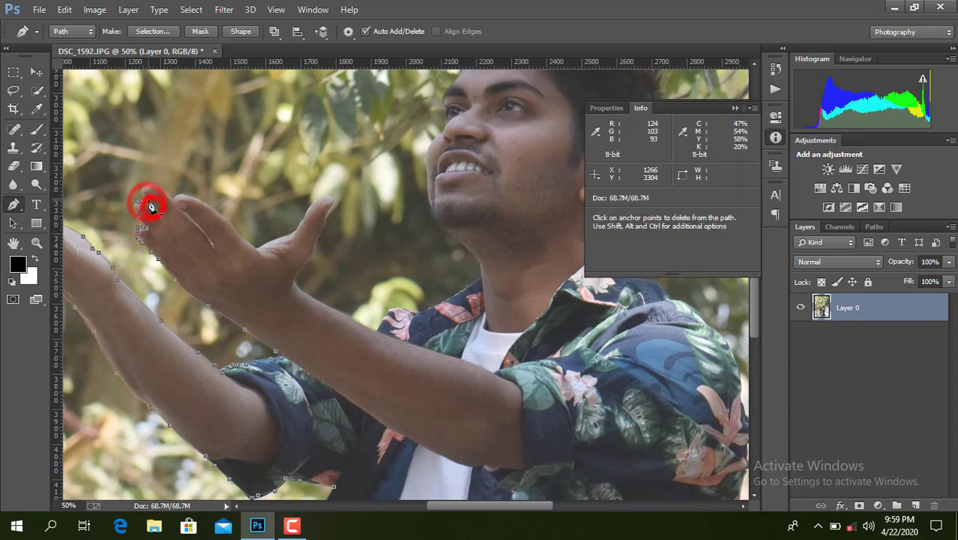
pyautogui.click(155, 192)
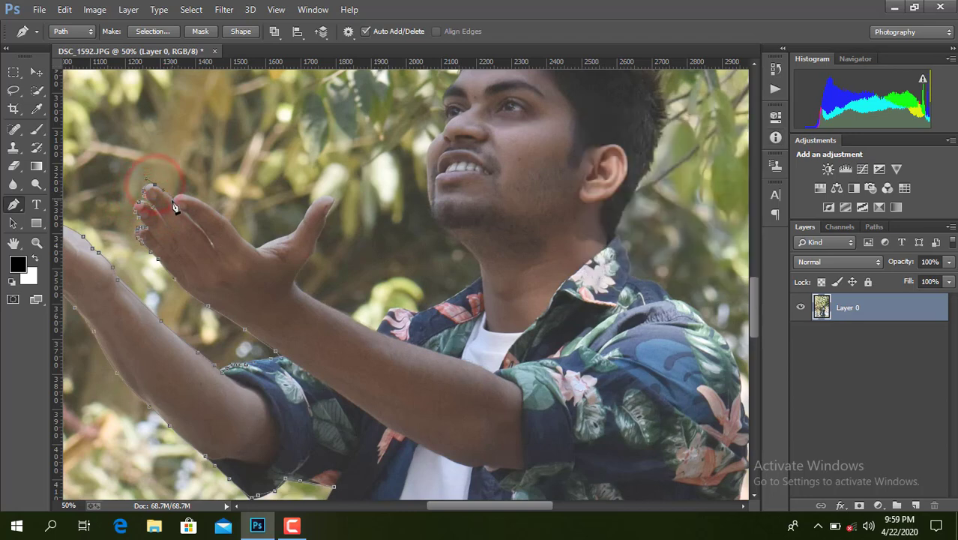
# Trace across the fingertips, down the hand, and along the forearm to the neck
pyautogui.click(172, 198)
pyautogui.click(196, 200)
pyautogui.click(218, 213)
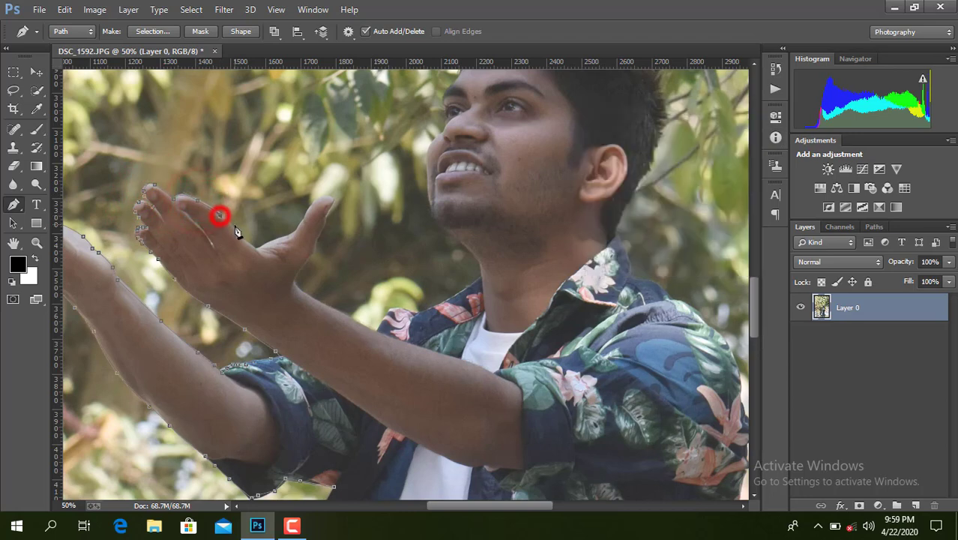
pyautogui.click(235, 228)
pyautogui.click(256, 252)
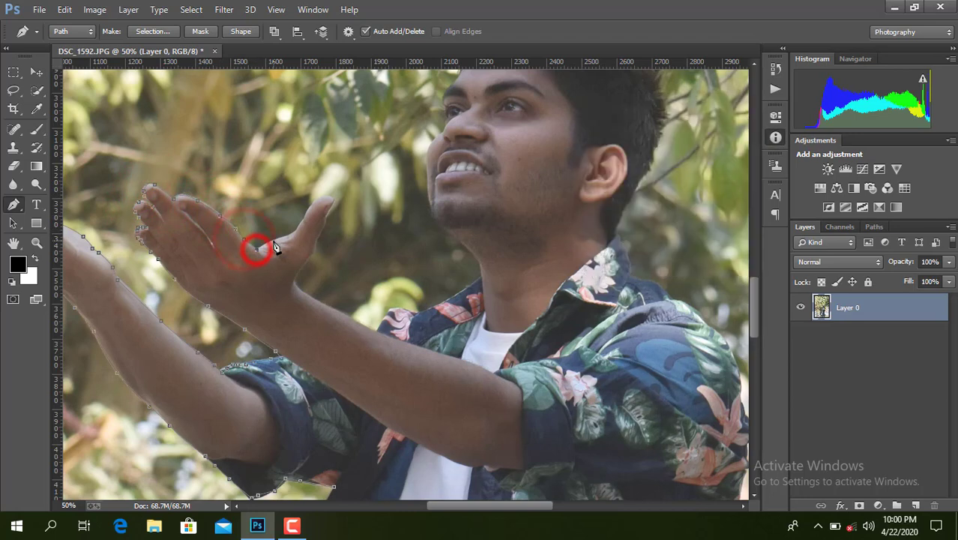
pyautogui.click(273, 240)
pyautogui.click(289, 228)
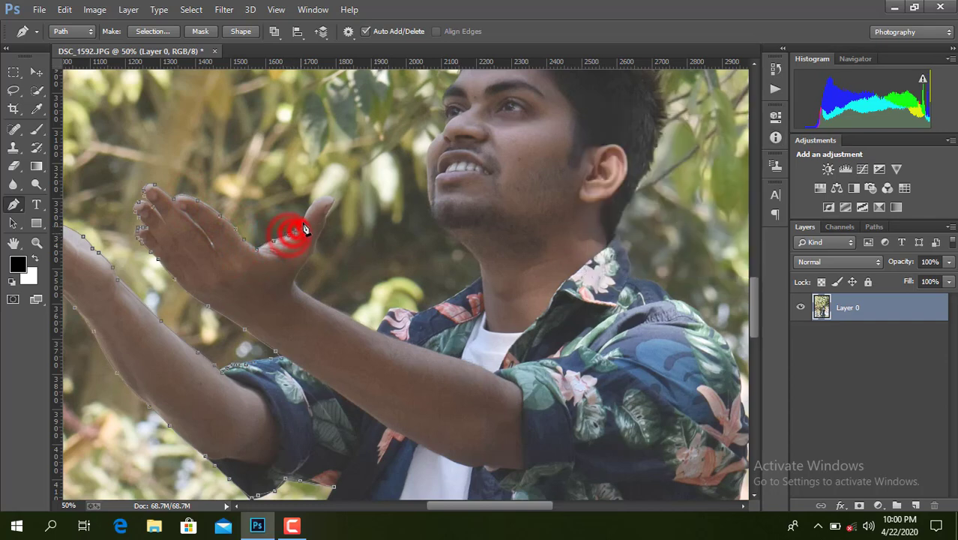
pyautogui.click(304, 216)
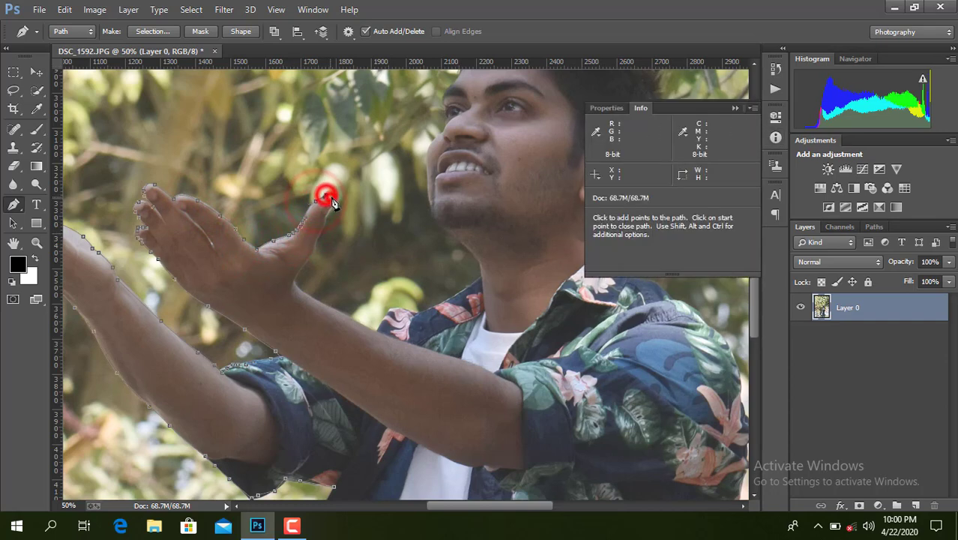
pyautogui.moveTo(330, 198); pyautogui.dragTo(303, 274)
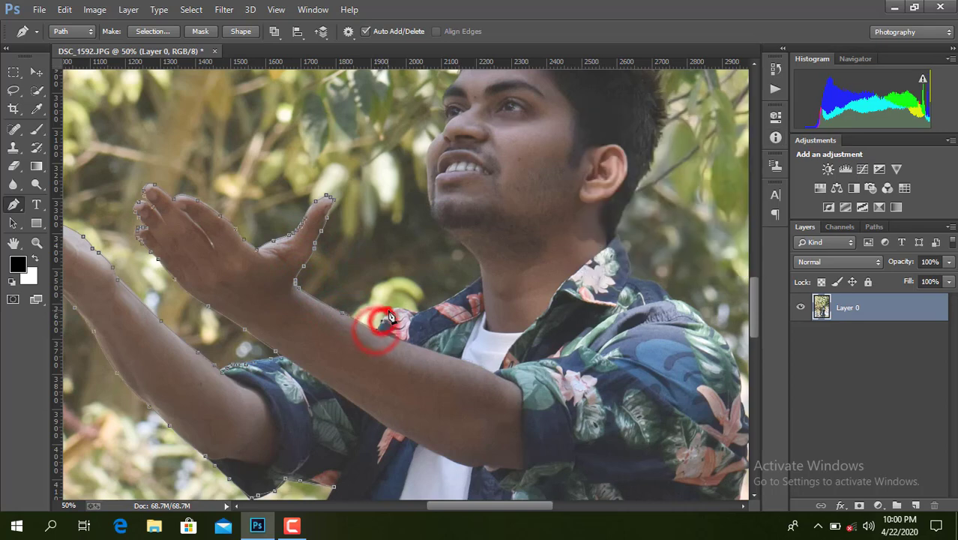
pyautogui.press('F8')
pyautogui.moveTo(452, 303); pyautogui.dragTo(475, 288)
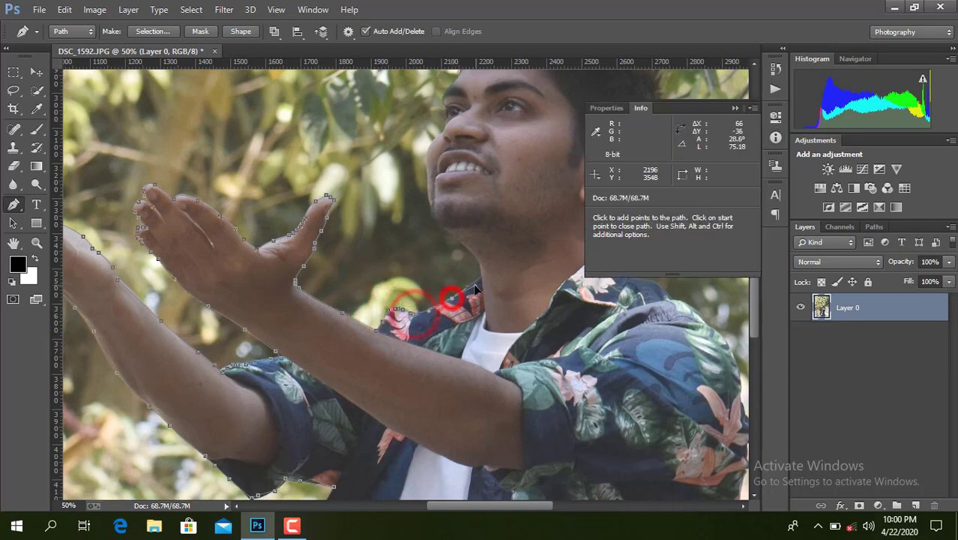
pyautogui.click(480, 277)
# Trace anchors around the chin and up the jawline to beside the lips
pyautogui.scroll(5, 484, 300)
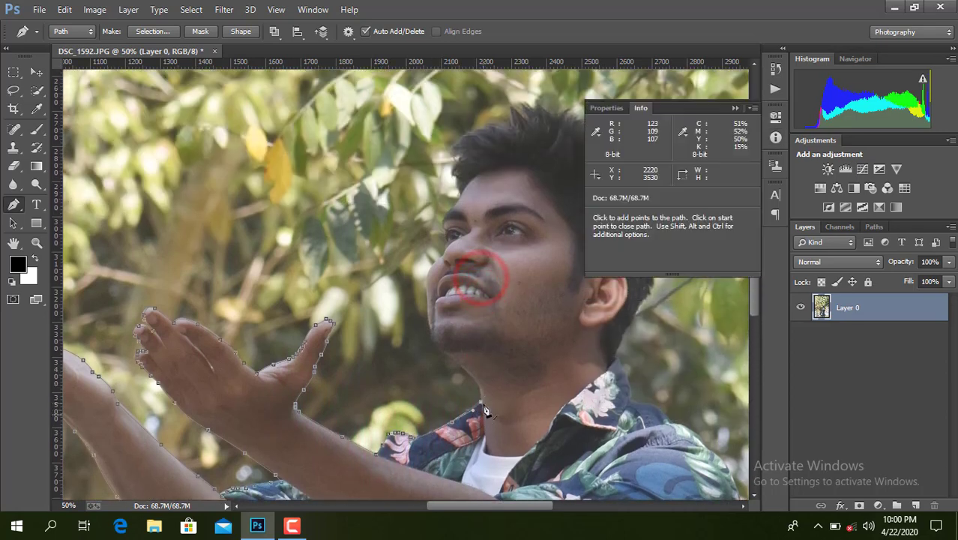
pyautogui.moveTo(501, 512)
pyautogui.mouseDown()
pyautogui.moveTo(518, 501)
pyautogui.moveTo(358, 405)
pyautogui.mouseUp()
pyautogui.hotkey('ctrl', '+')
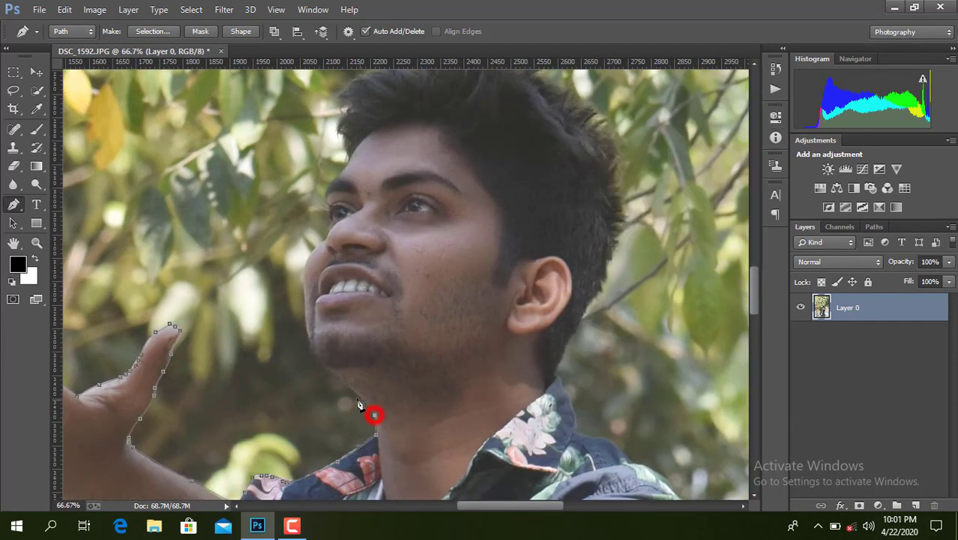
pyautogui.moveTo(326, 368); pyautogui.dragTo(312, 346)
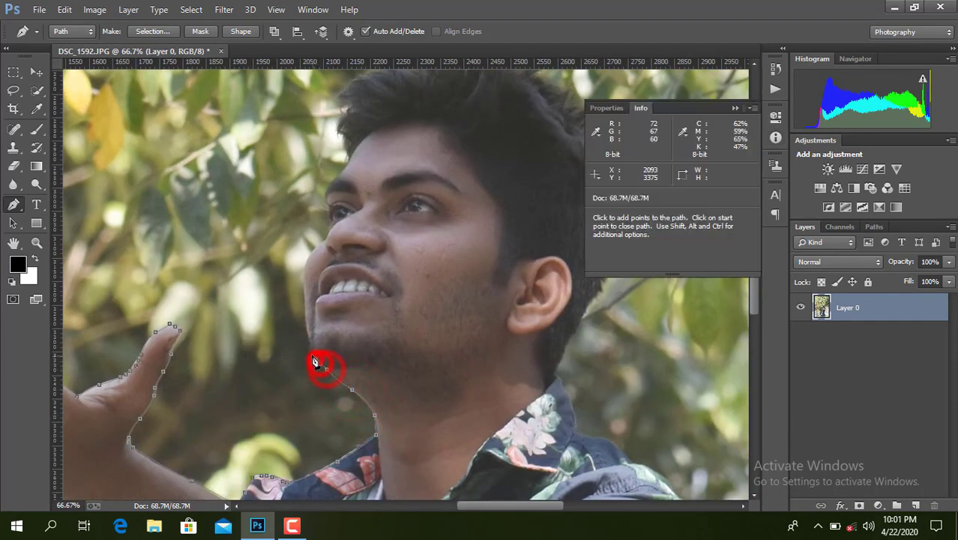
pyautogui.click(306, 307)
pyautogui.click(305, 278)
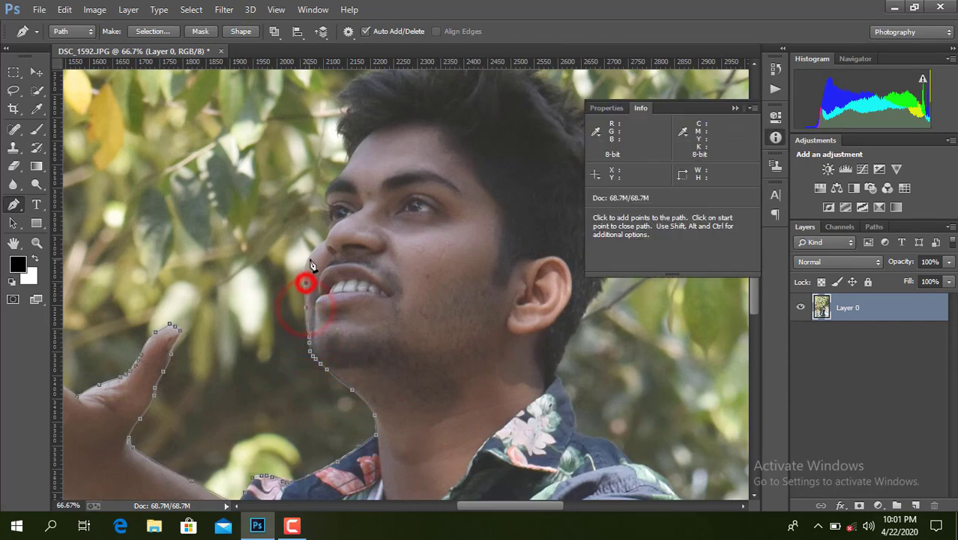
pyautogui.moveTo(311, 254)
pyautogui.mouseDown()
pyautogui.moveTo(327, 253)
pyautogui.moveTo(328, 206)
pyautogui.moveTo(339, 174)
pyautogui.moveTo(350, 172)
pyautogui.moveTo(343, 120)
pyautogui.mouseUp()
pyautogui.press('F8')
pyautogui.click(325, 243)
# Curve the path along the hairline, down toward the ear and the neck
pyautogui.scroll(3, 465, 210)
pyautogui.moveTo(495, 505); pyautogui.dragTo(533, 505)
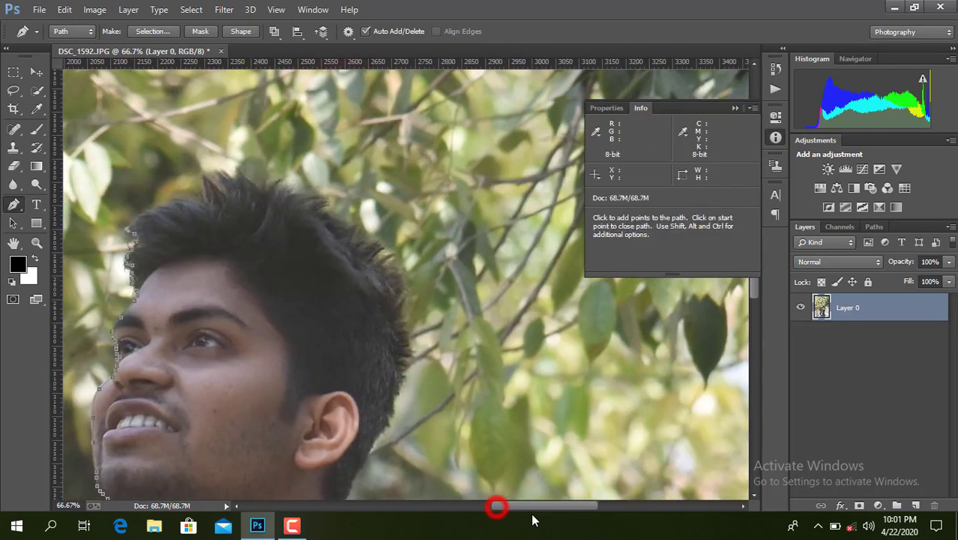
pyautogui.moveTo(150, 202)
pyautogui.mouseDown()
pyautogui.moveTo(215, 188)
pyautogui.moveTo(225, 170)
pyautogui.moveTo(312, 207)
pyautogui.moveTo(393, 307)
pyautogui.mouseUp()
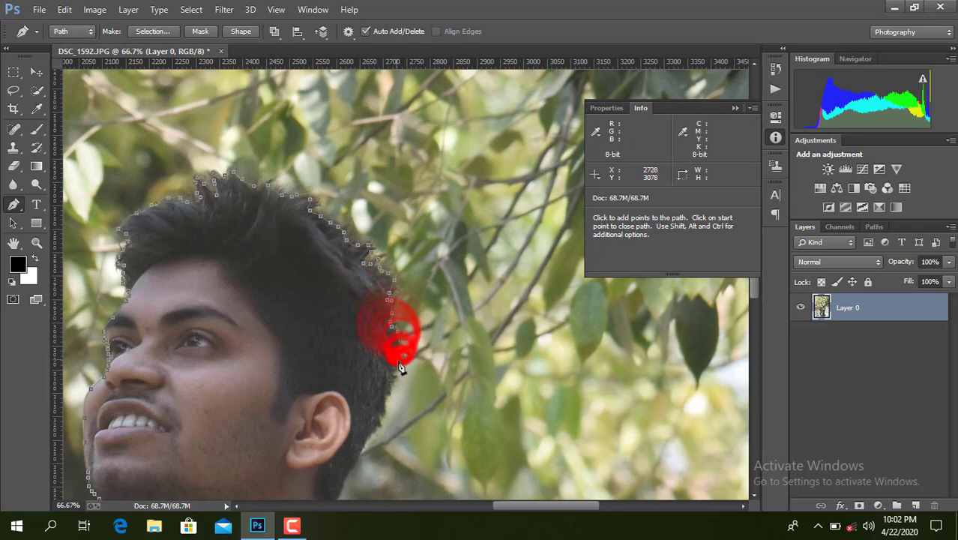
pyautogui.moveTo(400, 368)
pyautogui.mouseDown()
pyautogui.moveTo(396, 356)
pyautogui.moveTo(380, 420)
pyautogui.mouseUp()
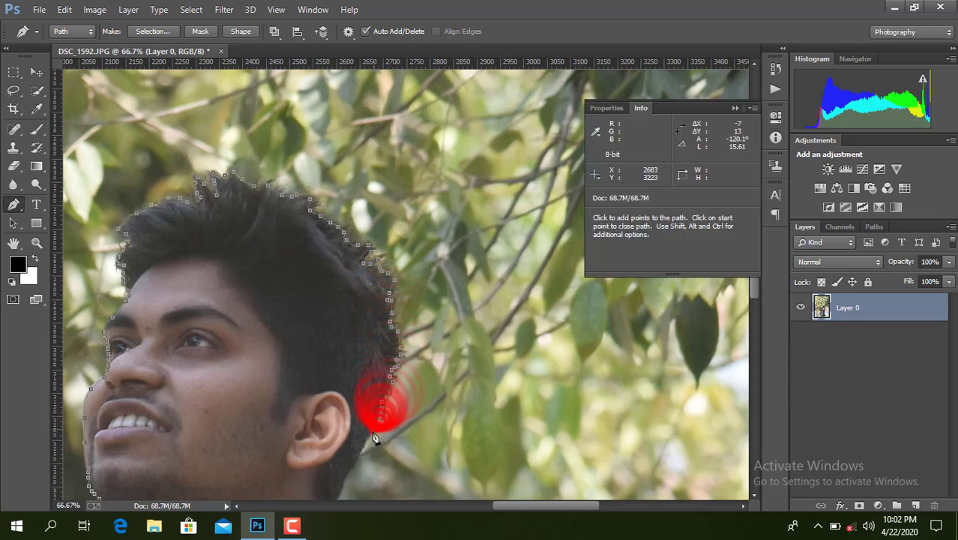
pyautogui.scroll(-3, 371, 438)
pyautogui.moveTo(337, 362)
pyautogui.mouseDown()
pyautogui.moveTo(355, 438)
pyautogui.moveTo(397, 384)
pyautogui.moveTo(455, 363)
pyautogui.moveTo(495, 369)
pyautogui.mouseUp()
# Run the path down the shirt's shoulder edge
pyautogui.scroll(-2, 364, 440)
pyautogui.scroll(-2, 406, 393)
pyautogui.scroll(-2, 454, 363)
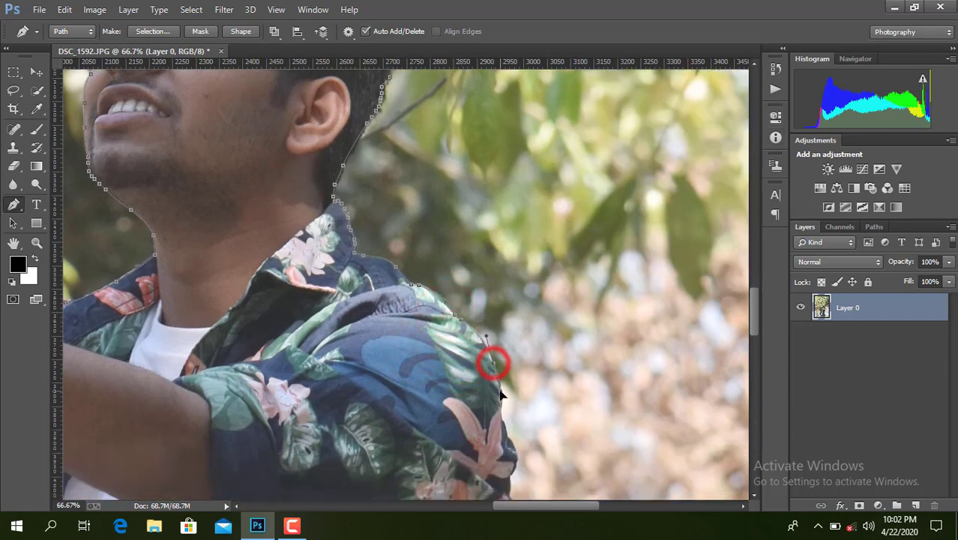
pyautogui.moveTo(502, 412); pyautogui.dragTo(515, 477)
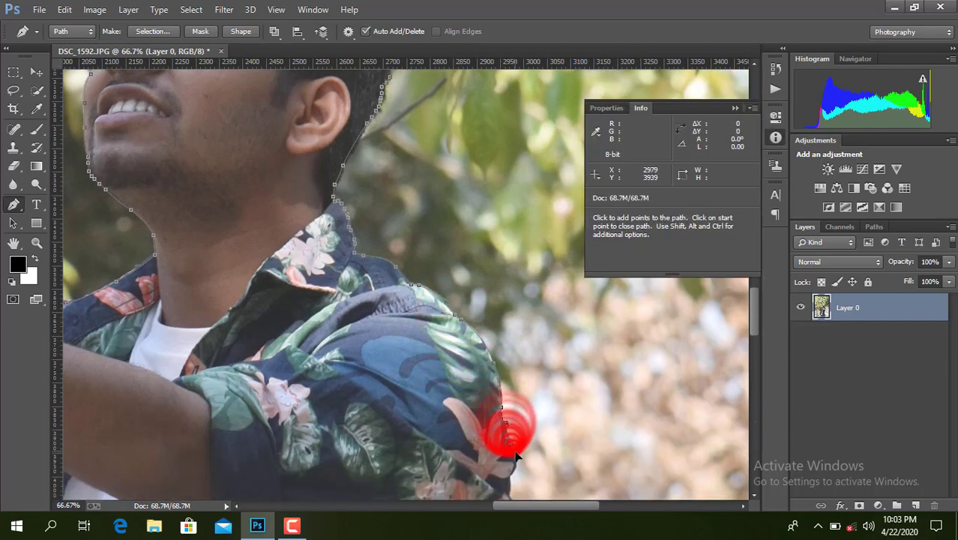
pyautogui.press('F8')
pyautogui.scroll(-3, 509, 450)
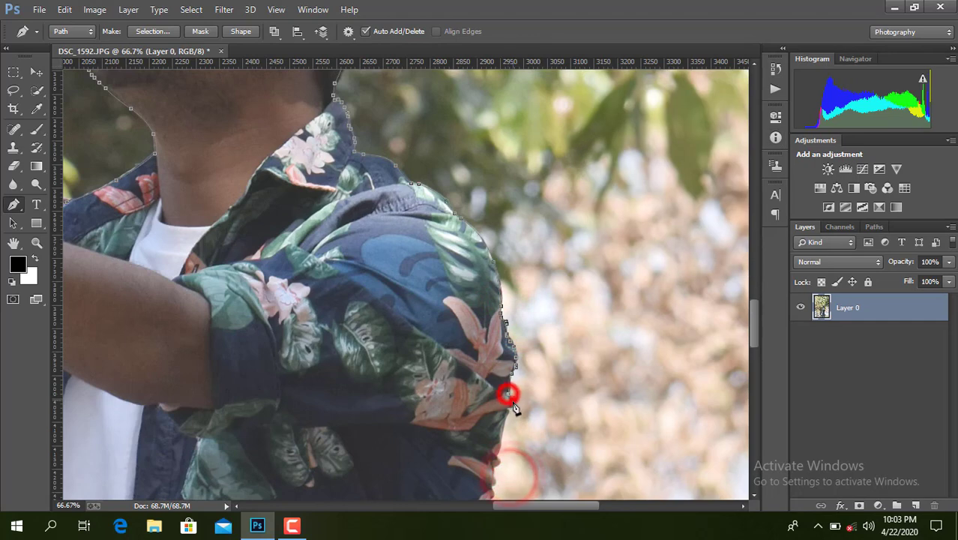
pyautogui.click(508, 410)
pyautogui.click(498, 441)
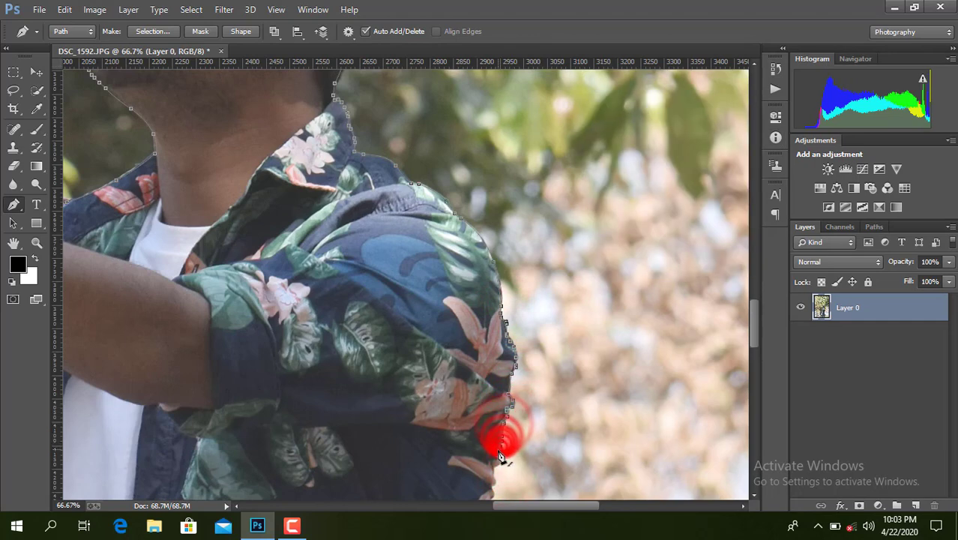
pyautogui.click(496, 457)
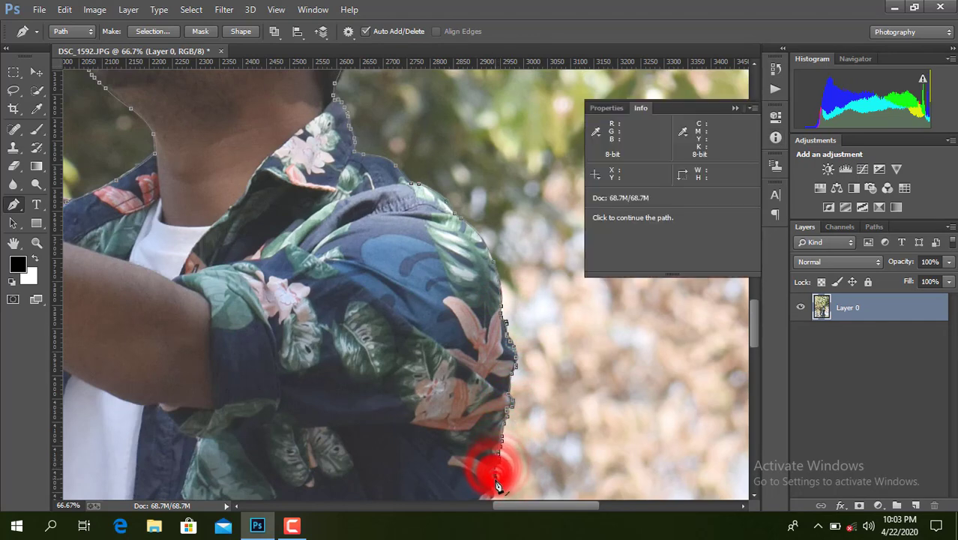
pyautogui.click(494, 483)
# Continue placing anchors down the shirt's right edge
pyautogui.scroll(-5, 493, 487)
pyautogui.click(490, 247)
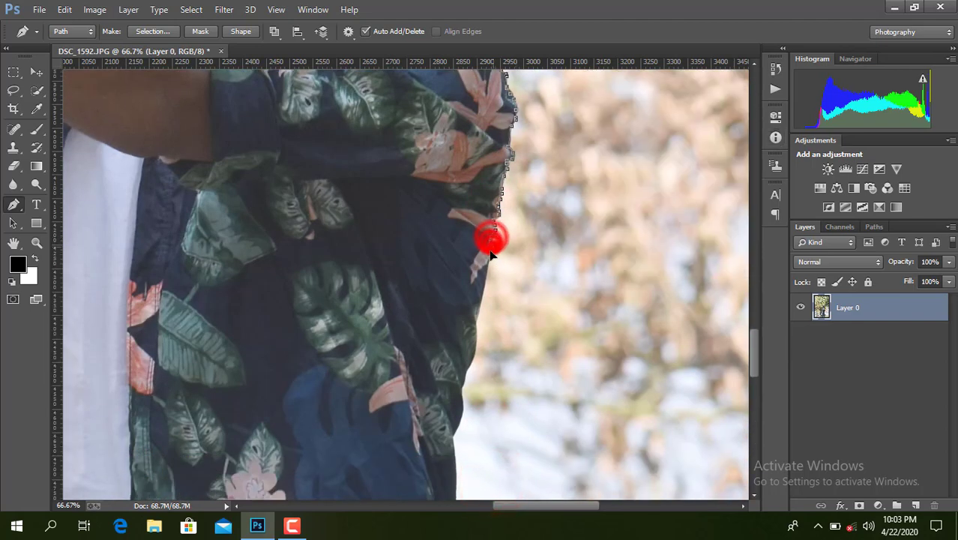
pyautogui.click(482, 289)
pyautogui.press('F8')
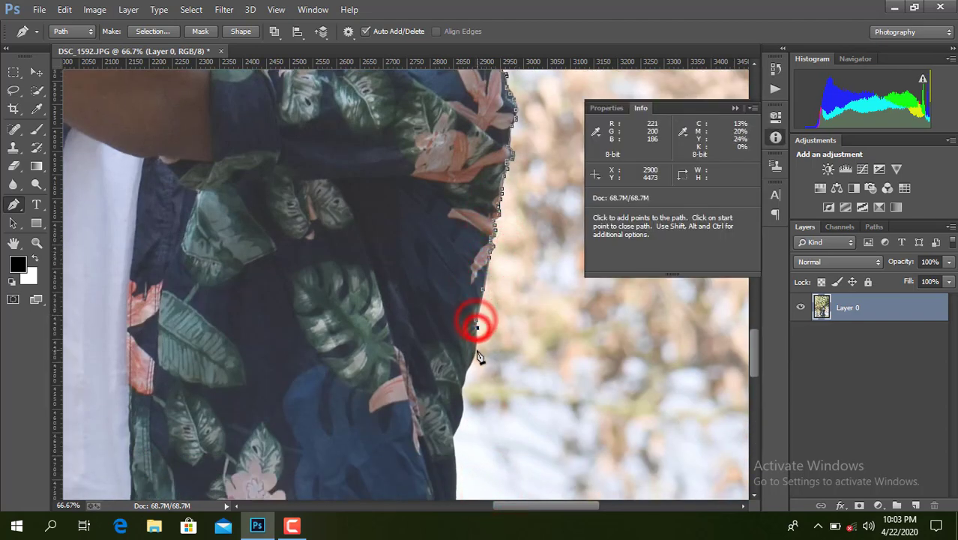
pyautogui.press('F8')
pyautogui.press('F8')
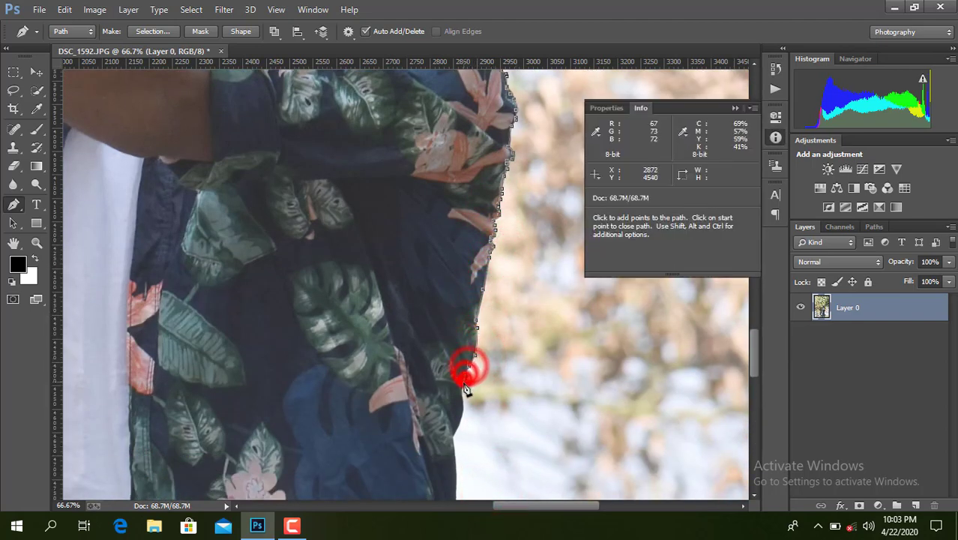
pyautogui.press('F8')
pyautogui.press('F8')
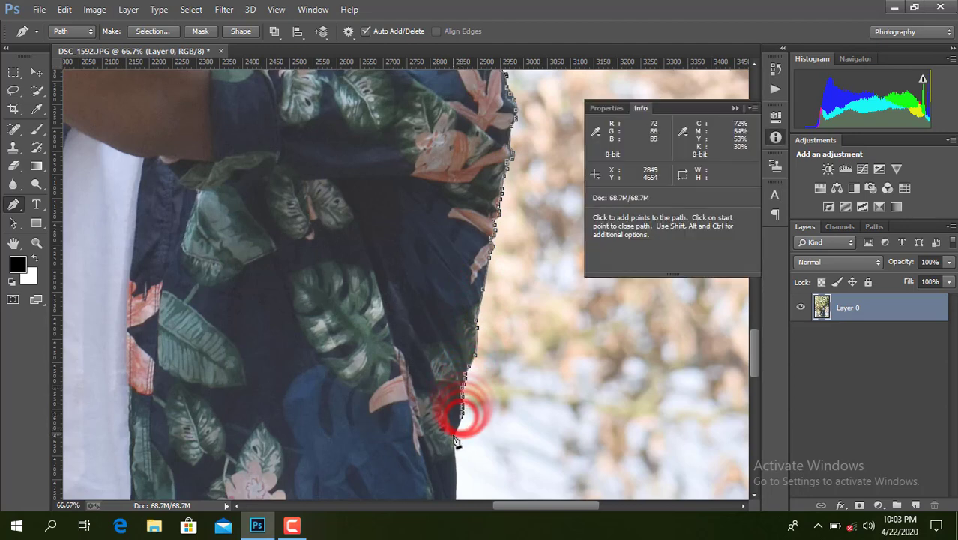
pyautogui.scroll(-2, 459, 413)
pyautogui.scroll(-2, 457, 338)
pyautogui.click(454, 304)
pyautogui.press('F8')
pyautogui.scroll(-2, 459, 304)
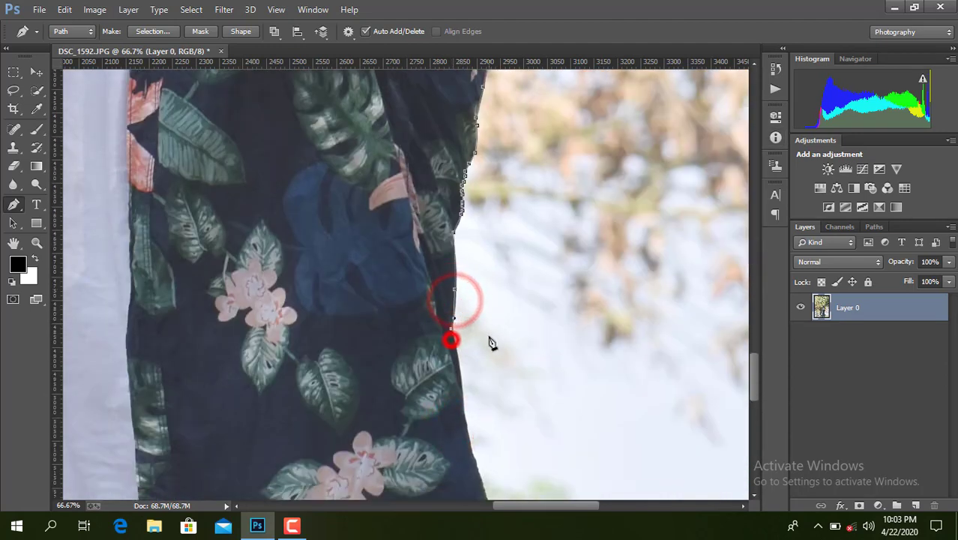
pyautogui.press('F8')
pyautogui.click(464, 337)
pyautogui.press('F8')
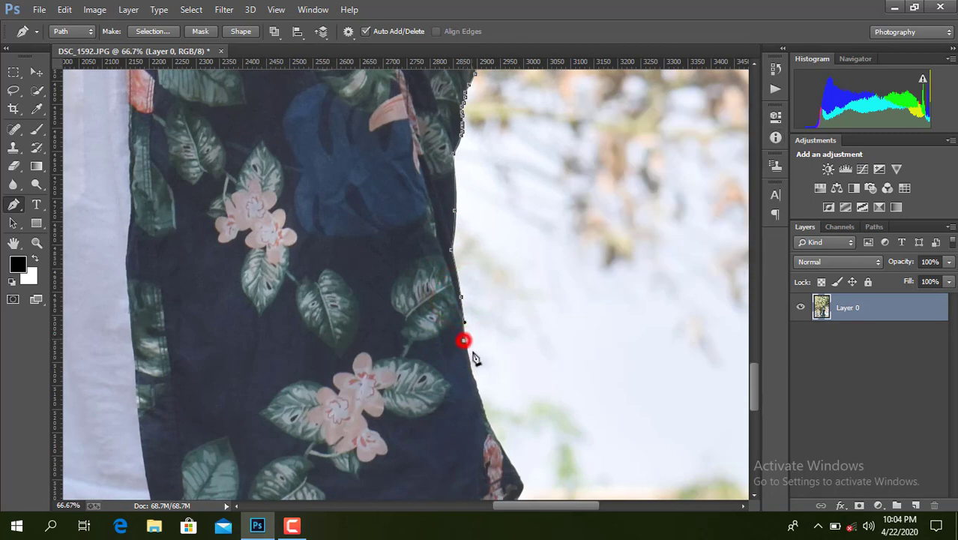
pyautogui.press('F8')
pyautogui.scroll(-2, 467, 339)
# Trace the shirt's bottom corner and side edge down to the jeans
pyautogui.press('F8')
pyautogui.press('F8')
pyautogui.click(521, 419)
pyautogui.press('F8')
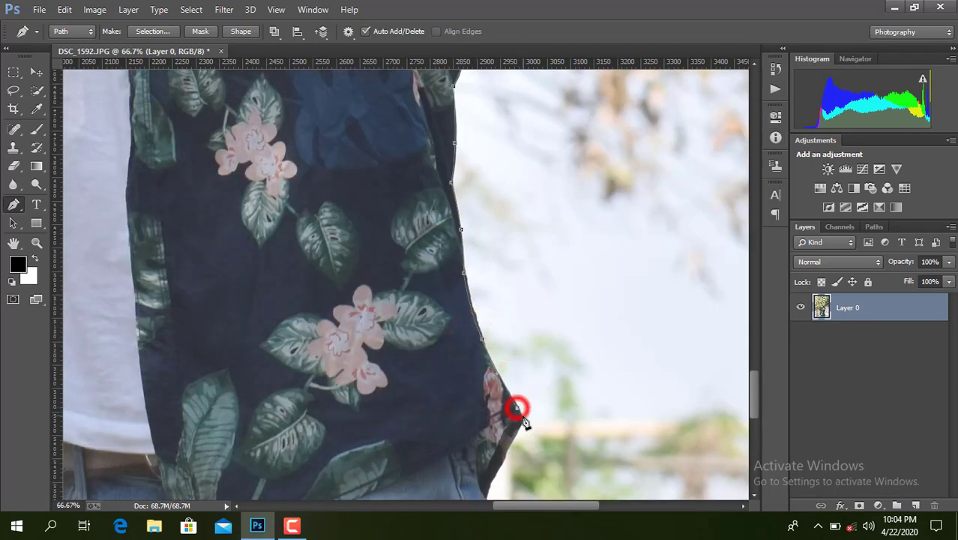
pyautogui.press('F8')
pyautogui.scroll(-3, 520, 420)
pyautogui.press('F8')
pyautogui.click(499, 330)
pyautogui.click(488, 350)
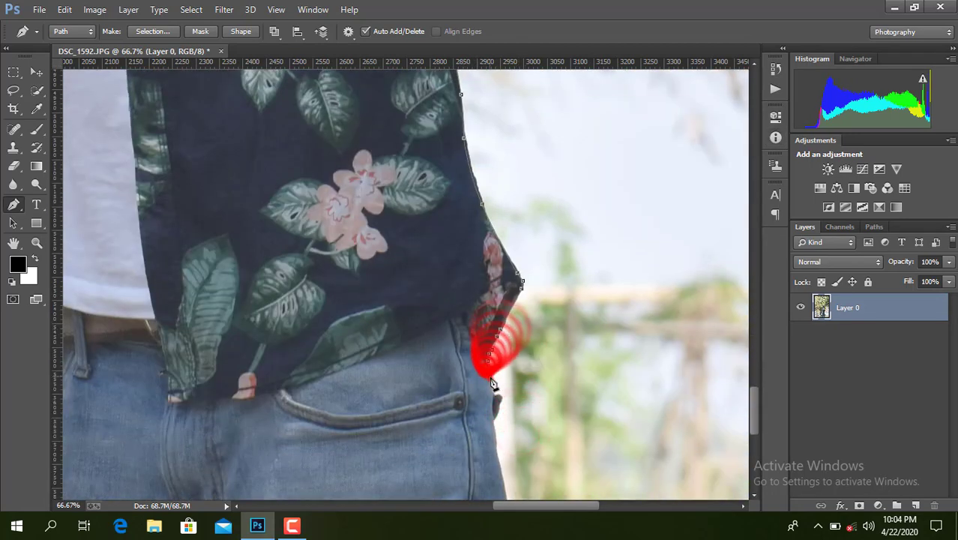
pyautogui.press('F8')
pyautogui.click(487, 367)
pyautogui.click(495, 391)
# Run the path down the jeans, across the image bottom and up their left edge
pyautogui.hotkey('ctrl', '-')
pyautogui.hotkey('ctrl', '-')
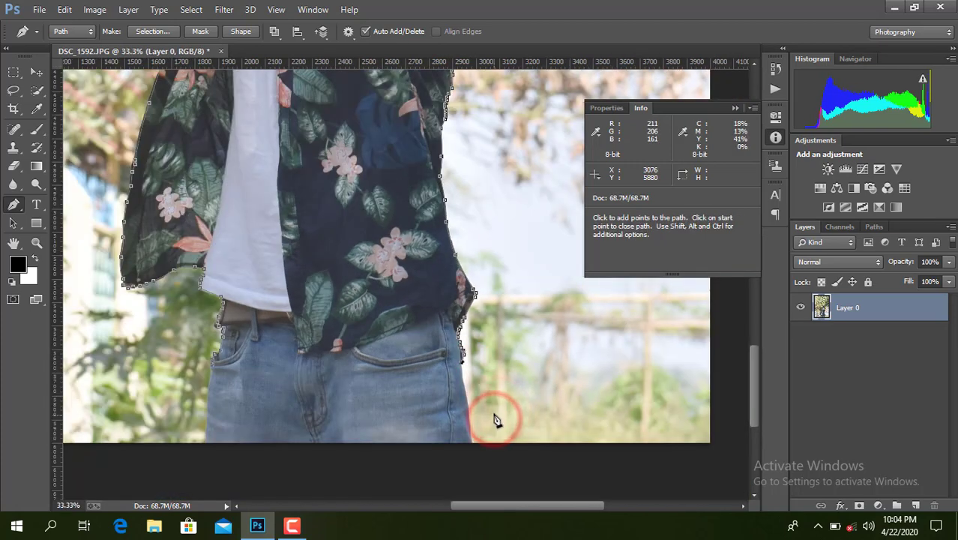
pyautogui.press('F8')
pyautogui.click(463, 377)
pyautogui.press('F8')
pyautogui.click(469, 426)
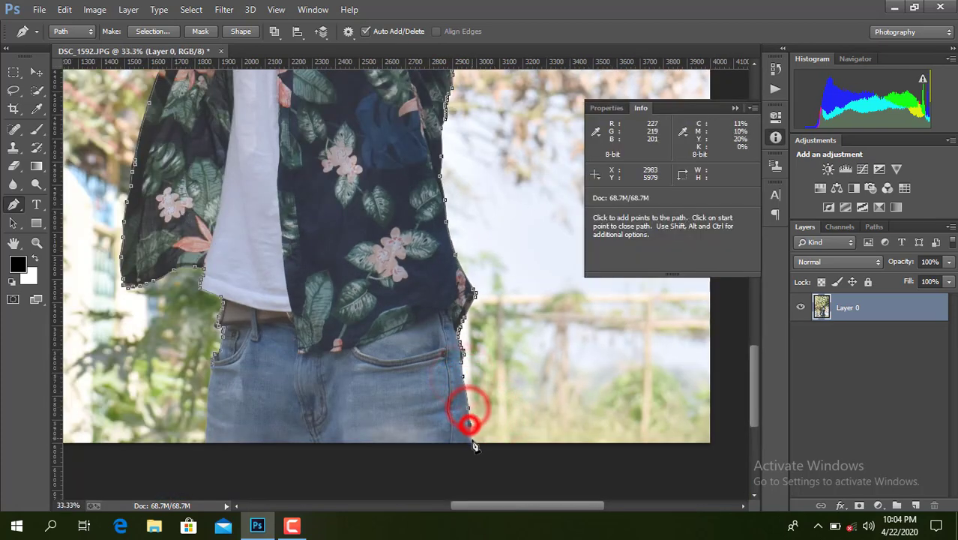
pyautogui.click(473, 442)
pyautogui.press('F8')
pyautogui.click(207, 443)
pyautogui.click(209, 386)
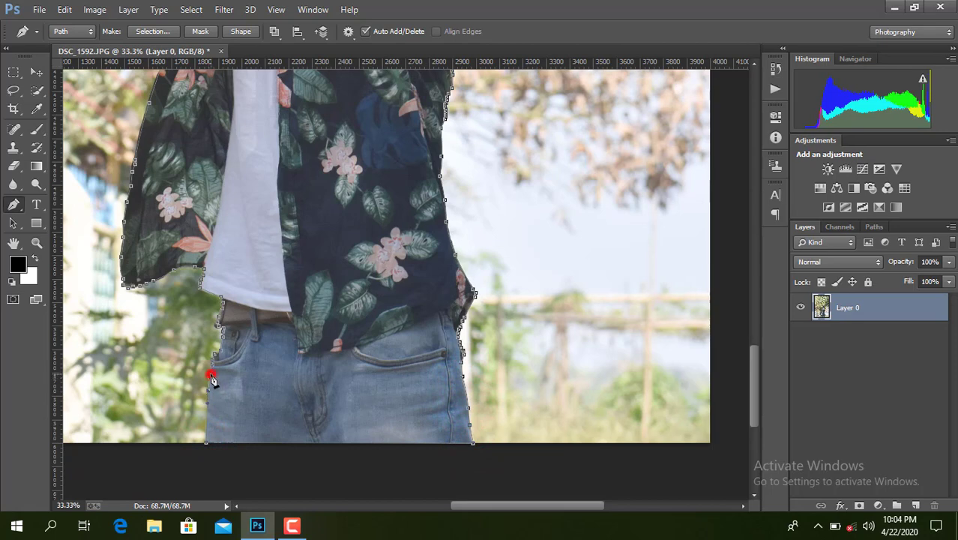
# Convert the path to a selection with zero feather and add a layer mask
pyautogui.rightClick(212, 366)
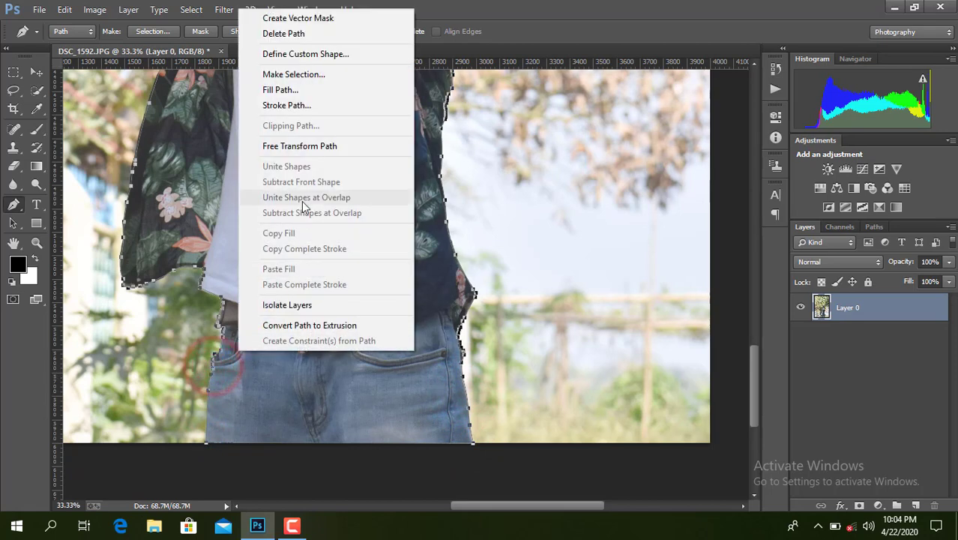
pyautogui.click(303, 75)
pyautogui.click(541, 150)
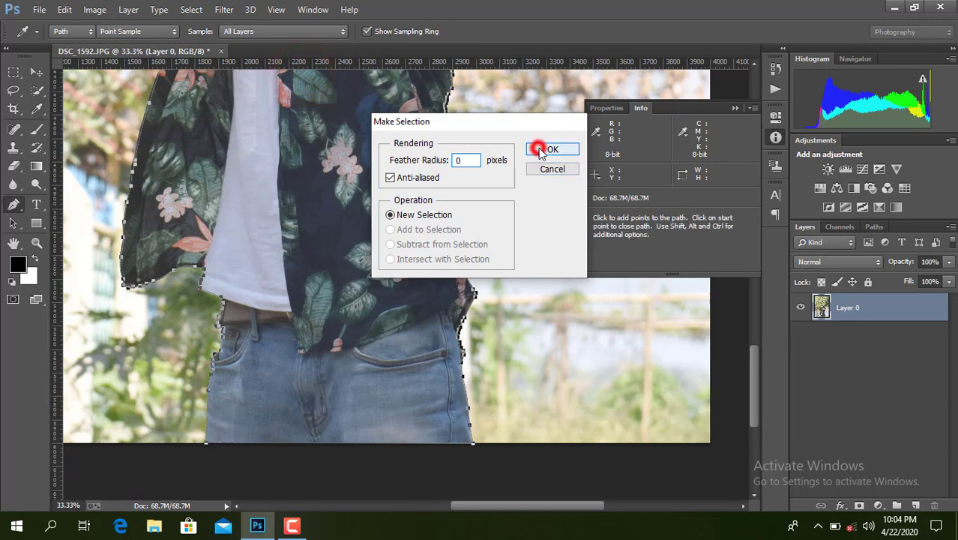
pyautogui.scroll(-3, 483, 216)
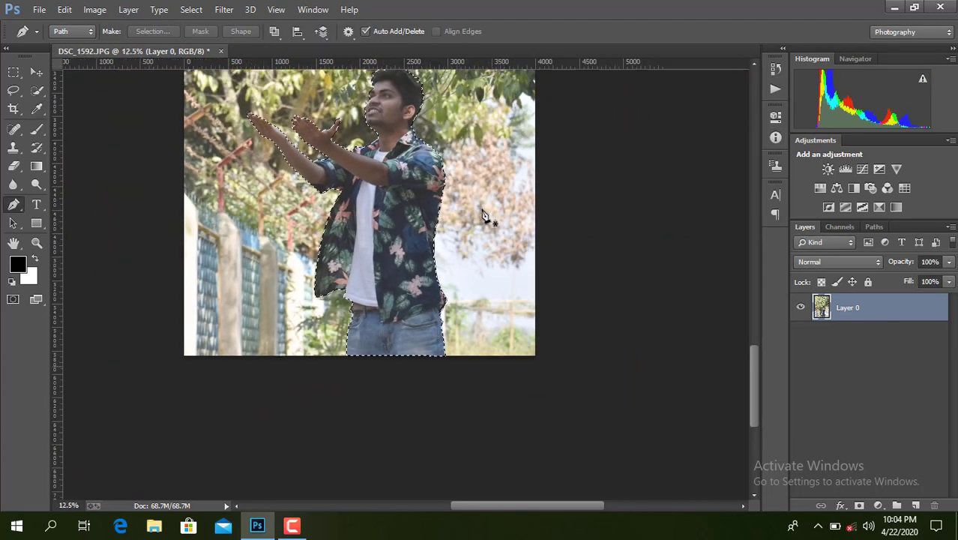
pyautogui.scroll(1, 484, 216)
pyautogui.scroll(-1, 483, 216)
pyautogui.scroll(-2, 483, 216)
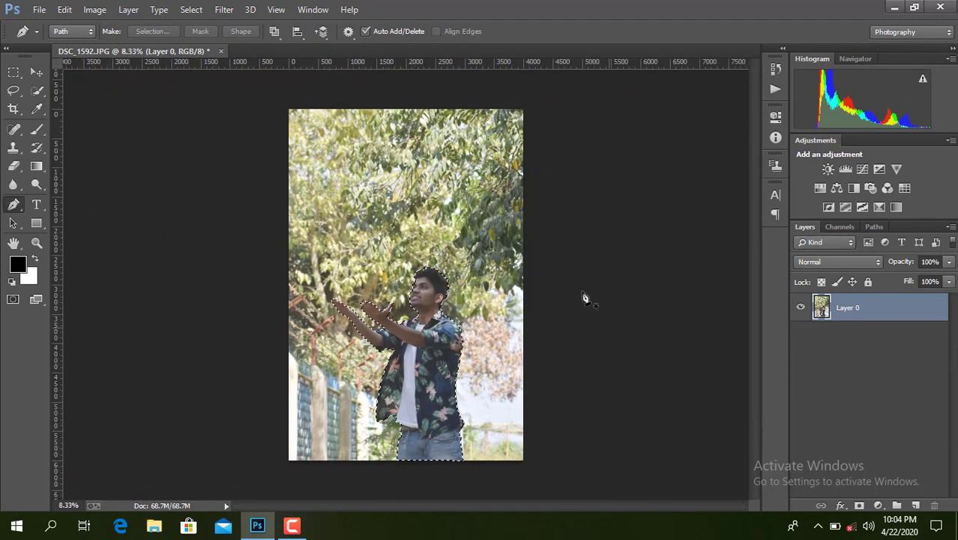
pyautogui.click(861, 504)
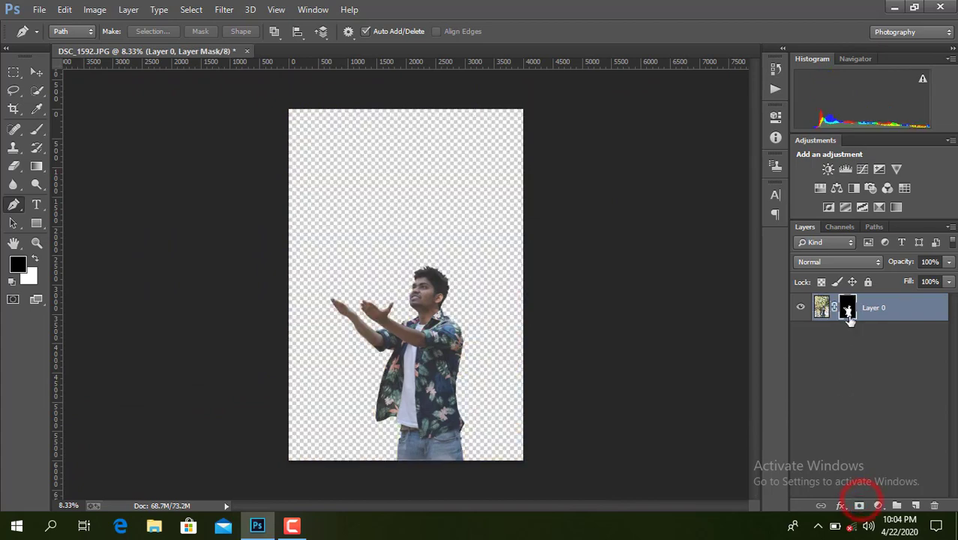
# Refine the mask with Smart Radius enabled and a 2.4 px radius
pyautogui.rightClick(848, 307)
pyautogui.click(830, 433)
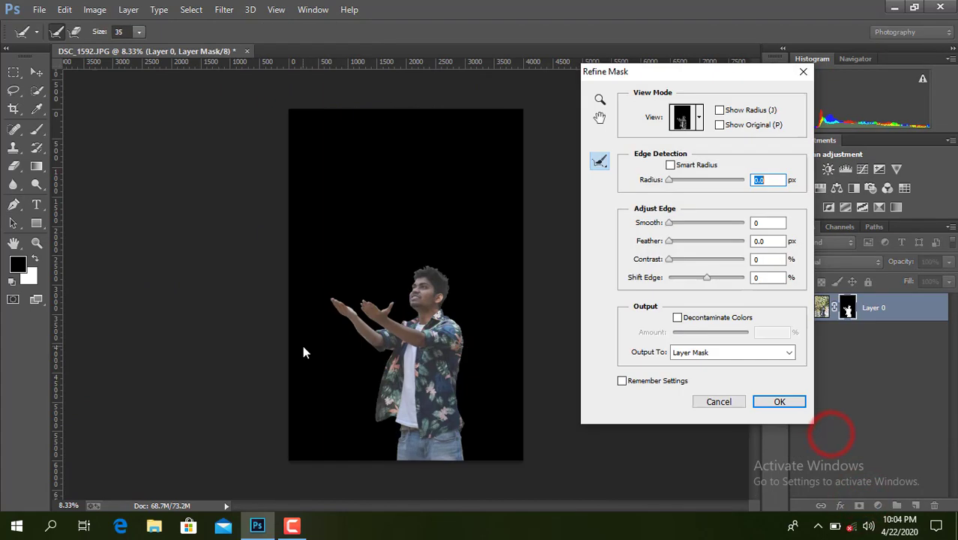
pyautogui.scroll(1, 303, 345)
pyautogui.scroll(1, 303, 346)
pyautogui.scroll(1, 303, 345)
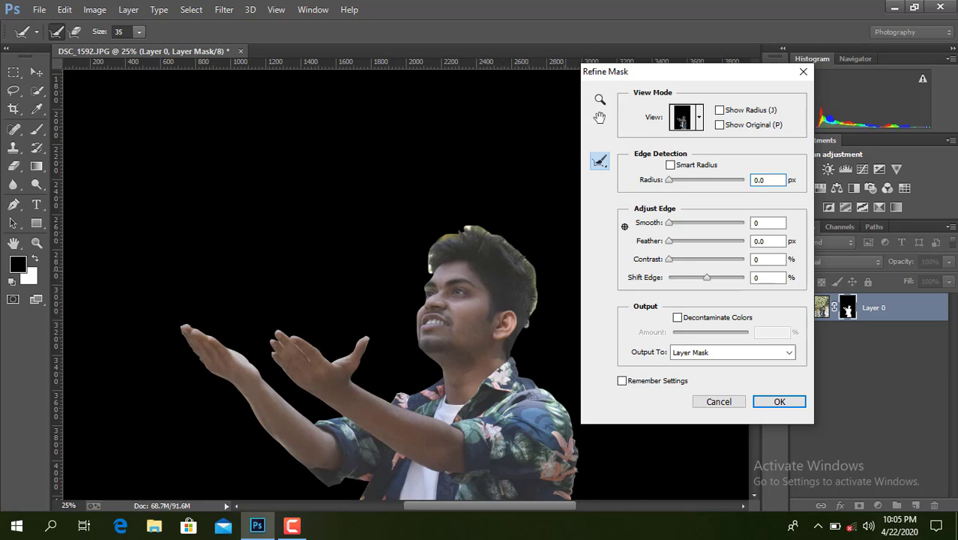
pyautogui.press('Tab')
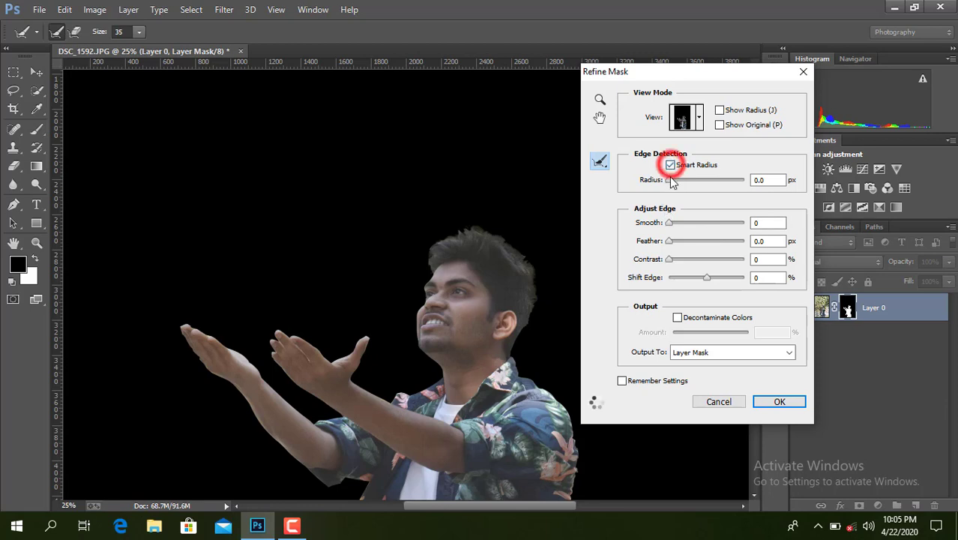
pyautogui.moveTo(672, 183); pyautogui.dragTo(681, 184)
pyautogui.click(669, 224)
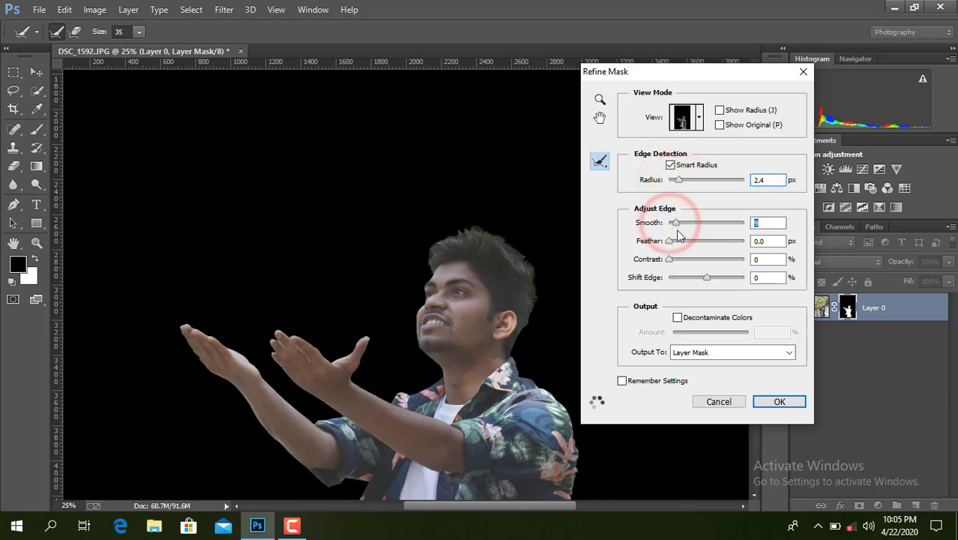
pyautogui.click(780, 402)
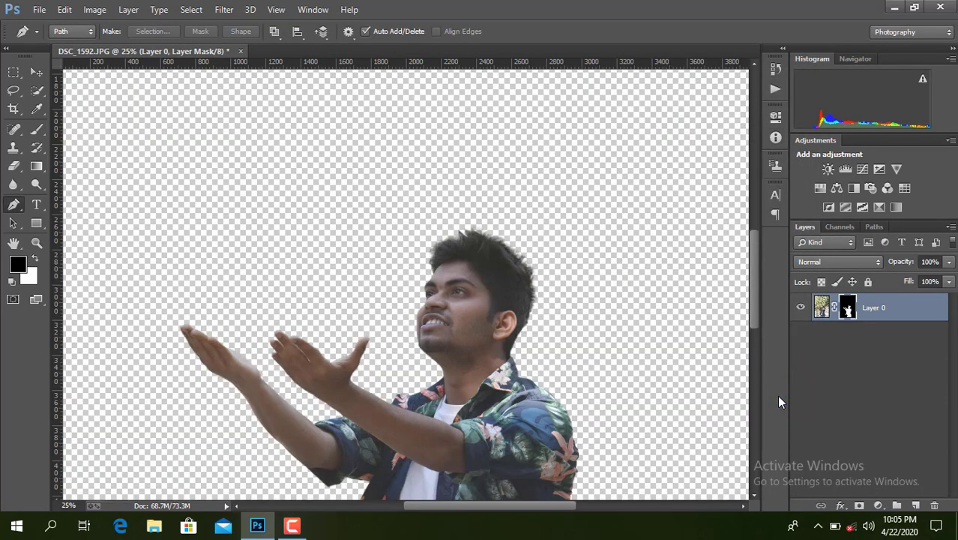
# Apply the layer mask permanently to Layer 0 and duplicate it as Layer 0 copy
pyautogui.rightClick(847, 307)
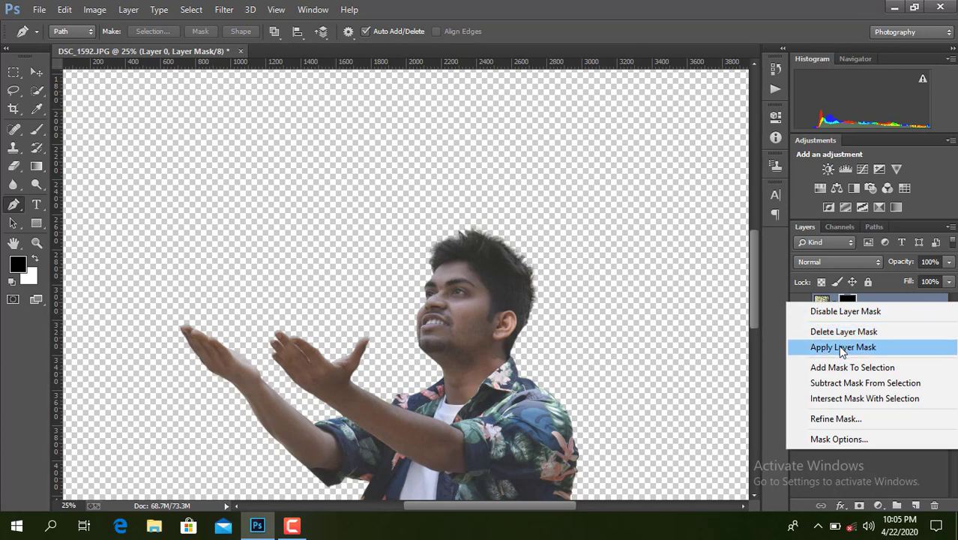
pyautogui.click(843, 345)
pyautogui.moveTo(869, 309); pyautogui.dragTo(916, 506)
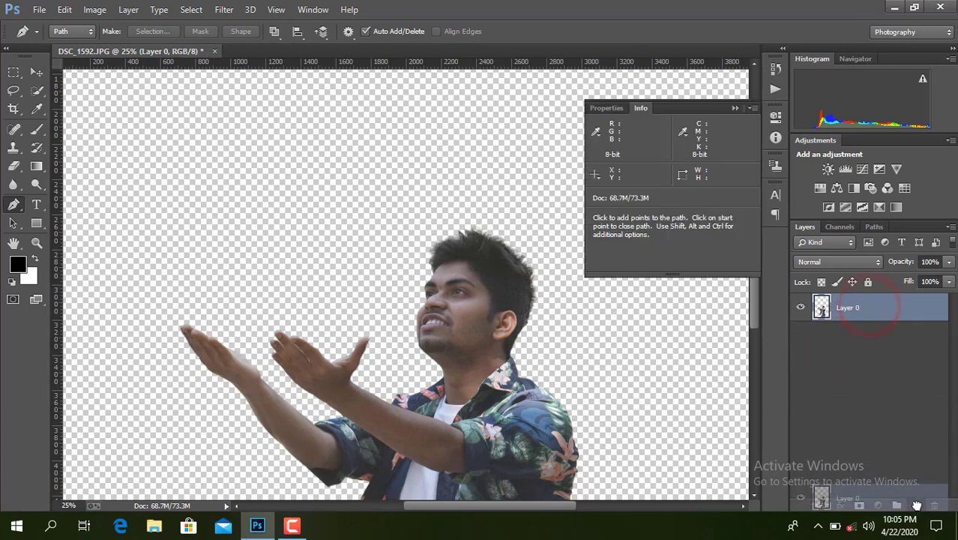
# Crop the empty transparent space off the top of the canvas
pyautogui.hotkey('ctrl', '-')
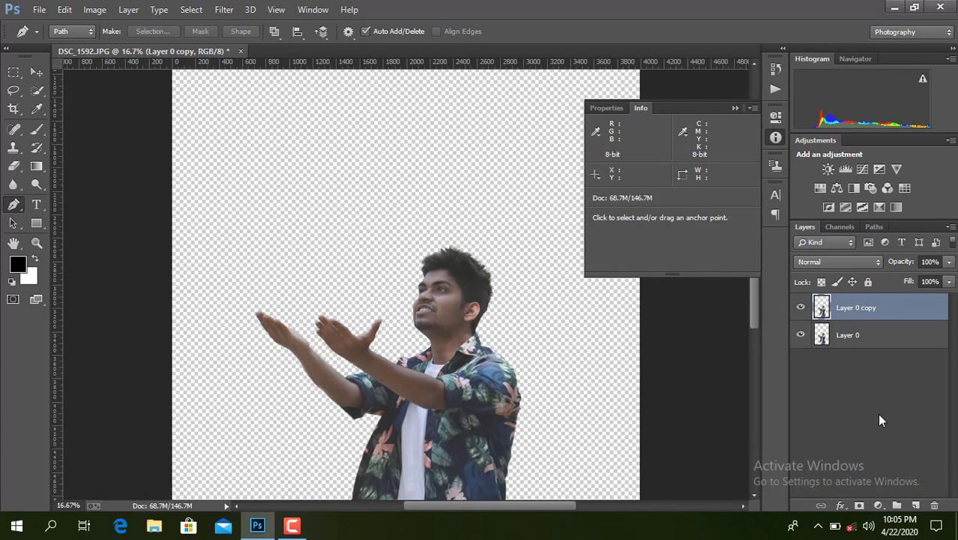
pyautogui.hotkey('ctrl', '-')
pyautogui.hotkey('ctrl', '-')
pyautogui.press('F8')
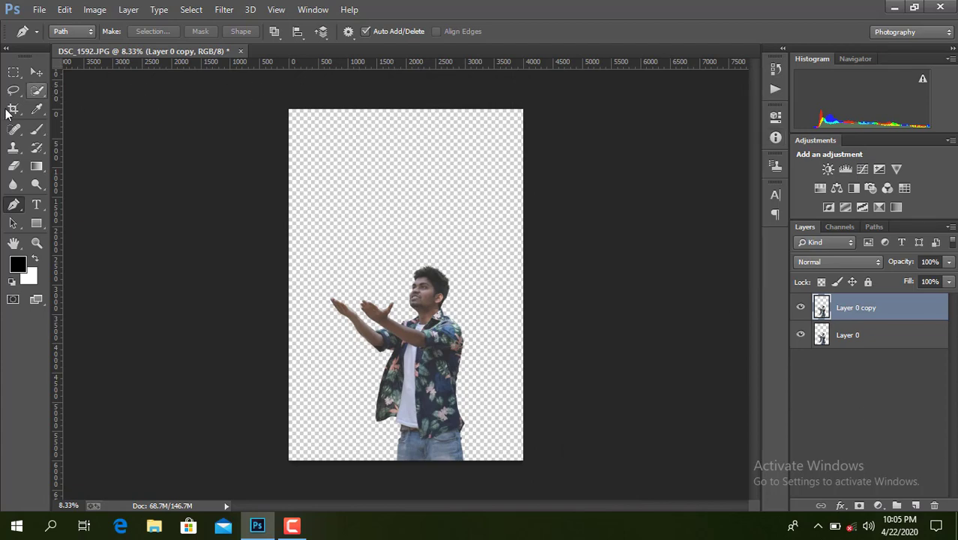
pyautogui.click(15, 111)
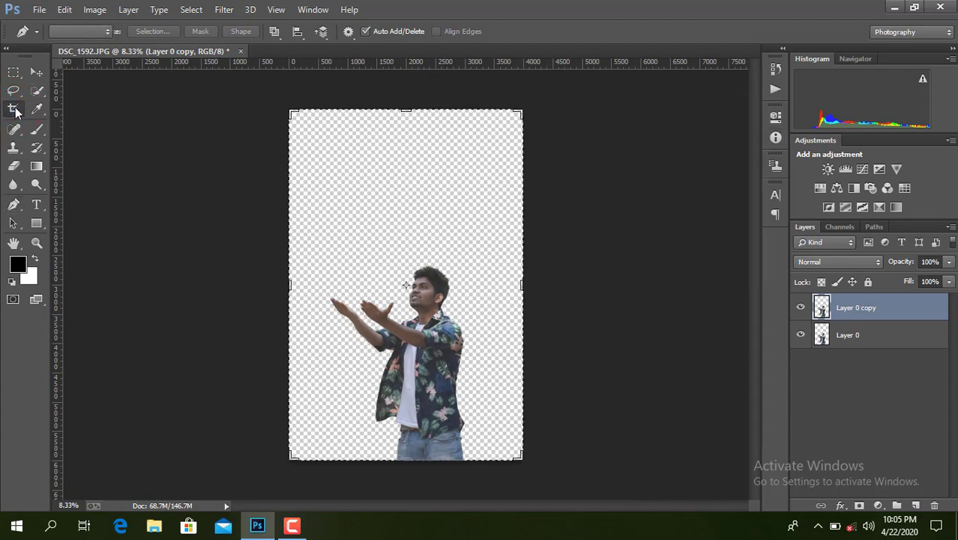
pyautogui.click(775, 137)
pyautogui.moveTo(410, 111); pyautogui.dragTo(410, 153)
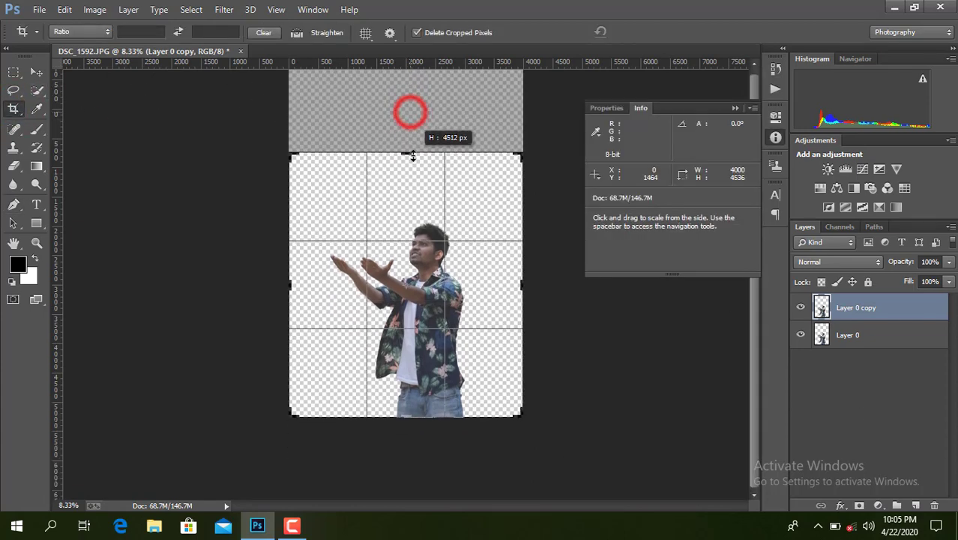
pyautogui.click(654, 32)
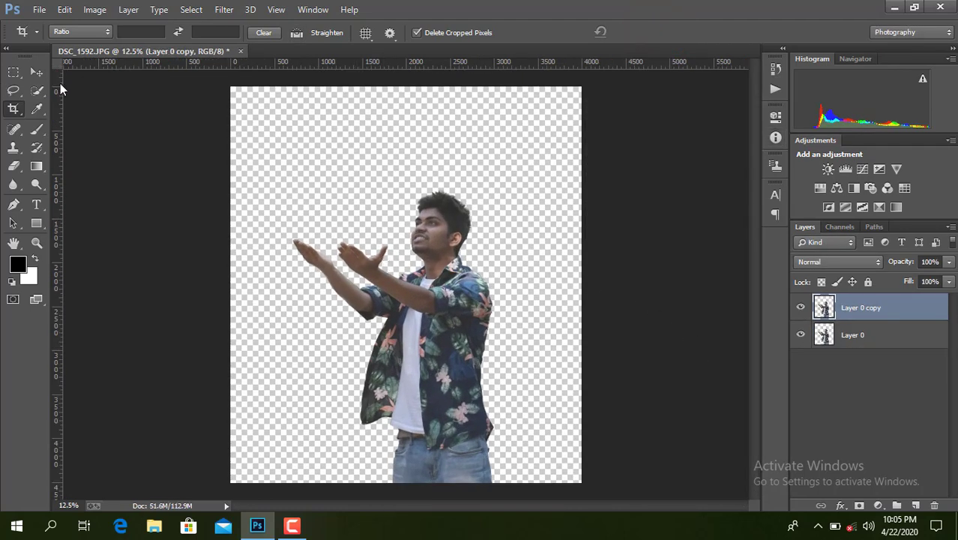
pyautogui.click(35, 71)
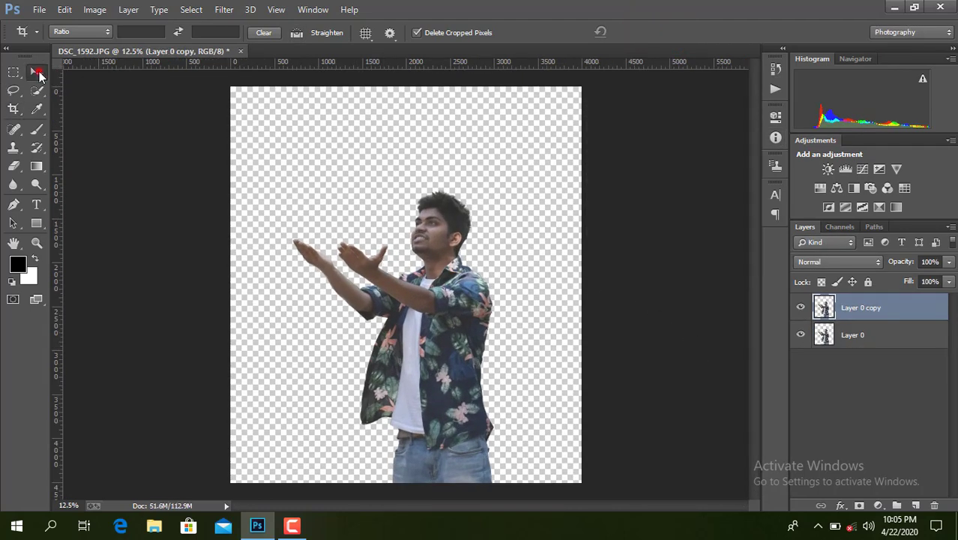
# Grade Layer 0 copy in Camera Raw: Clarity +30, Blacks -22, Shadows -27, Highlights +39
pyautogui.click(224, 9)
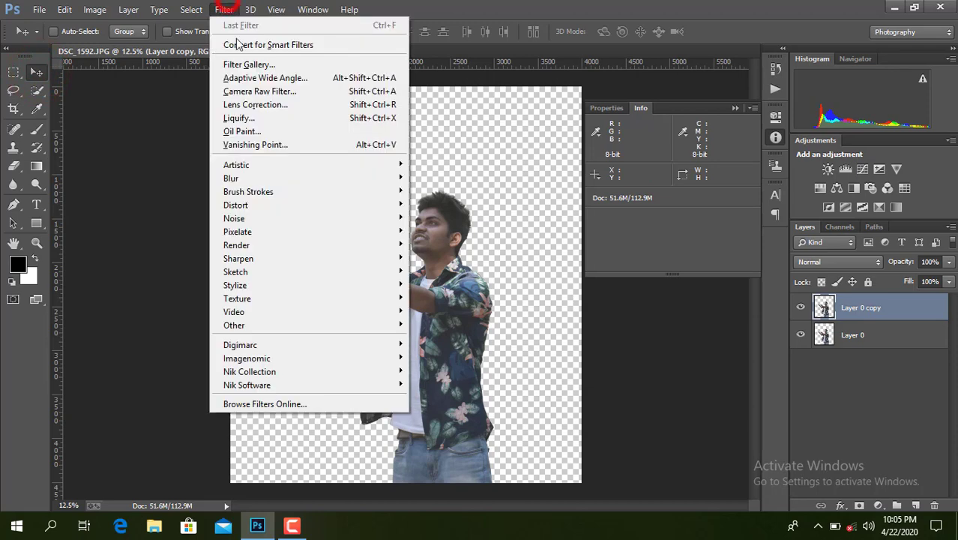
pyautogui.click(255, 91)
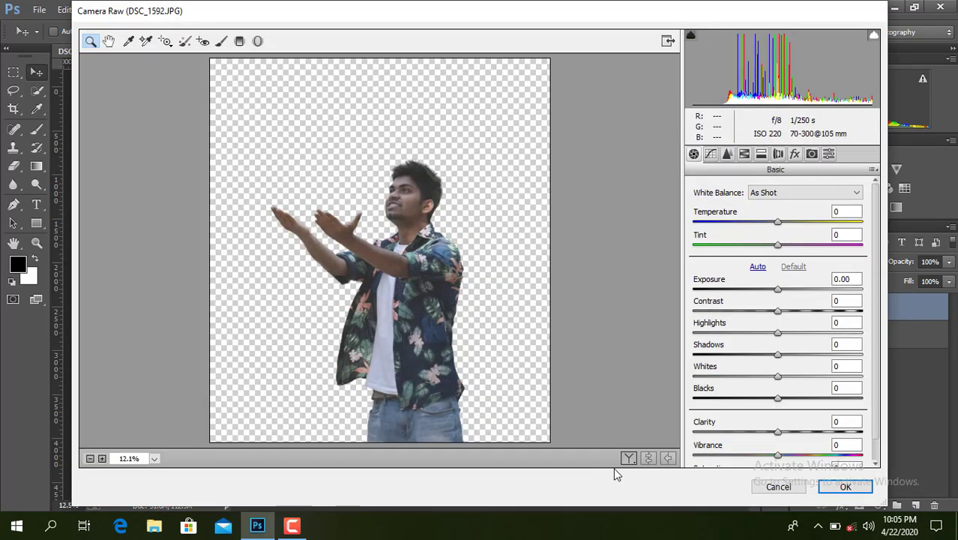
pyautogui.moveTo(781, 439)
pyautogui.mouseDown()
pyautogui.moveTo(802, 438)
pyautogui.moveTo(773, 455)
pyautogui.mouseUp()
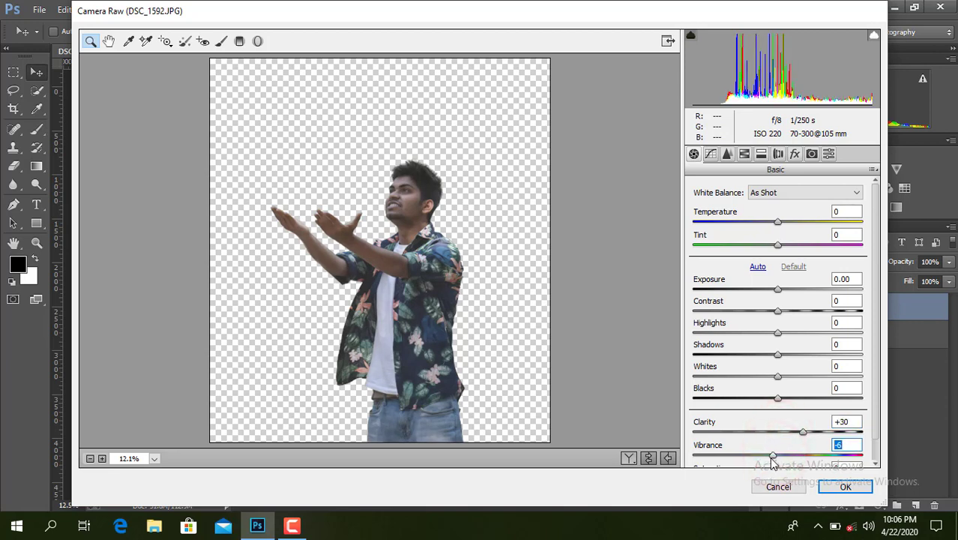
pyautogui.moveTo(778, 398)
pyautogui.mouseDown()
pyautogui.moveTo(760, 398)
pyautogui.moveTo(781, 377)
pyautogui.mouseUp()
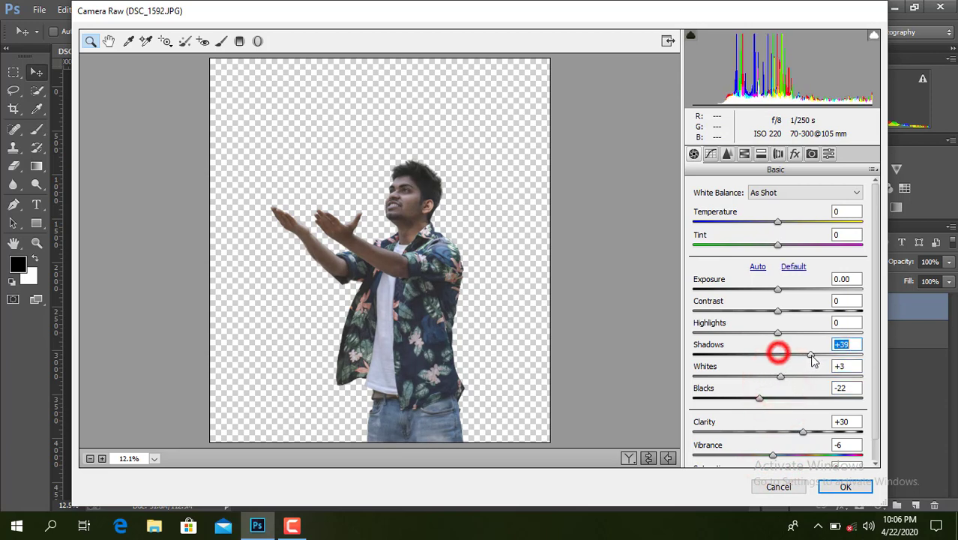
pyautogui.moveTo(778, 354)
pyautogui.mouseDown()
pyautogui.moveTo(823, 355)
pyautogui.moveTo(756, 365)
pyautogui.mouseUp()
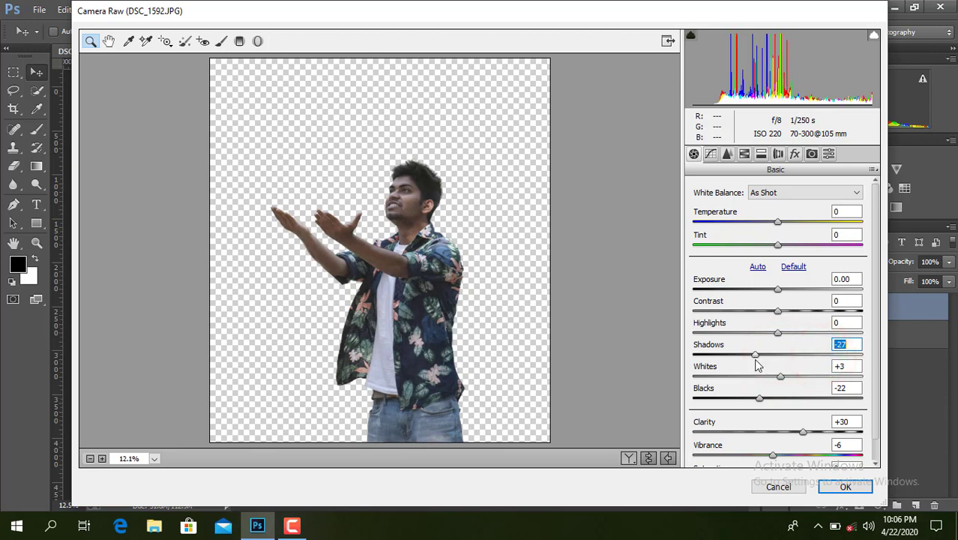
pyautogui.click(777, 334)
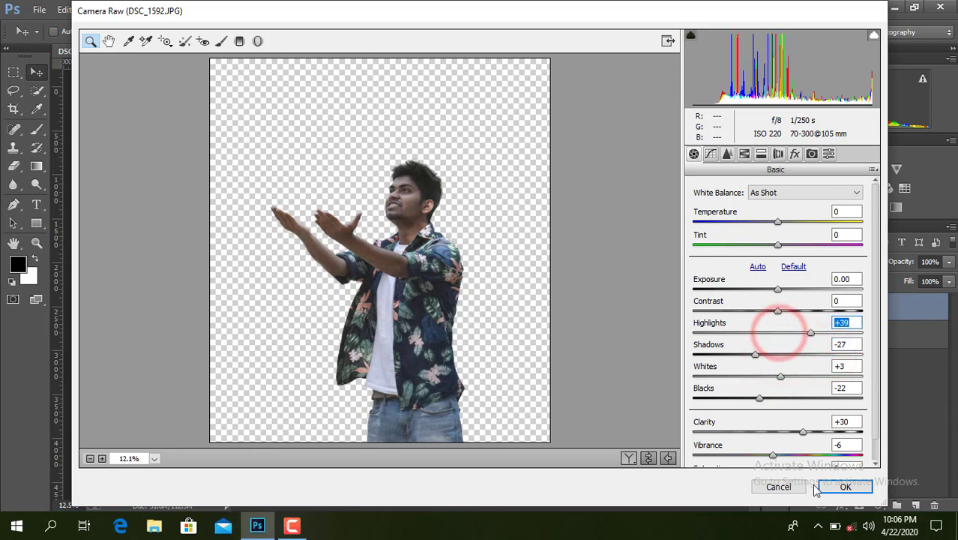
pyautogui.click(843, 486)
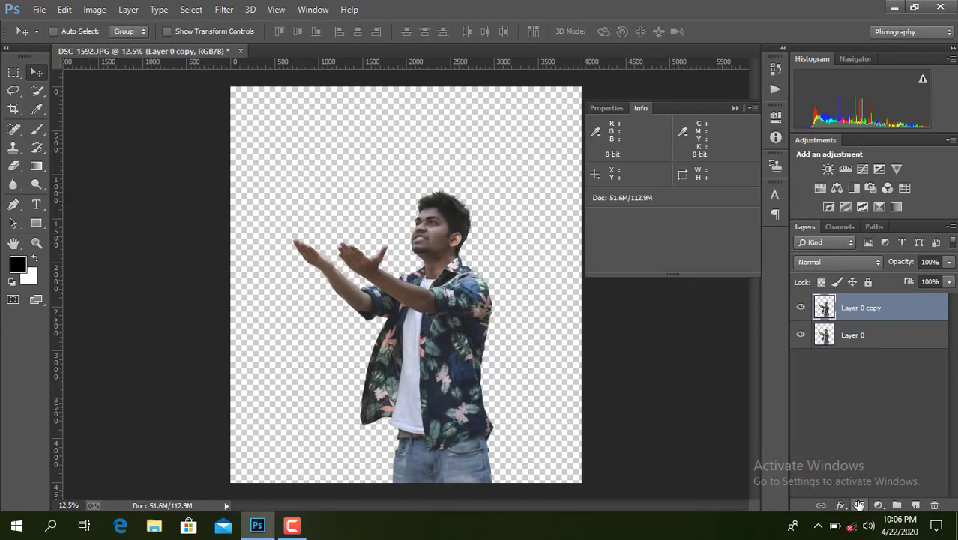
# Add a layer mask to Layer 0 copy and brush black over the man's left forearm
pyautogui.click(858, 505)
pyautogui.click(39, 128)
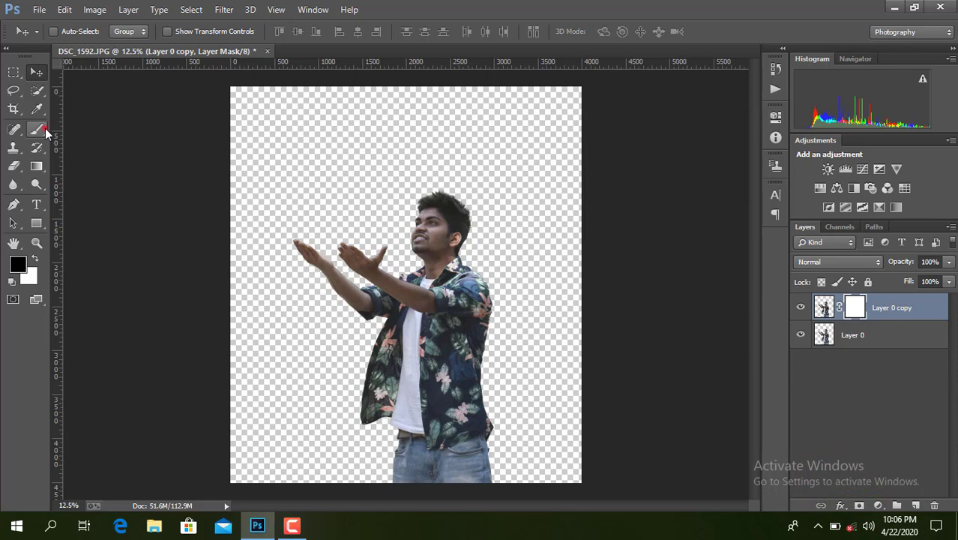
pyautogui.scroll(1, 376, 317)
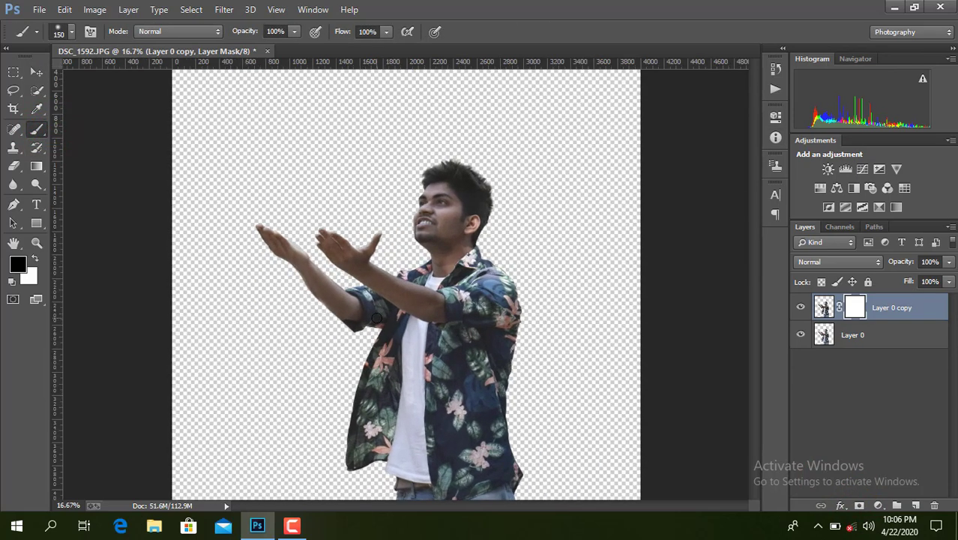
pyautogui.scroll(1, 377, 317)
pyautogui.scroll(1, 377, 317)
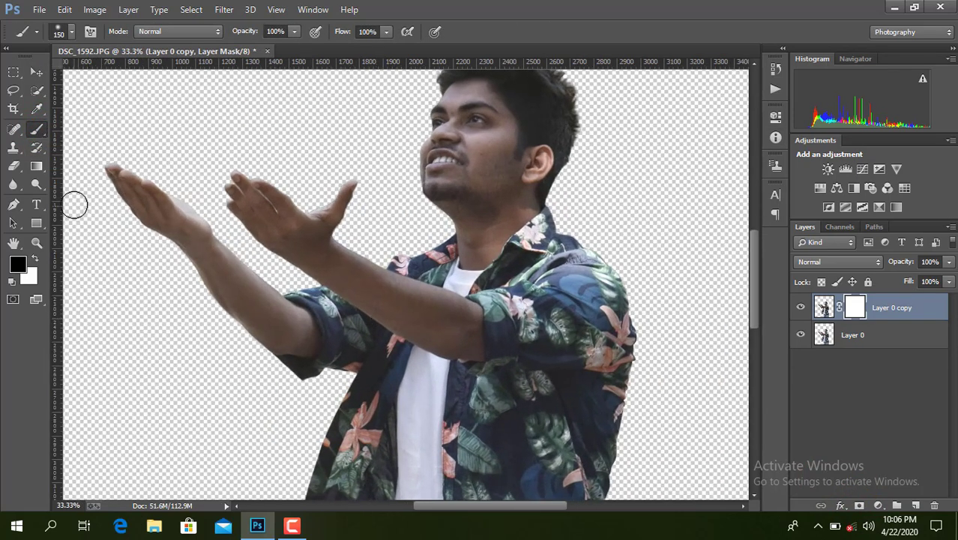
pyautogui.click(294, 31)
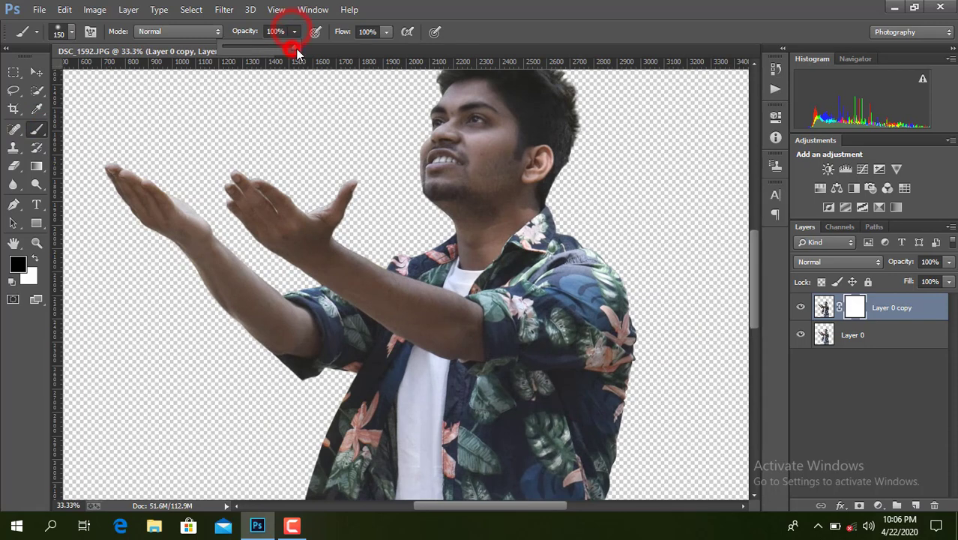
pyautogui.click(111, 170)
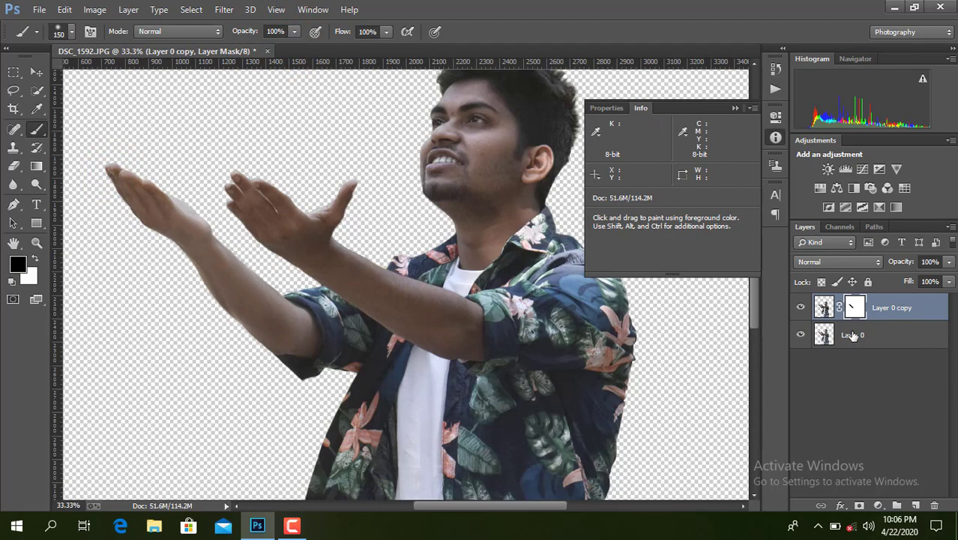
pyautogui.click(824, 335)
# Brighten Layer 0 with a Curves point lifting input 116 to output 137
pyautogui.click(100, 8)
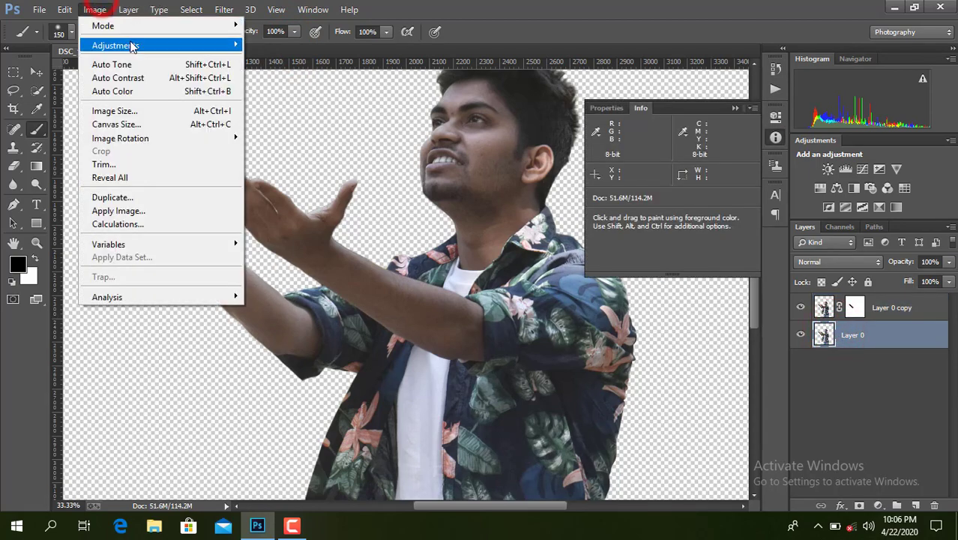
pyautogui.click(128, 39)
pyautogui.moveTo(115, 45)
pyautogui.click(283, 70)
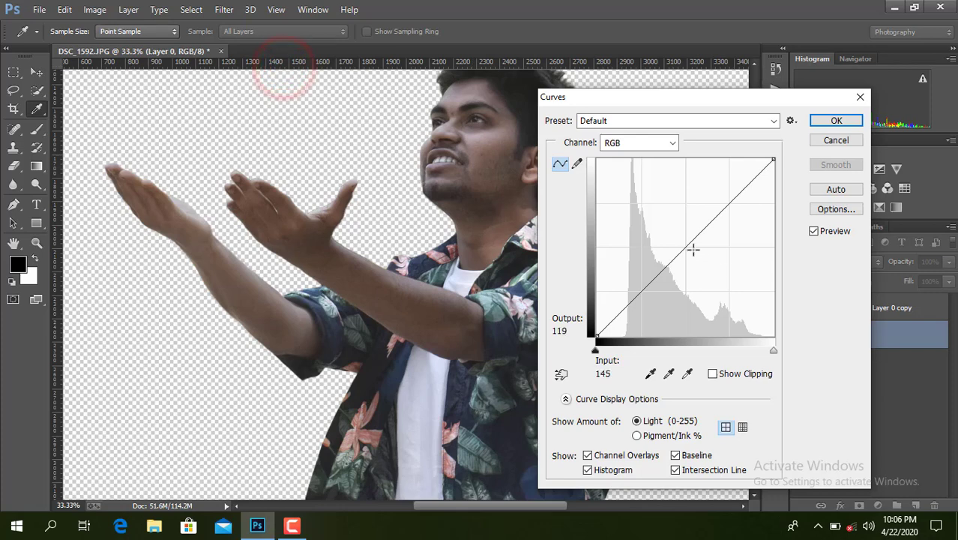
pyautogui.moveTo(687, 243); pyautogui.dragTo(677, 239)
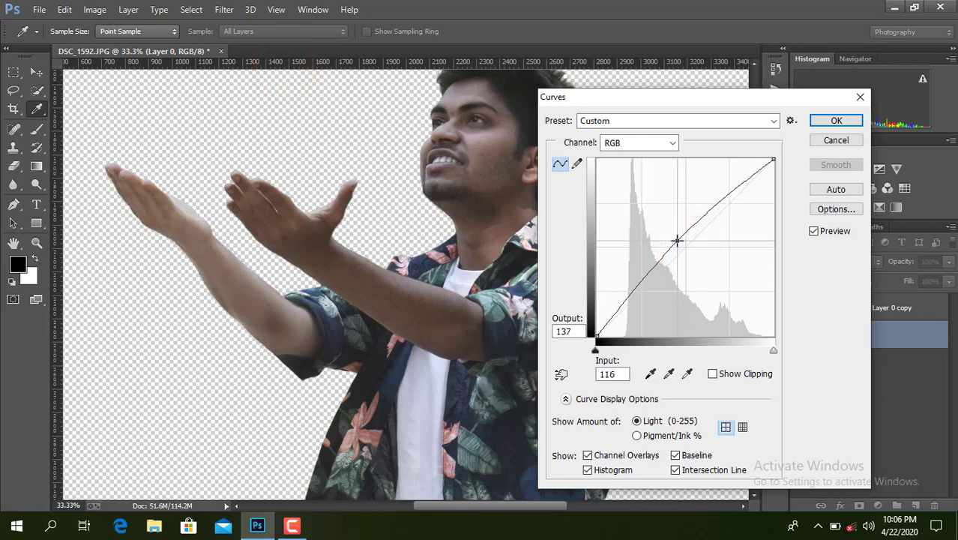
pyautogui.click(837, 118)
pyautogui.hotkey('alt', ']')
pyautogui.click(231, 188)
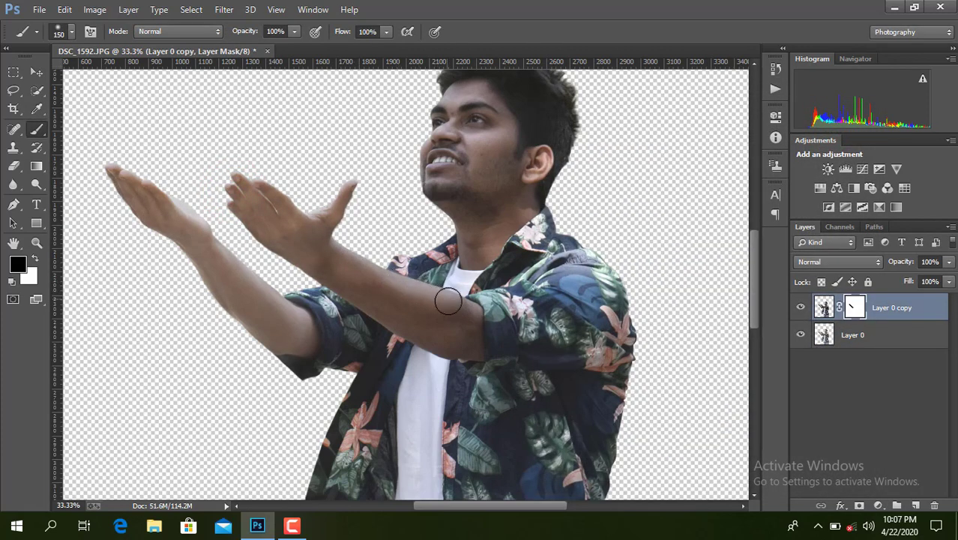
# Paint the copy's mask at full opacity over the wrist, forehead and collar-to-neck area
pyautogui.press('F8')
pyautogui.click(306, 253)
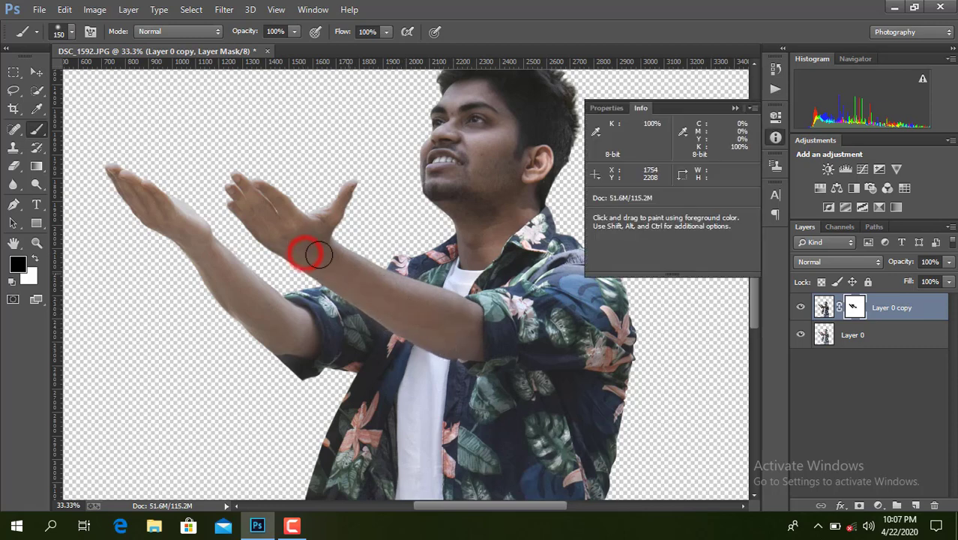
pyautogui.scroll(2, 390, 208)
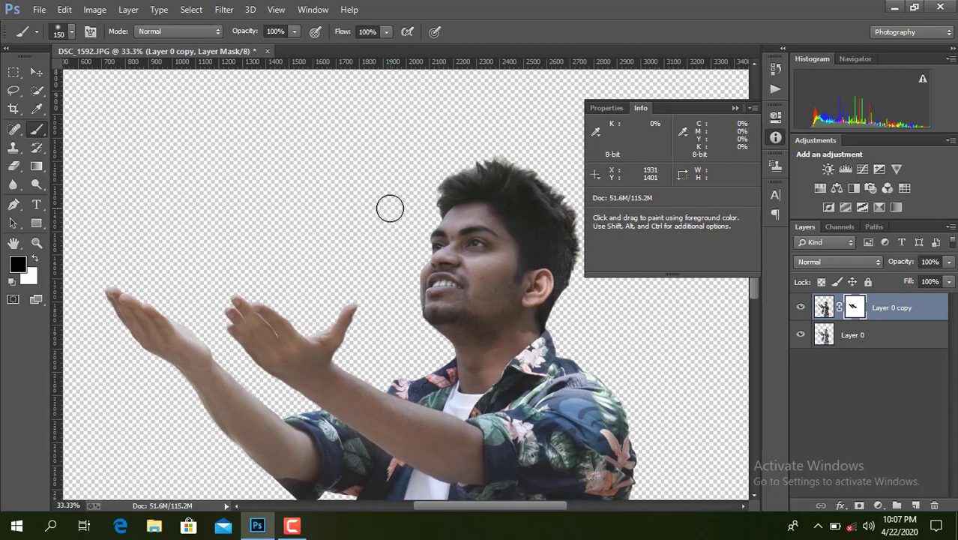
pyautogui.hotkey('ctrl', '+')
pyautogui.press('F8')
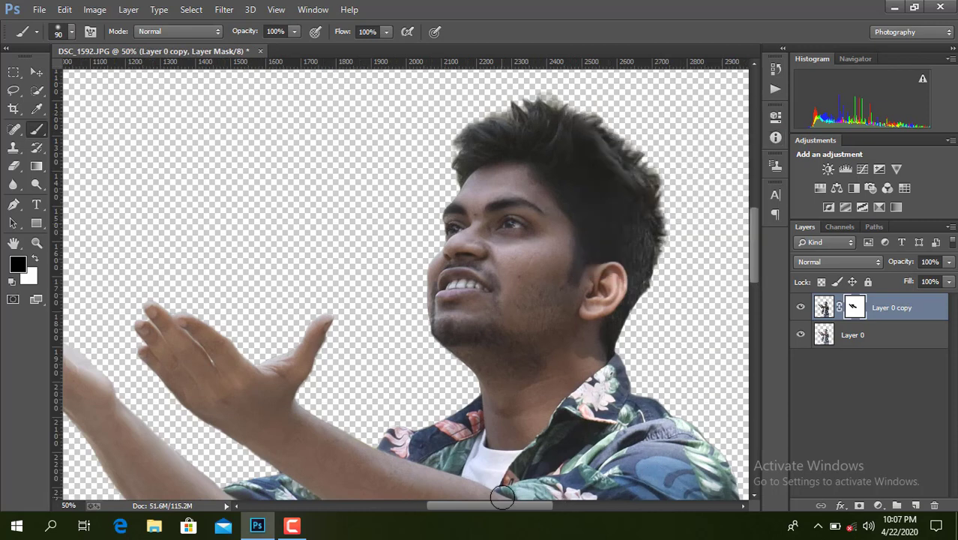
pyautogui.moveTo(442, 507); pyautogui.dragTo(491, 508)
pyautogui.click(358, 191)
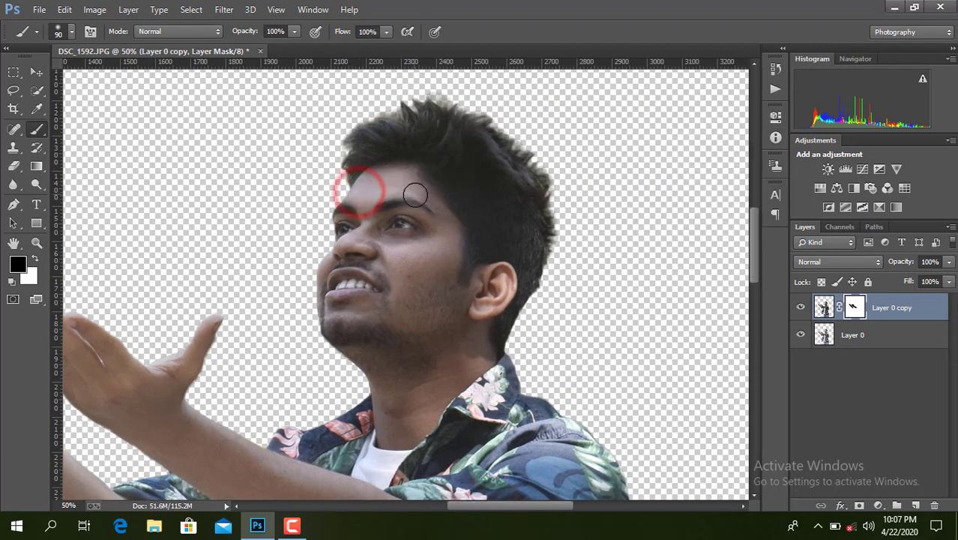
pyautogui.press('F8')
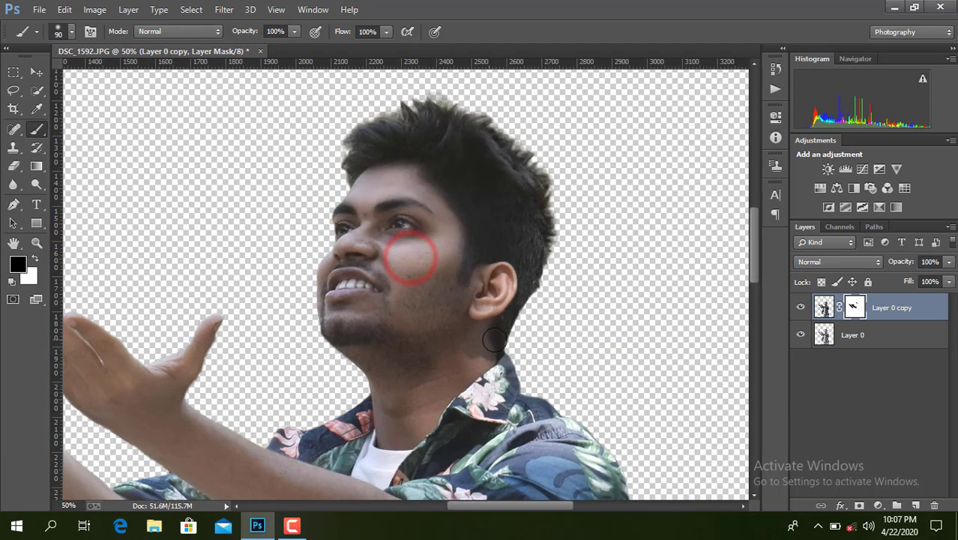
pyautogui.click(475, 331)
pyautogui.moveTo(382, 436); pyautogui.dragTo(432, 389)
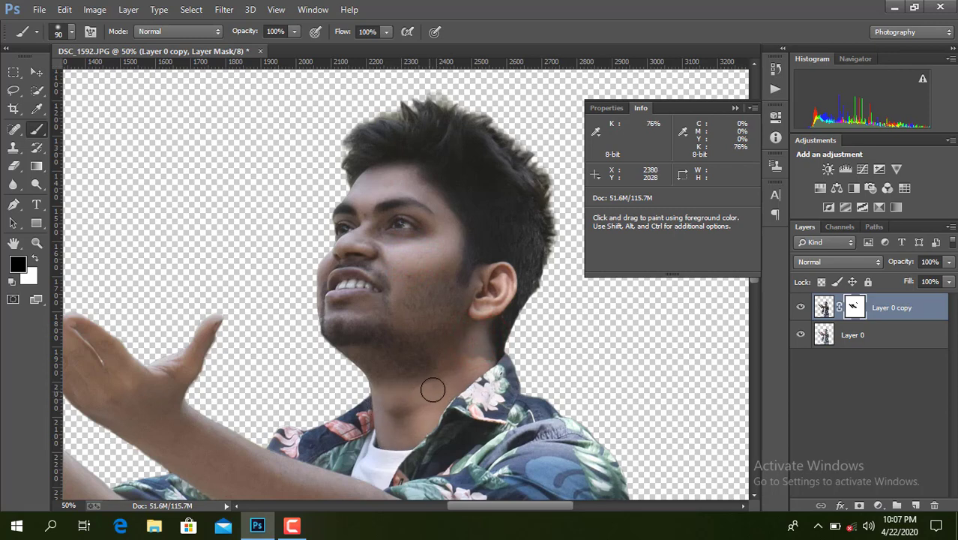
# Soften the mask across cheek and lip at 48% opacity, then retouch forehead and eye at 100%
pyautogui.click(294, 32)
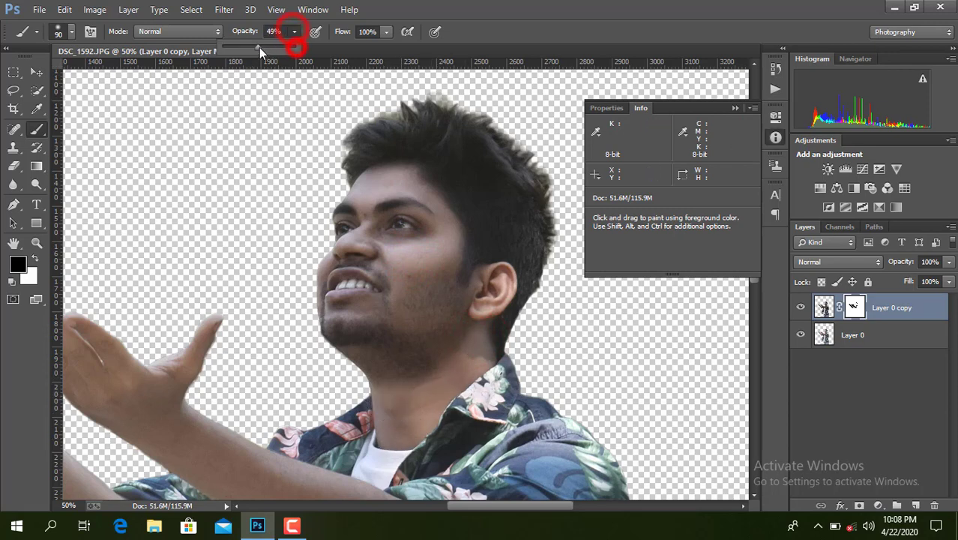
pyautogui.moveTo(448, 260); pyautogui.dragTo(335, 334)
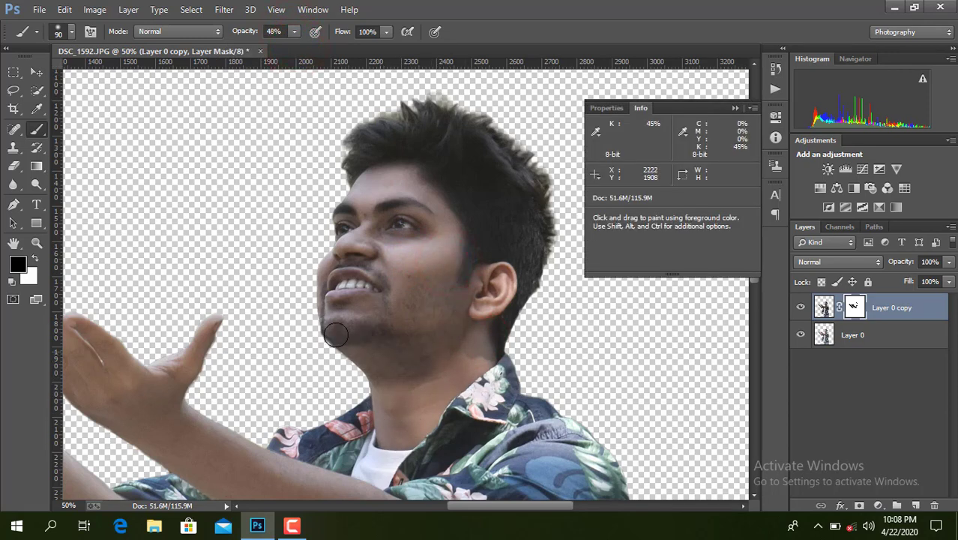
pyautogui.moveTo(415, 306); pyautogui.dragTo(329, 272)
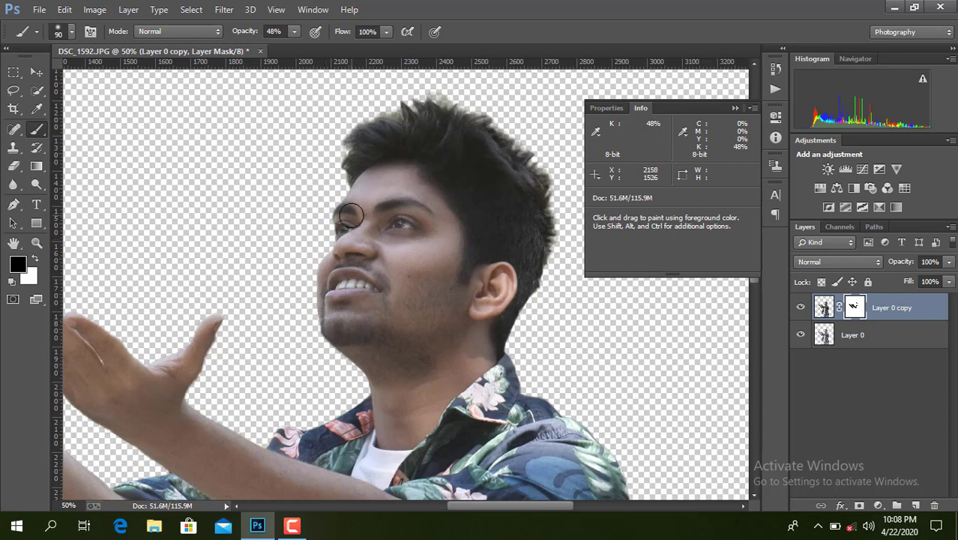
pyautogui.moveTo(356, 335); pyautogui.dragTo(373, 368)
pyautogui.moveTo(294, 32); pyautogui.dragTo(337, 48)
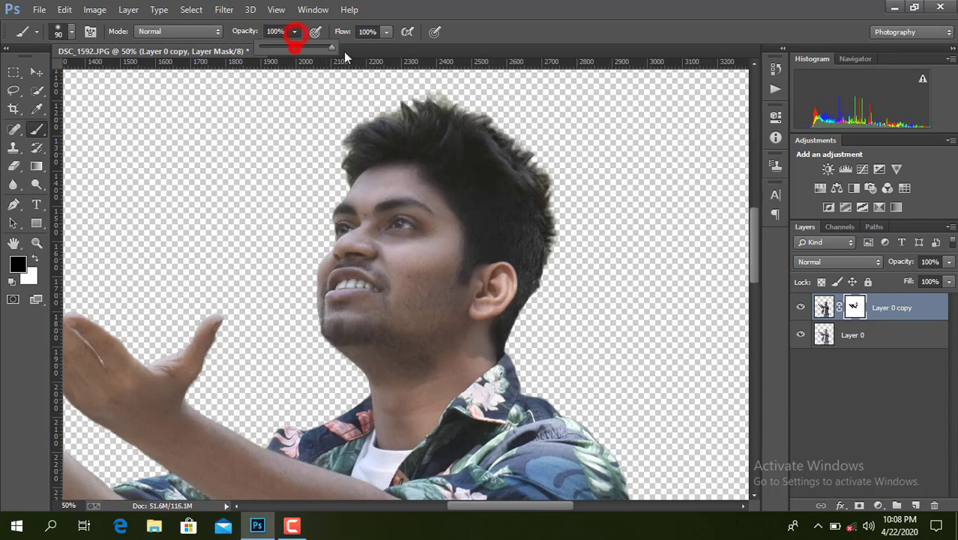
pyautogui.moveTo(351, 196); pyautogui.dragTo(393, 201)
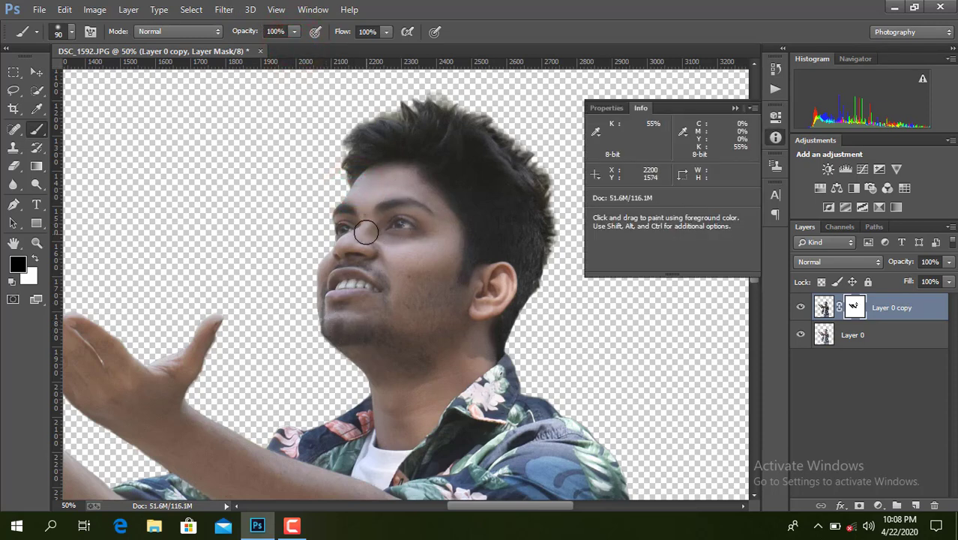
pyautogui.moveTo(386, 244); pyautogui.dragTo(343, 242)
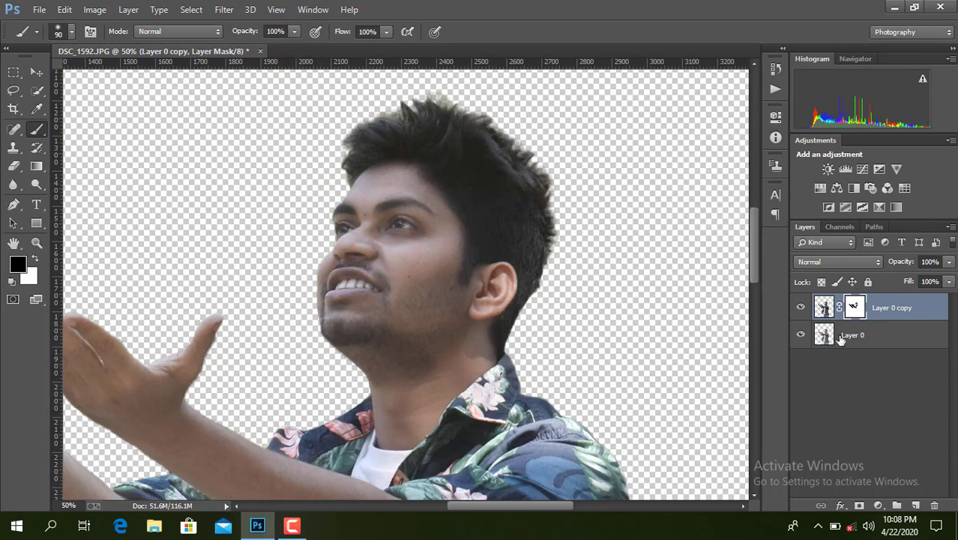
pyautogui.hotkey('ctrl', '-')
pyautogui.hotkey('ctrl', '-')
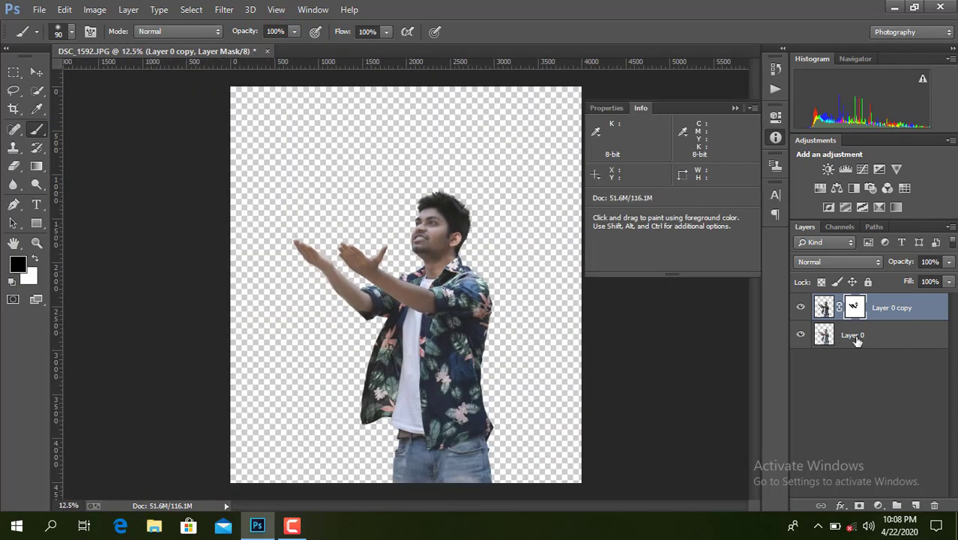
# Merge Layer 0 and Layer 0 copy into a single layer
pyautogui.keyDown('ctrl'); pyautogui.click(856, 335); pyautogui.keyUp('ctrl')
pyautogui.rightClick(864, 337)
pyautogui.click(620, 403)
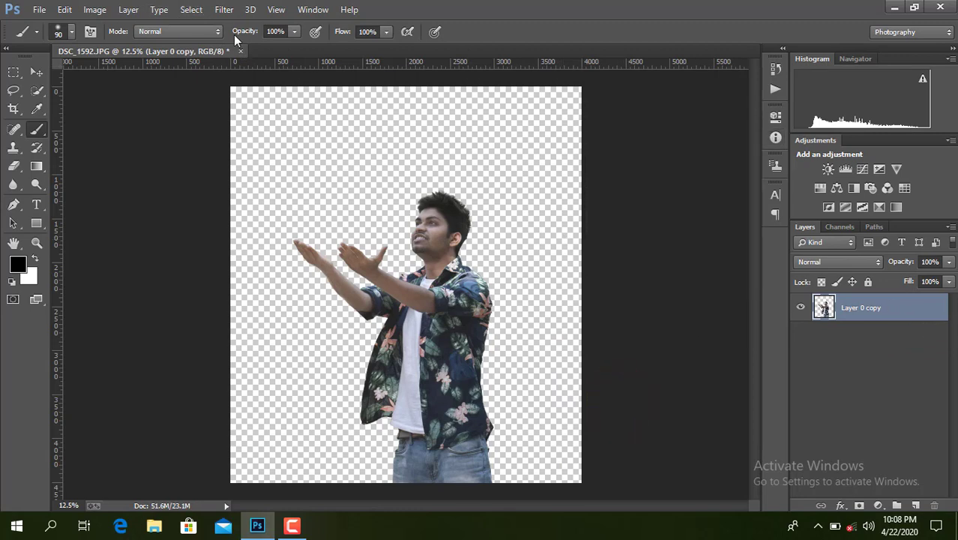
# Place the blurred forest-and-doves bg image as a linked layer above Layer 0 copy
pyautogui.click(39, 9)
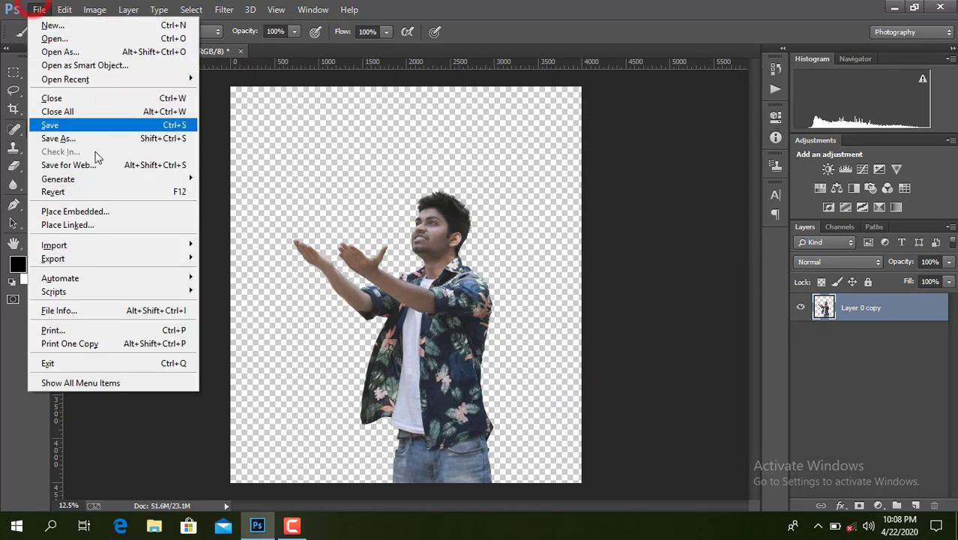
pyautogui.click(97, 225)
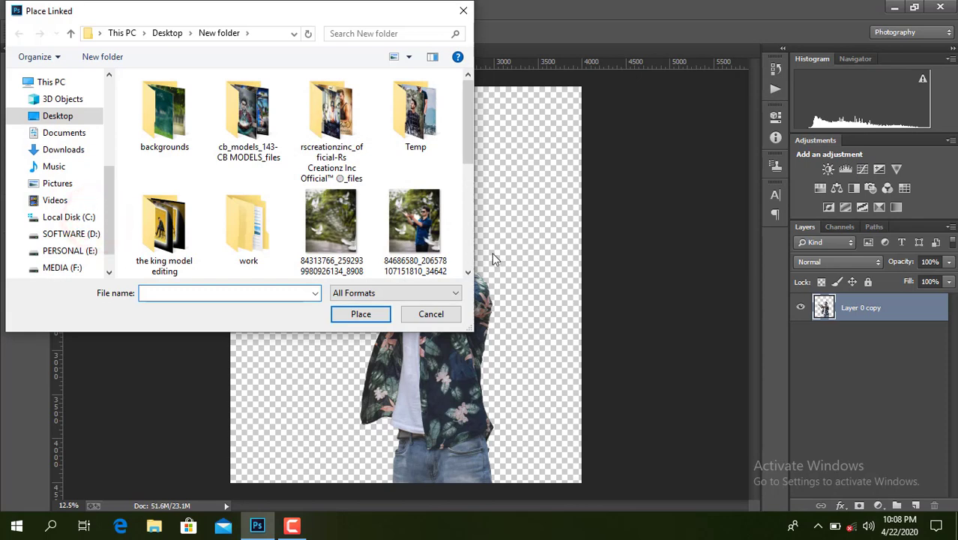
pyautogui.doubleClick(341, 221)
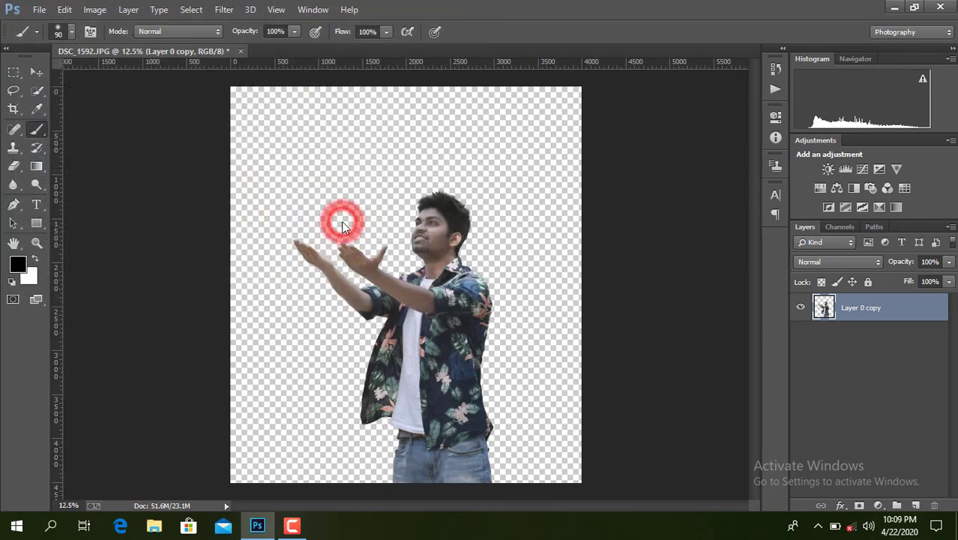
pyautogui.click(487, 209)
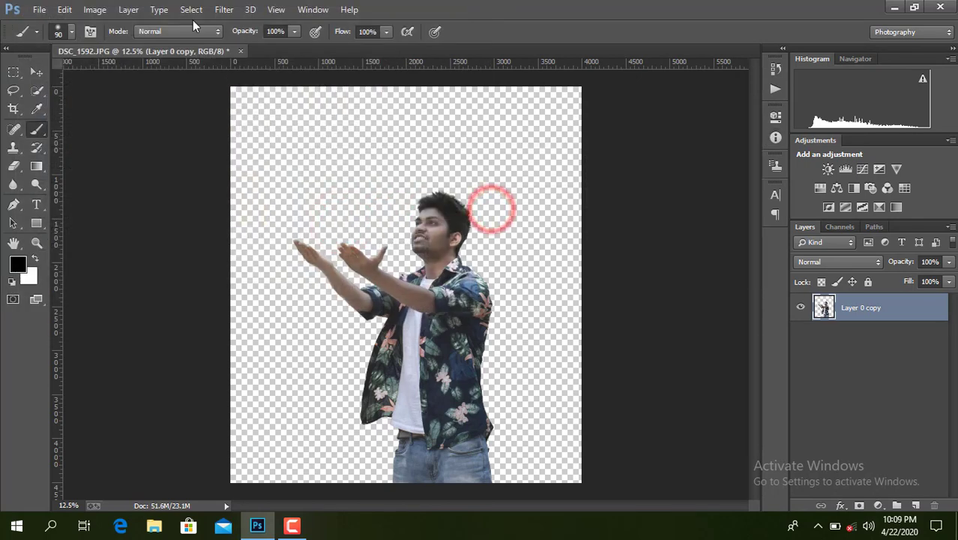
pyautogui.click(45, 8)
pyautogui.click(76, 221)
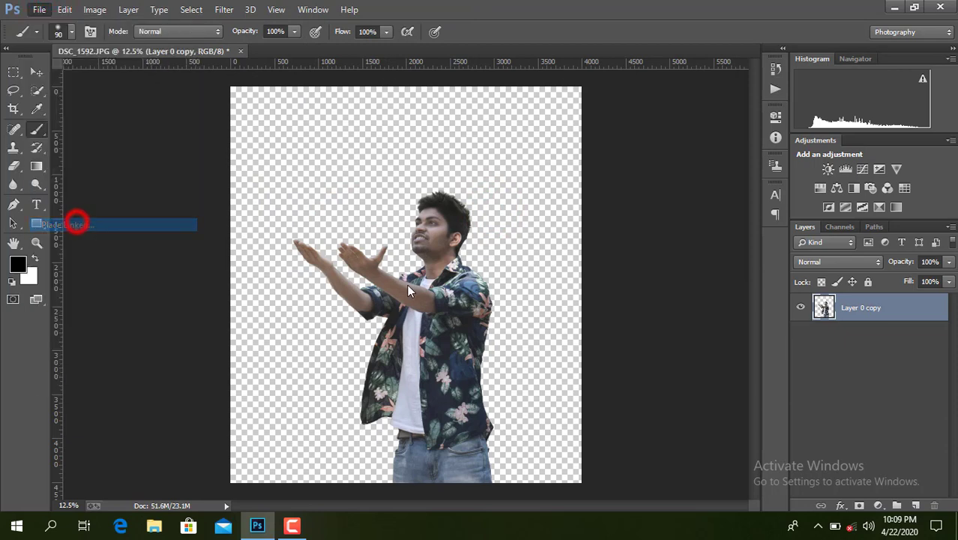
pyautogui.scroll(-3, 381, 185)
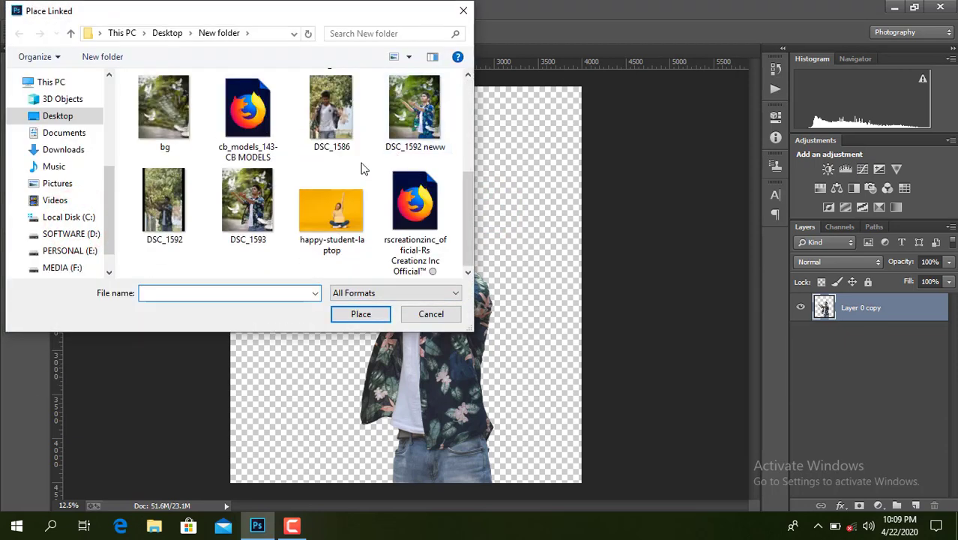
pyautogui.doubleClick(171, 133)
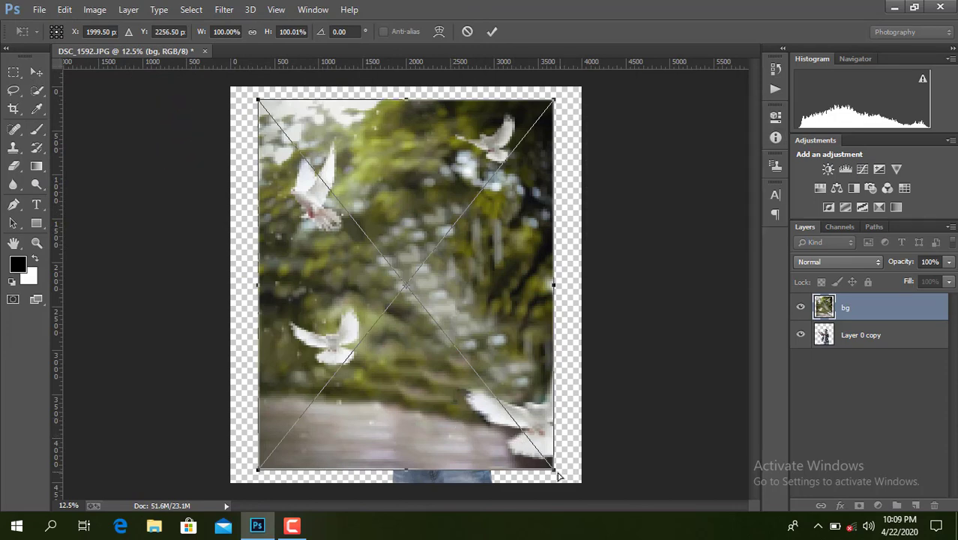
# Scale the bg layer to about 108.6%, nudge it to cover the canvas, and commit
pyautogui.moveTo(555, 474); pyautogui.dragTo(566, 485)
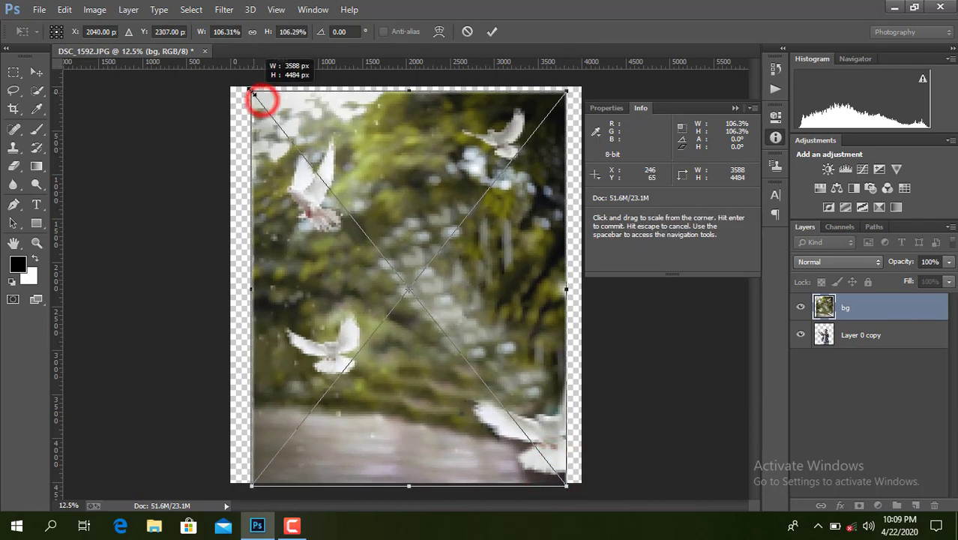
pyautogui.moveTo(258, 99); pyautogui.dragTo(245, 85)
pyautogui.moveTo(299, 109); pyautogui.dragTo(323, 110)
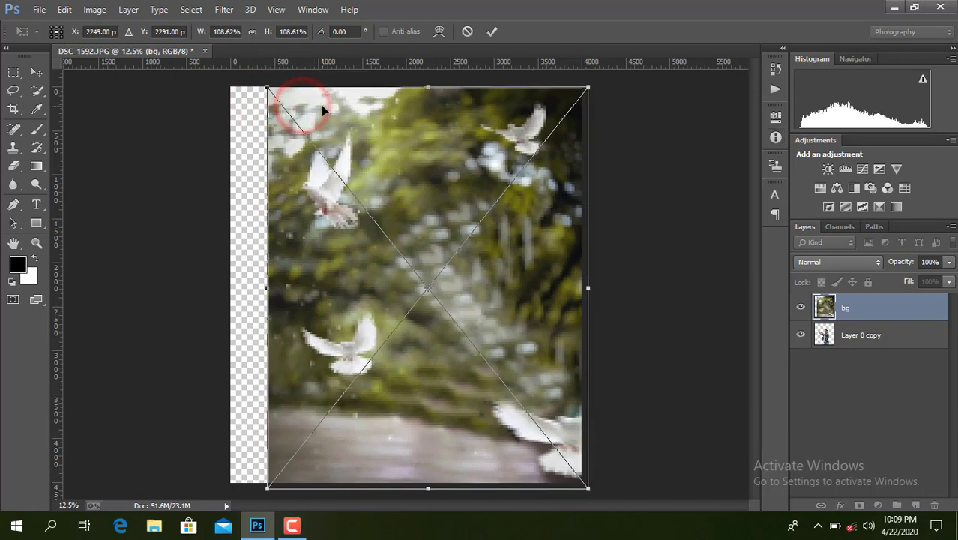
pyautogui.press('Left')
pyautogui.press('Left')
pyautogui.press('Left')
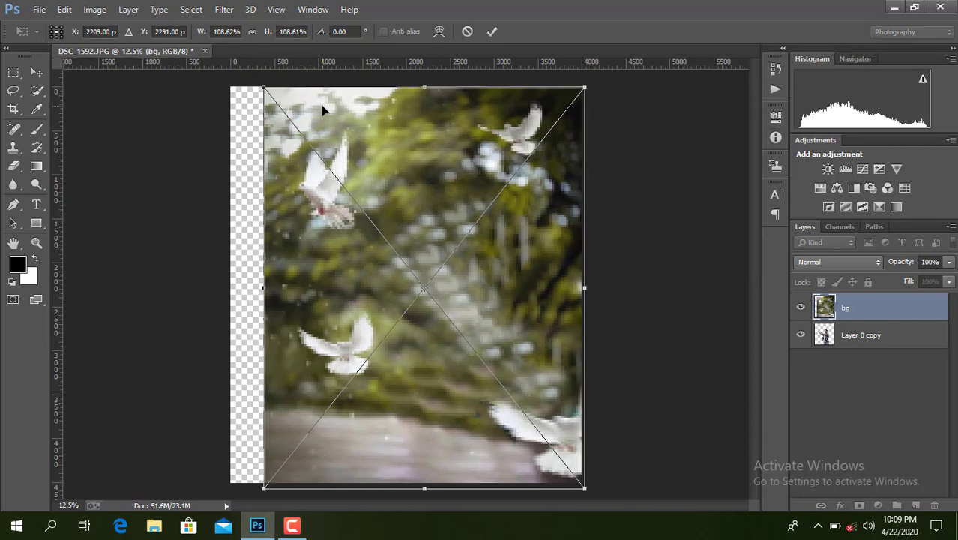
pyautogui.press('Up')
pyautogui.press('Up')
pyautogui.press('Up')
pyautogui.press('F8')
pyautogui.press('F8')
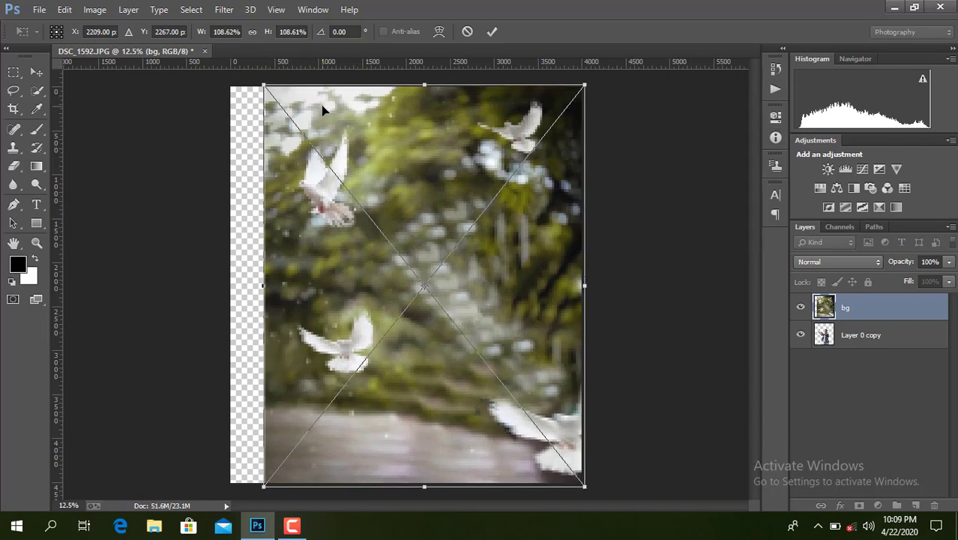
pyautogui.press('Up')
pyautogui.press('F8')
pyautogui.press('F8')
pyautogui.press('Left')
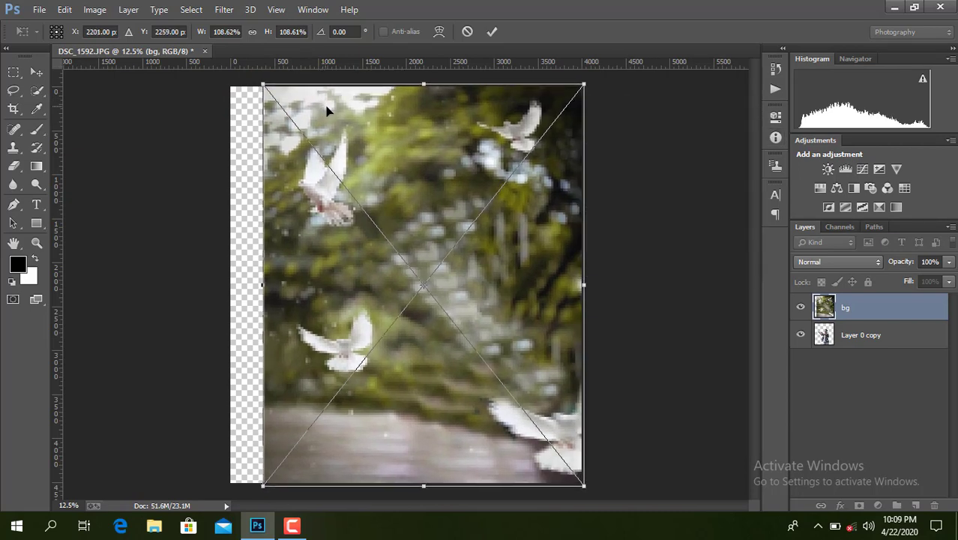
pyautogui.press('F8')
pyautogui.press('F8')
pyautogui.click(487, 32)
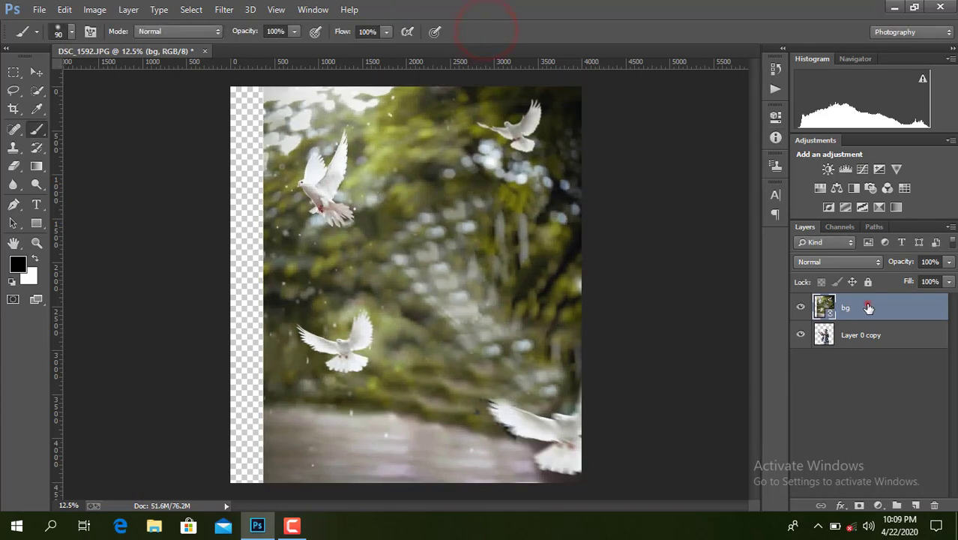
# Move the bg layer below Layer 0 copy and rasterize it
pyautogui.moveTo(862, 307); pyautogui.dragTo(866, 349)
pyautogui.rightClick(868, 340)
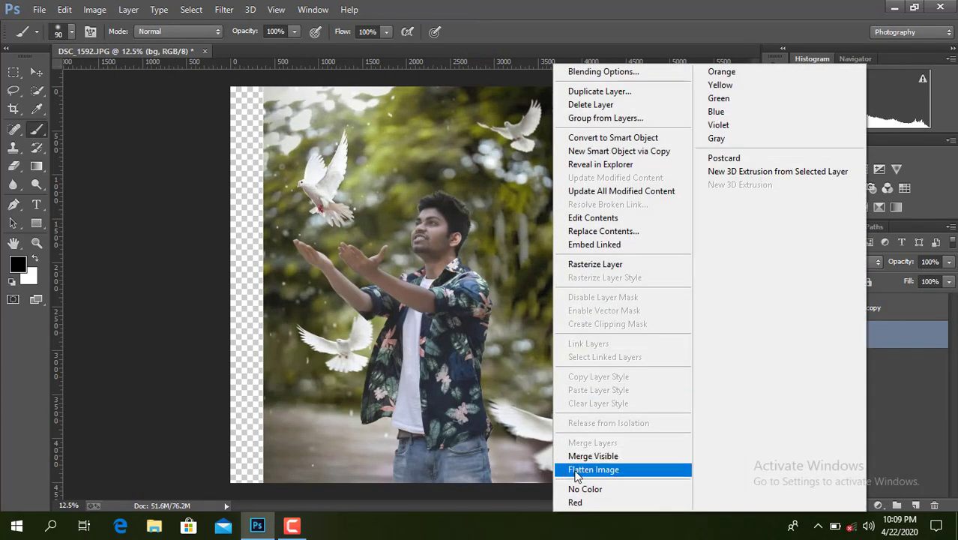
pyautogui.click(611, 266)
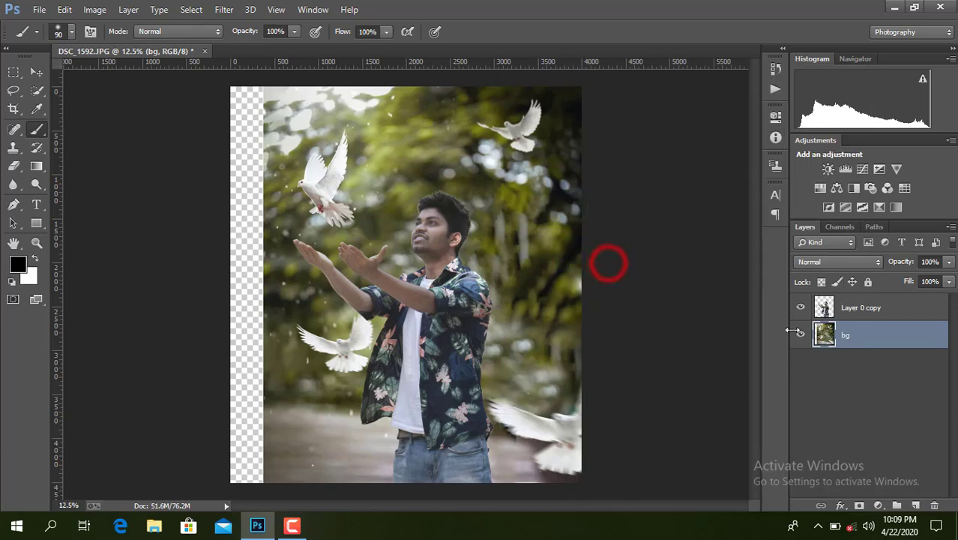
# Crop the transparent strip off the left edge of the canvas
pyautogui.click(851, 306)
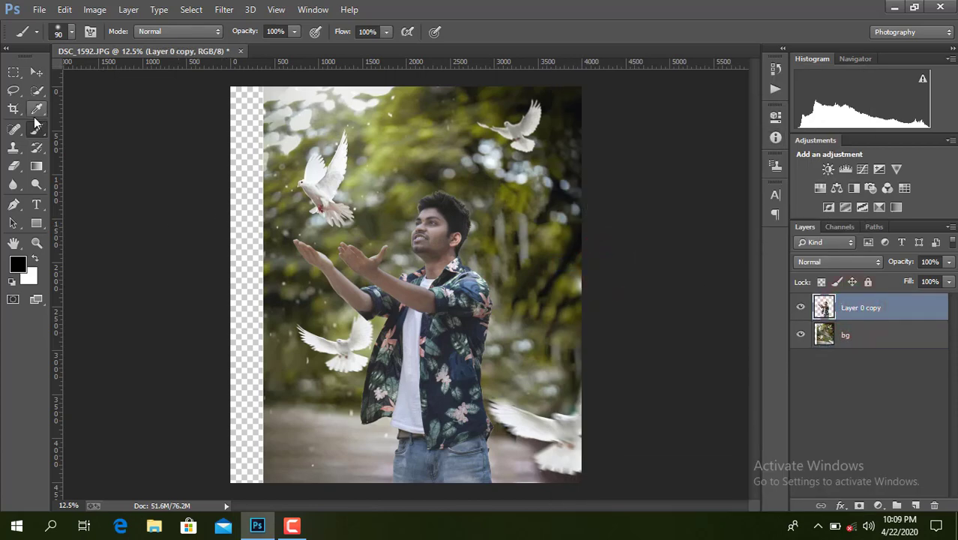
pyautogui.click(13, 109)
pyautogui.moveTo(231, 286); pyautogui.dragTo(250, 287)
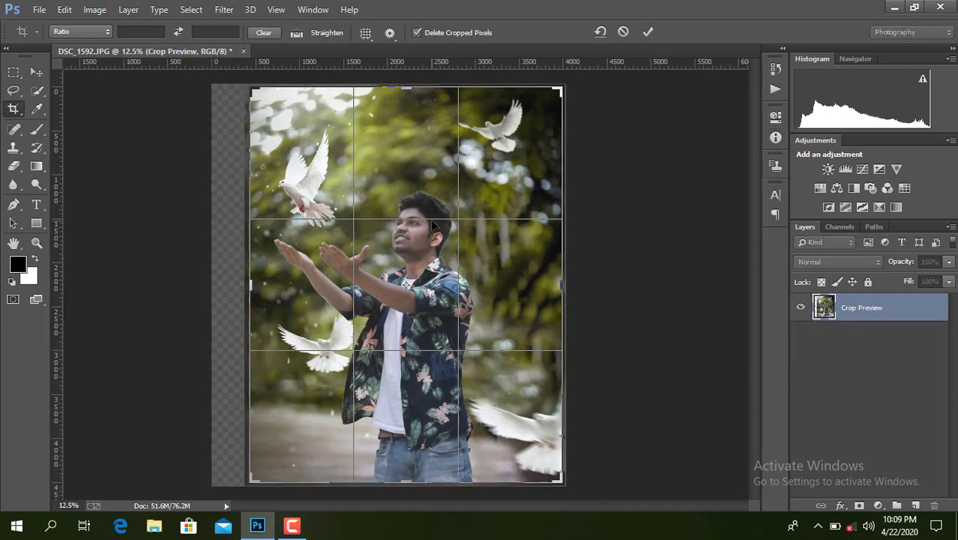
pyautogui.click(648, 32)
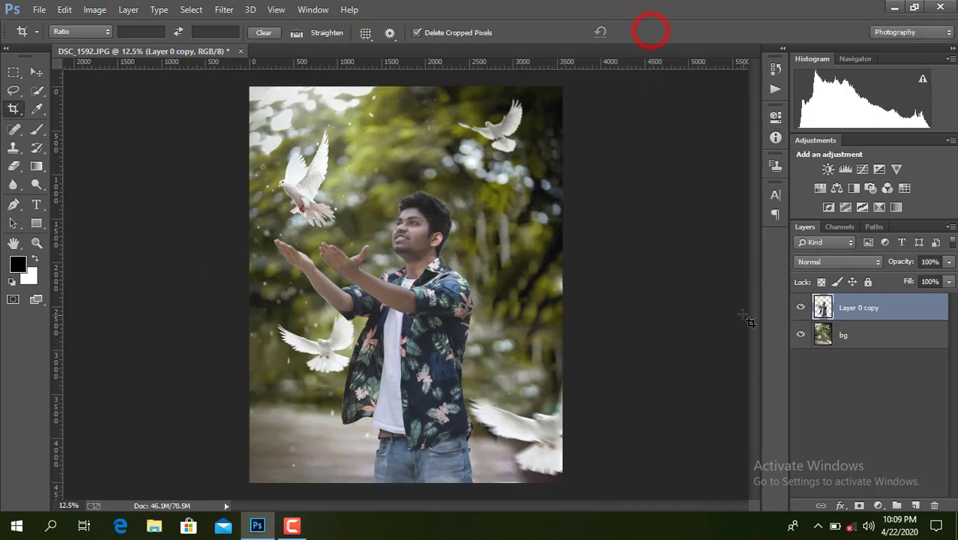
pyautogui.press('F8')
pyautogui.press('F8')
# Scale Layer 0 copy to about 107% and shift the man slightly right
pyautogui.click(36, 71)
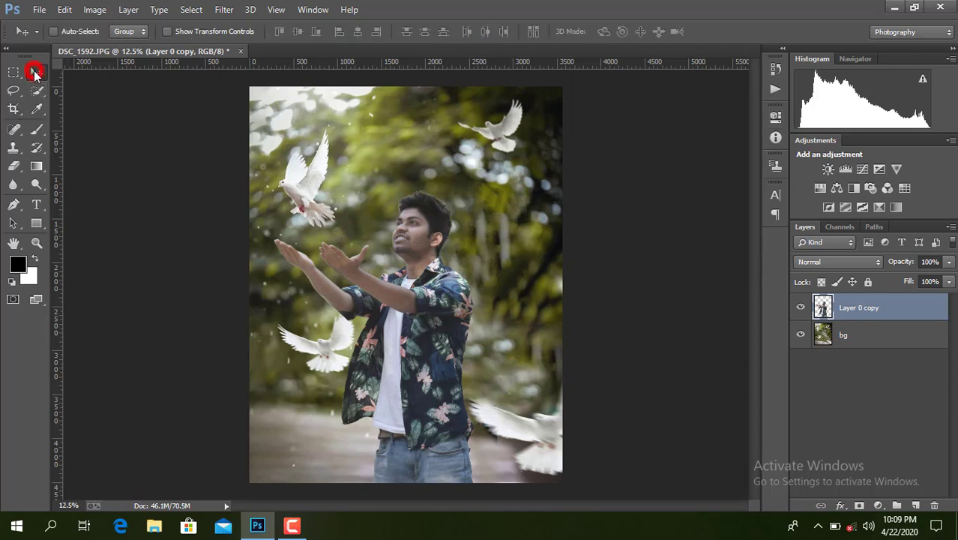
pyautogui.moveTo(411, 370); pyautogui.dragTo(431, 361)
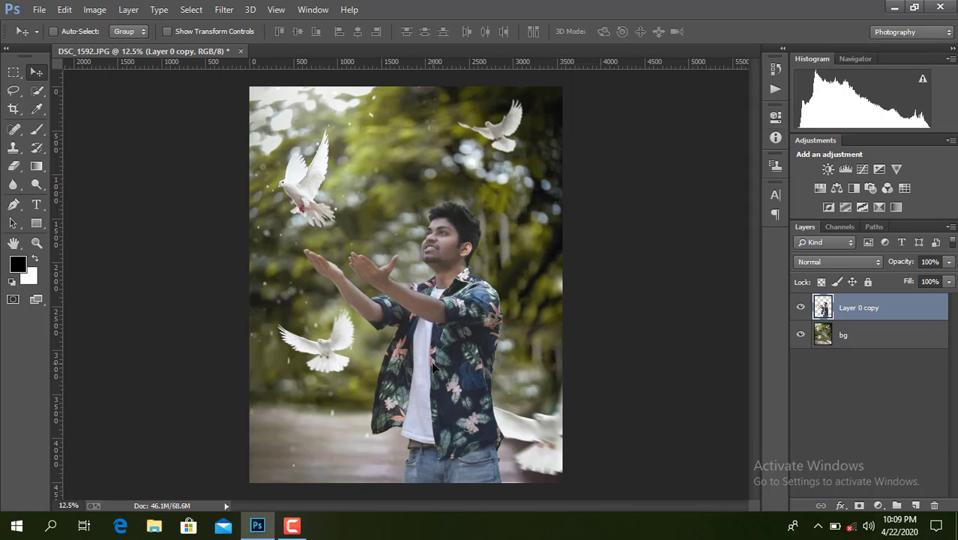
pyautogui.hotkey('ctrl', 't')
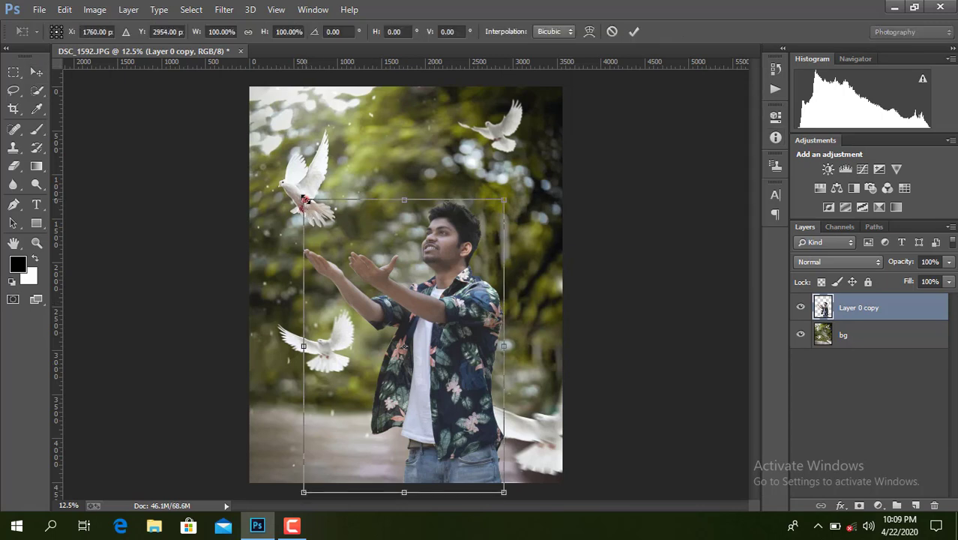
pyautogui.moveTo(303, 200); pyautogui.dragTo(293, 186)
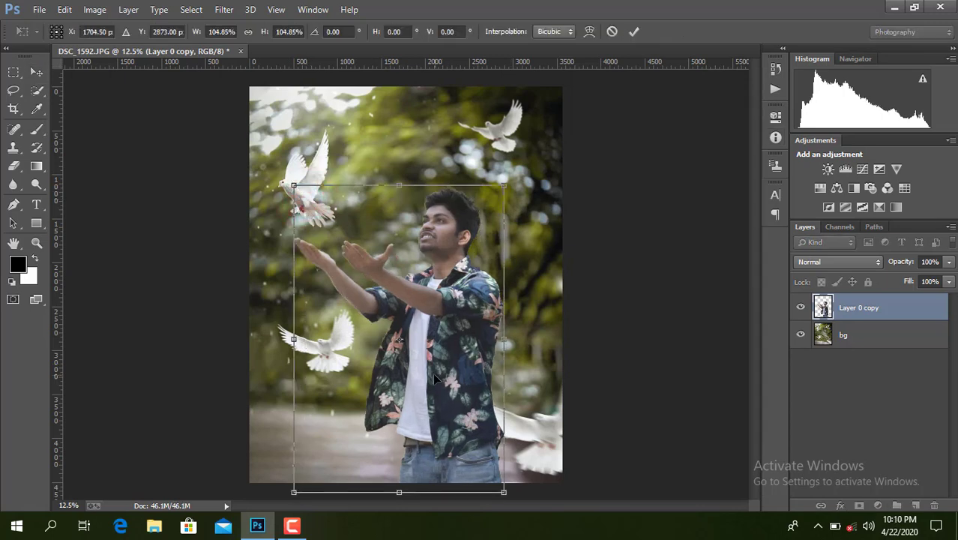
pyautogui.moveTo(502, 494); pyautogui.dragTo(508, 499)
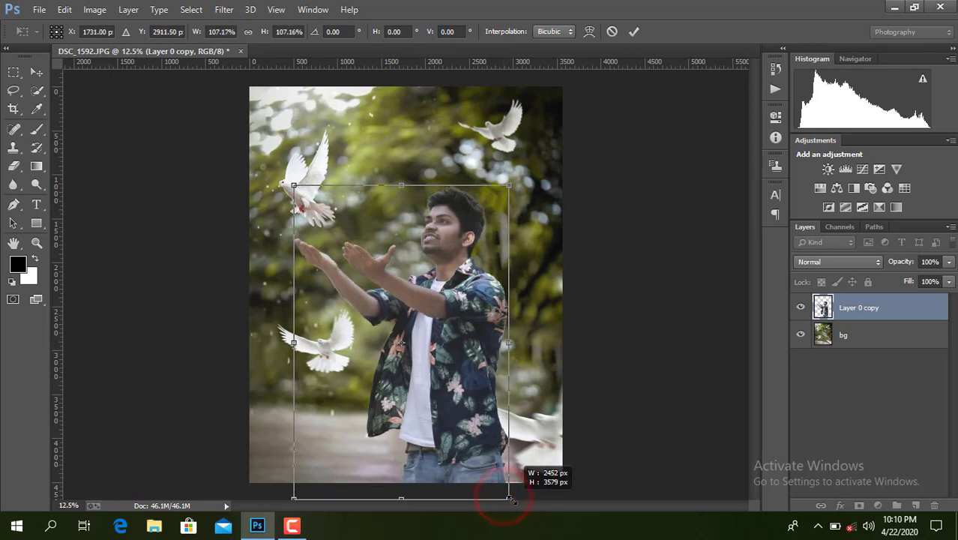
pyautogui.moveTo(452, 400); pyautogui.dragTo(470, 401)
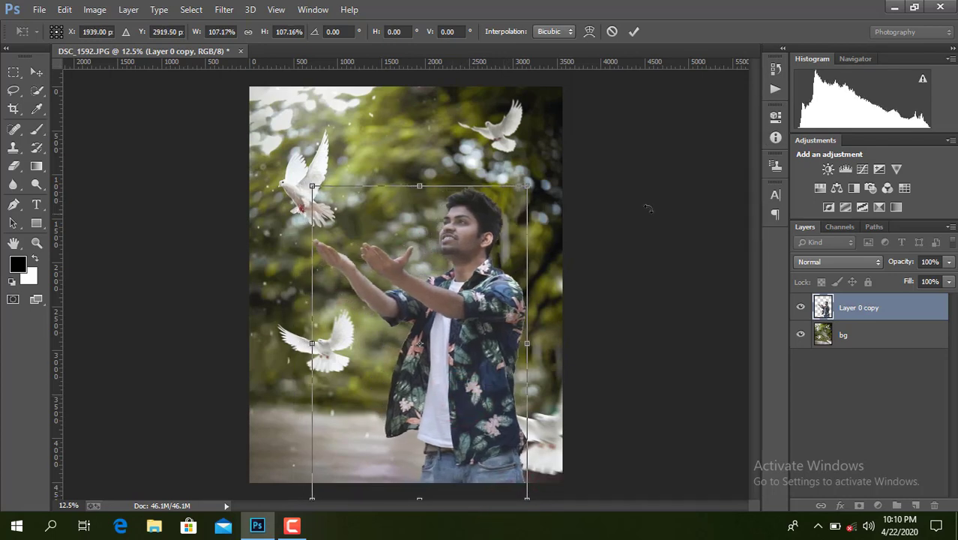
pyautogui.click(633, 31)
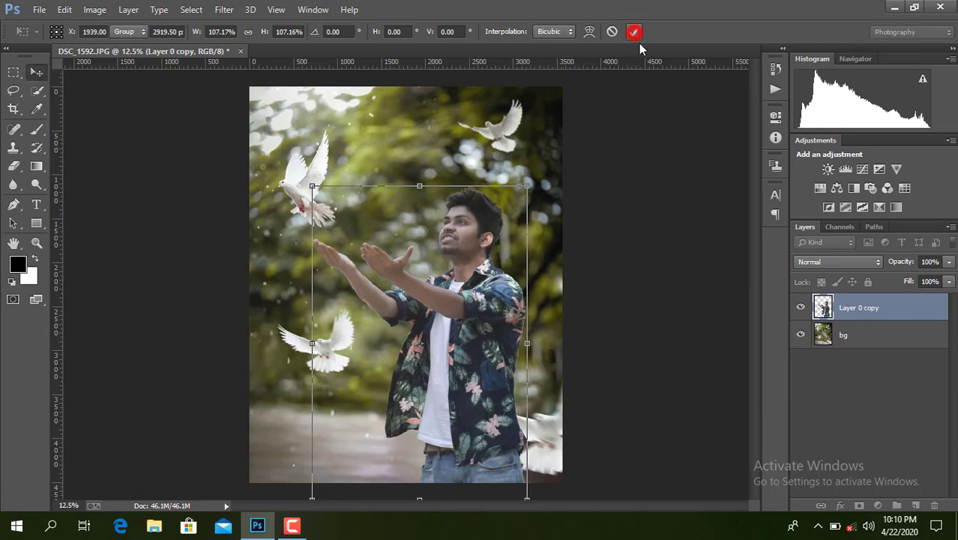
# Quick-select the bottom-right dove on bg and copy it onto a new Layer 1
pyautogui.click(865, 334)
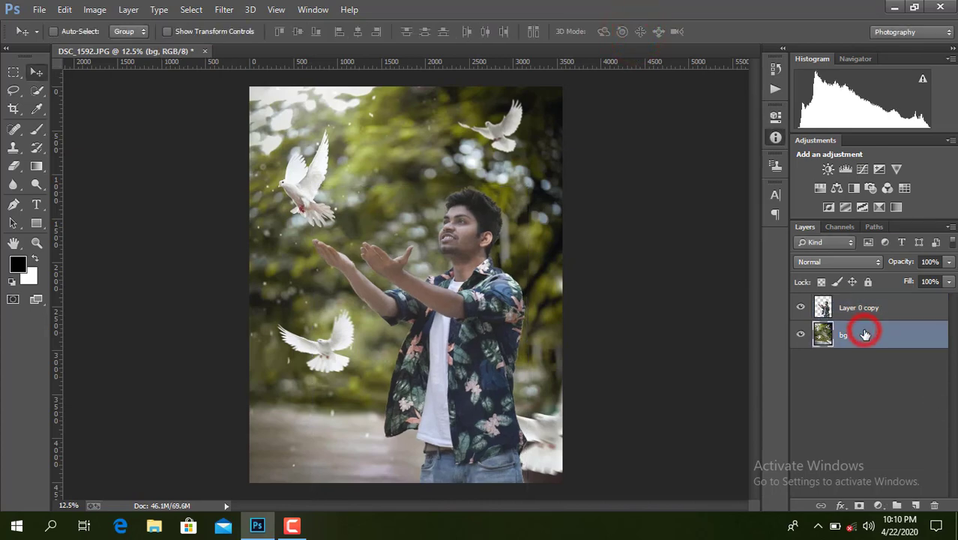
pyautogui.click(801, 307)
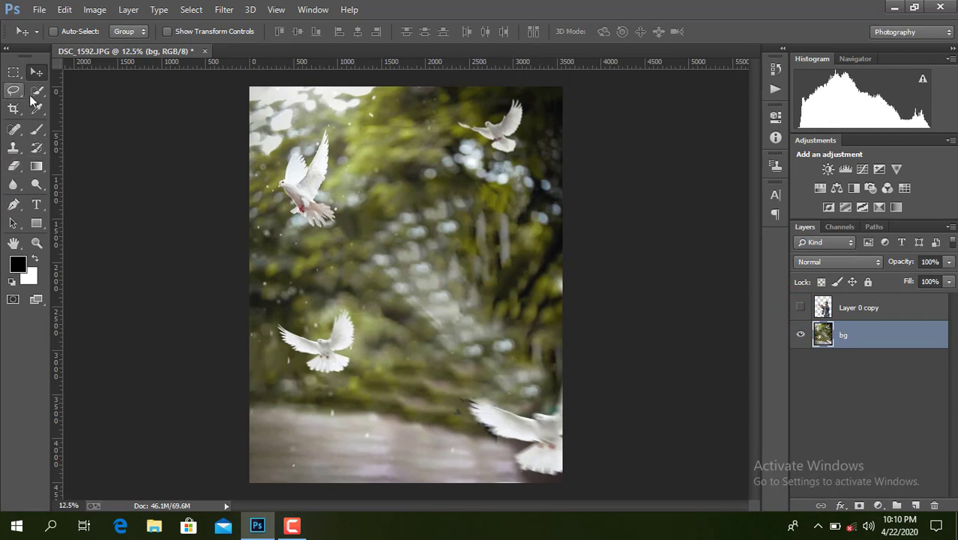
pyautogui.click(38, 90)
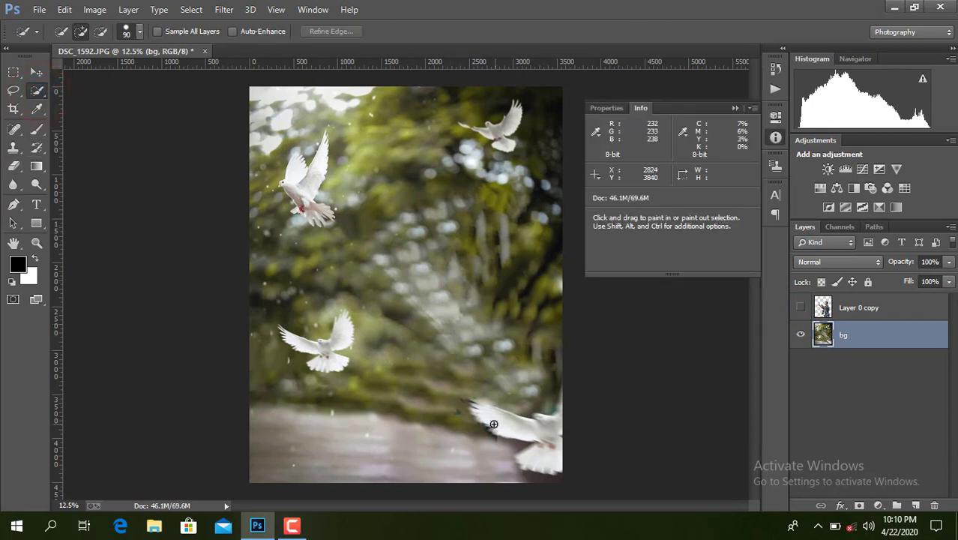
pyautogui.moveTo(478, 410)
pyautogui.mouseDown()
pyautogui.moveTo(560, 418)
pyautogui.moveTo(548, 455)
pyautogui.mouseUp()
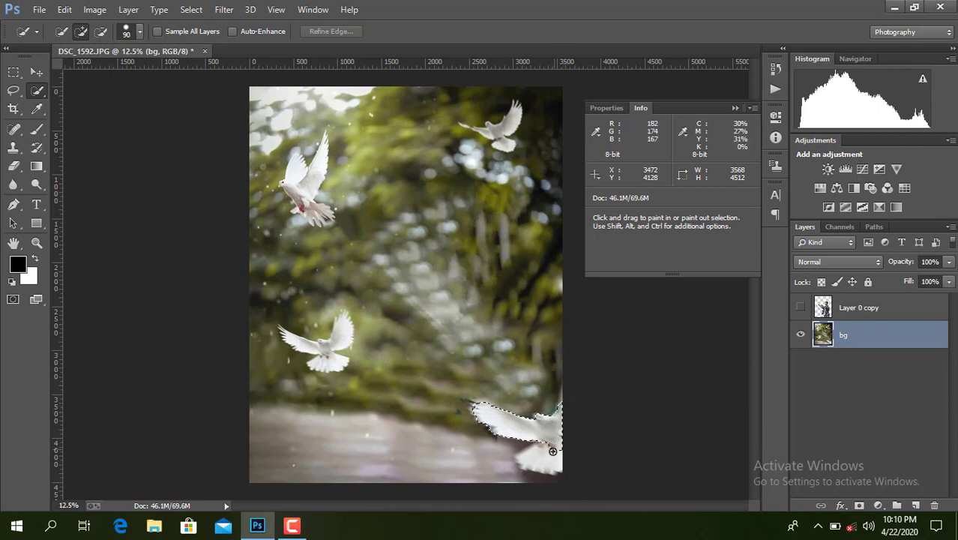
pyautogui.click(474, 412)
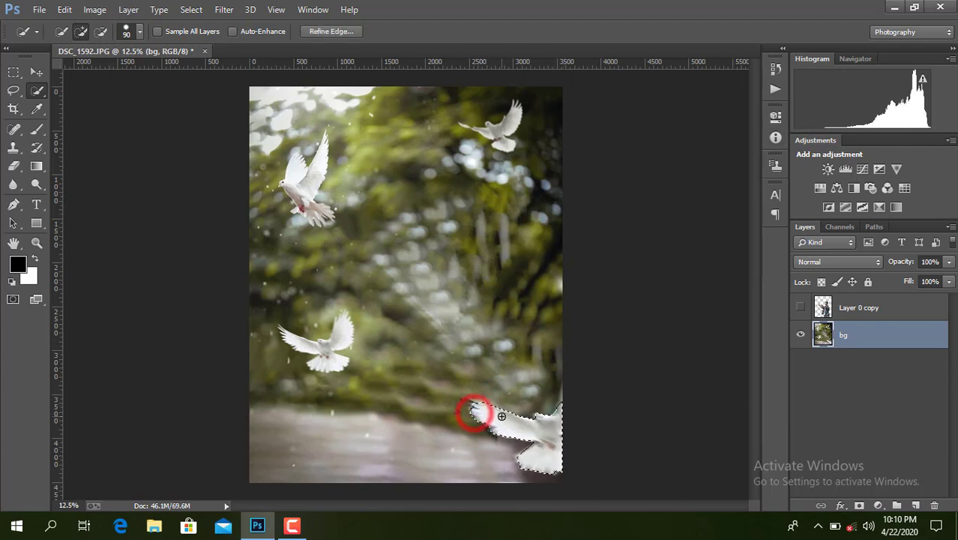
pyautogui.rightClick(503, 414)
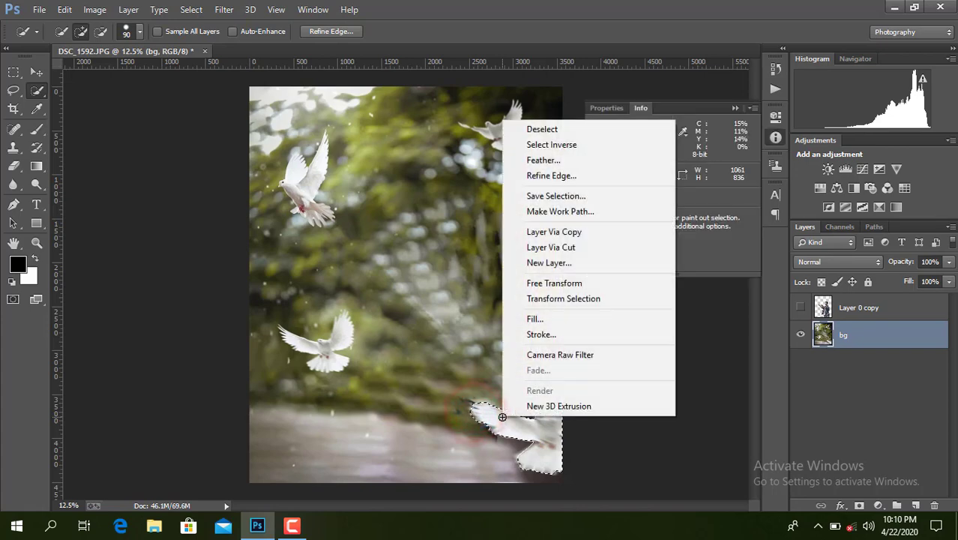
pyautogui.click(575, 234)
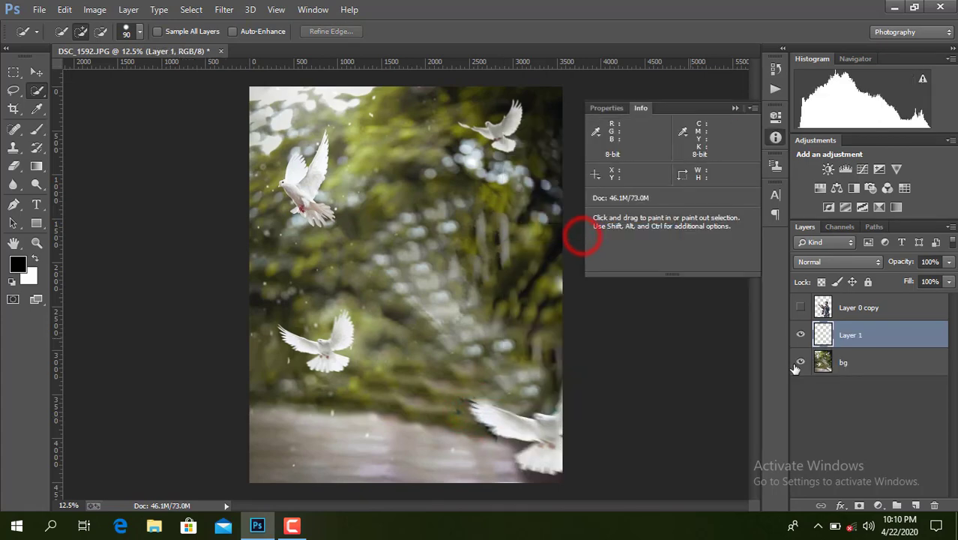
pyautogui.click(800, 308)
# Move the man's layer beneath the dove copy, reselect Layer 0 copy, and open Camera Raw Filter
pyautogui.moveTo(862, 307)
pyautogui.mouseDown()
pyautogui.moveTo(874, 330)
pyautogui.moveTo(857, 376)
pyautogui.mouseUp()
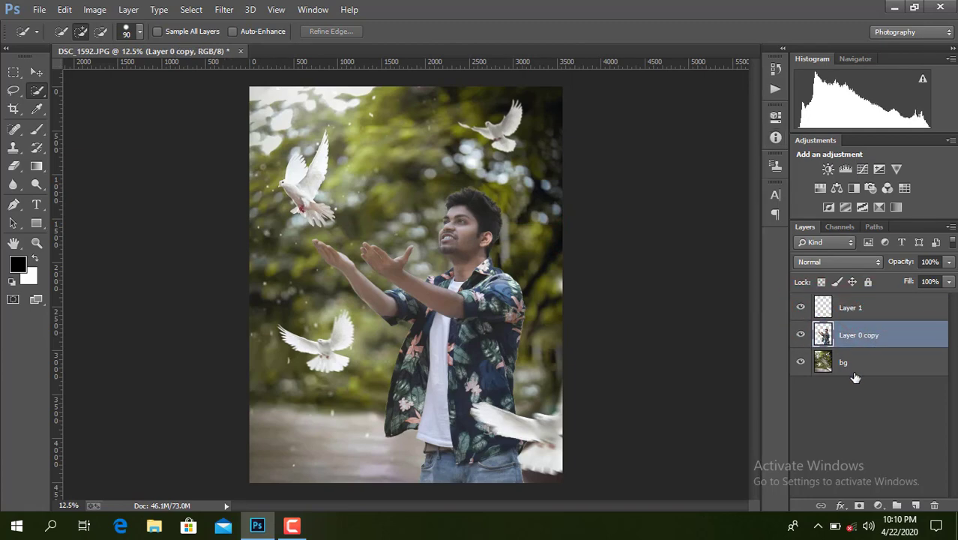
pyautogui.click(856, 366)
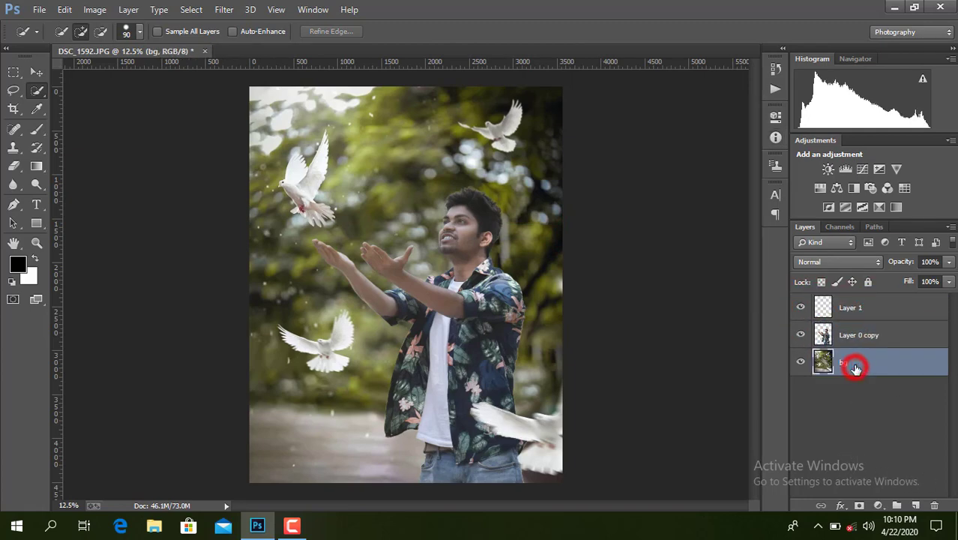
pyautogui.click(856, 334)
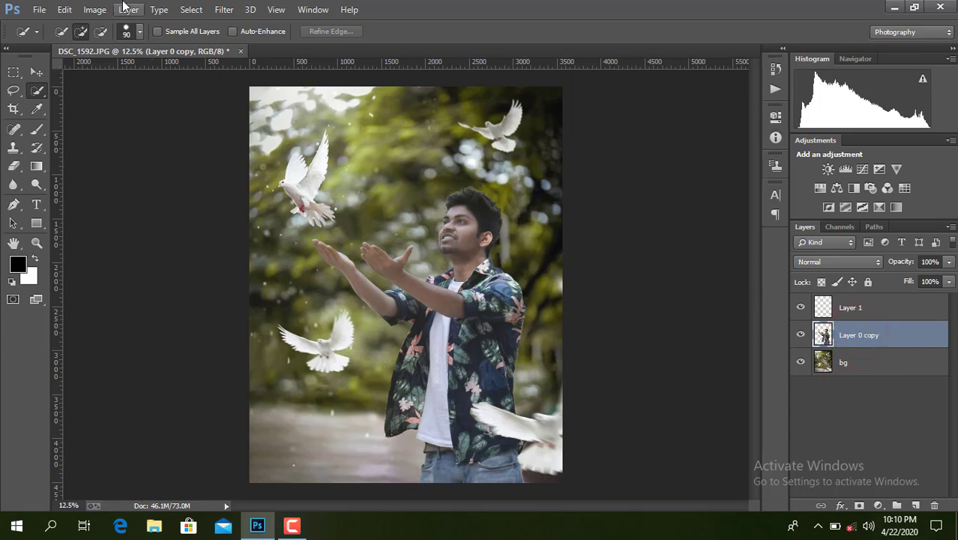
pyautogui.click(225, 9)
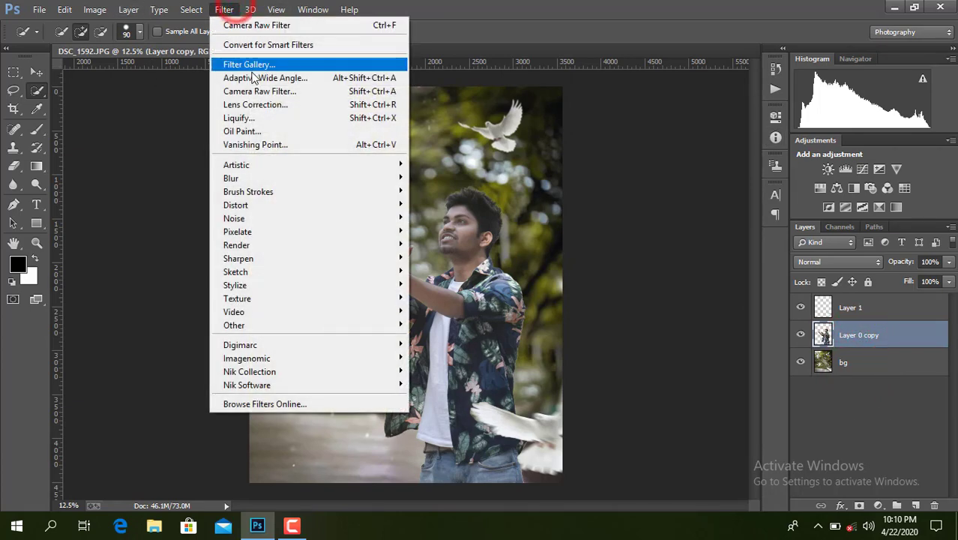
pyautogui.click(252, 91)
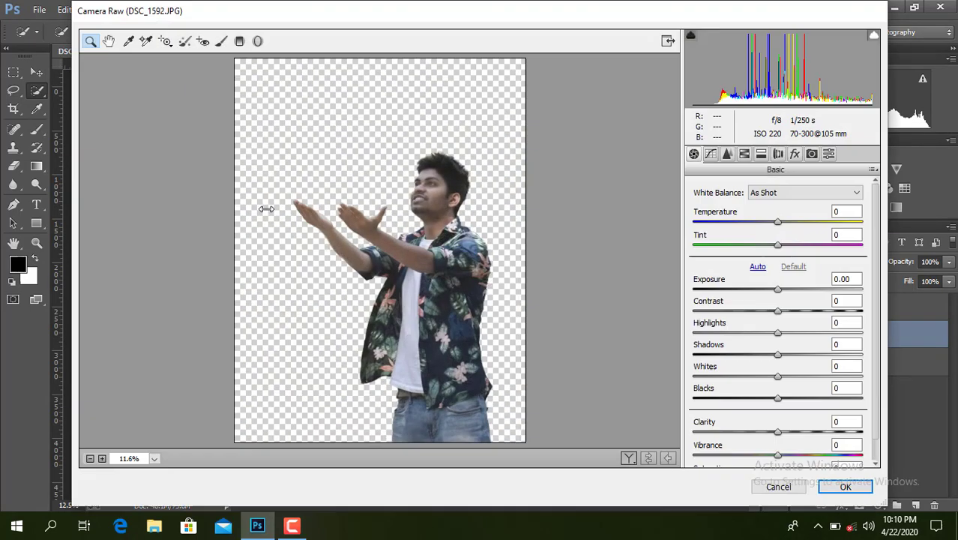
# In Before/After view, set Vibrance +18, Clarity +29, Blacks +72, Whites +33, Shadows +46, Highlights +41
pyautogui.click(628, 458)
pyautogui.click(780, 455)
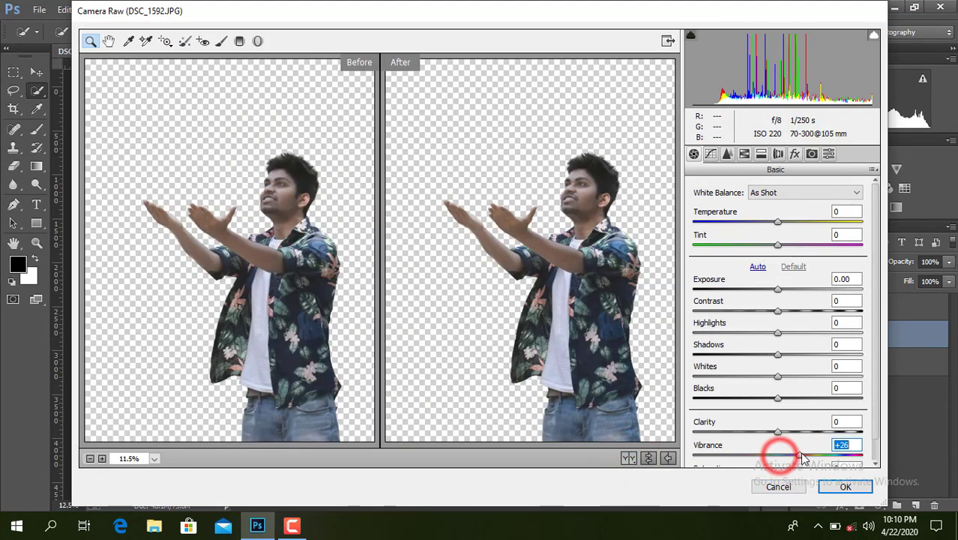
pyautogui.moveTo(780, 458)
pyautogui.mouseDown()
pyautogui.moveTo(792, 455)
pyautogui.moveTo(802, 433)
pyautogui.mouseUp()
pyautogui.moveTo(776, 398); pyautogui.dragTo(839, 400)
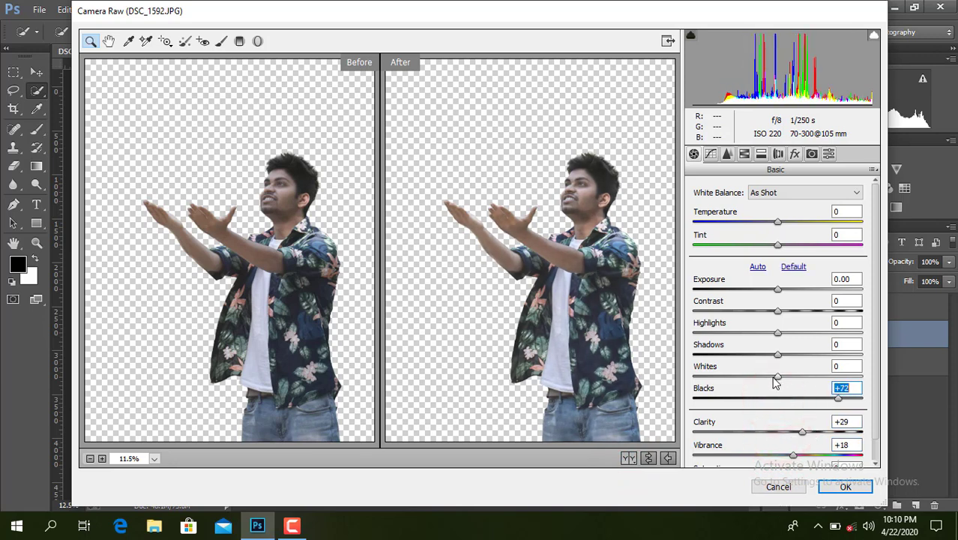
pyautogui.moveTo(780, 381); pyautogui.dragTo(809, 383)
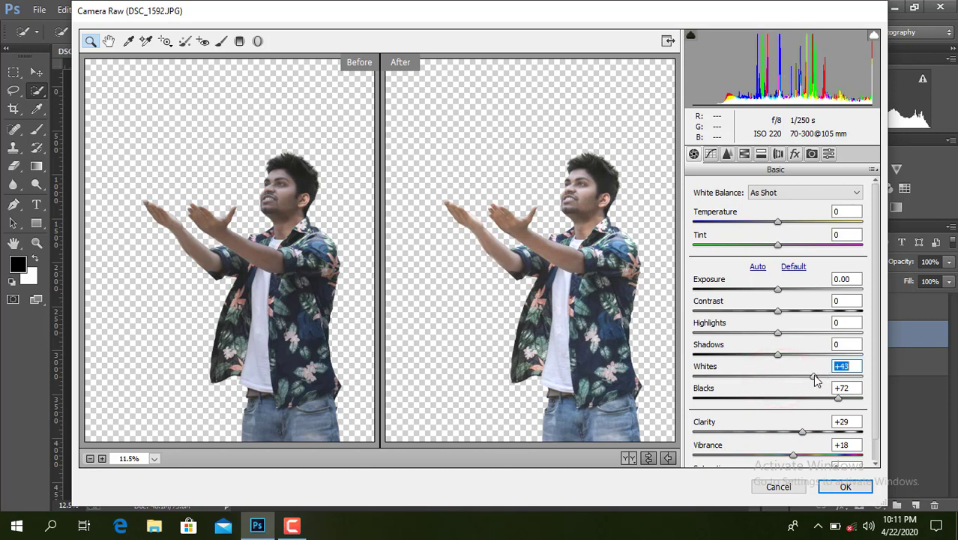
pyautogui.moveTo(778, 356); pyautogui.dragTo(816, 354)
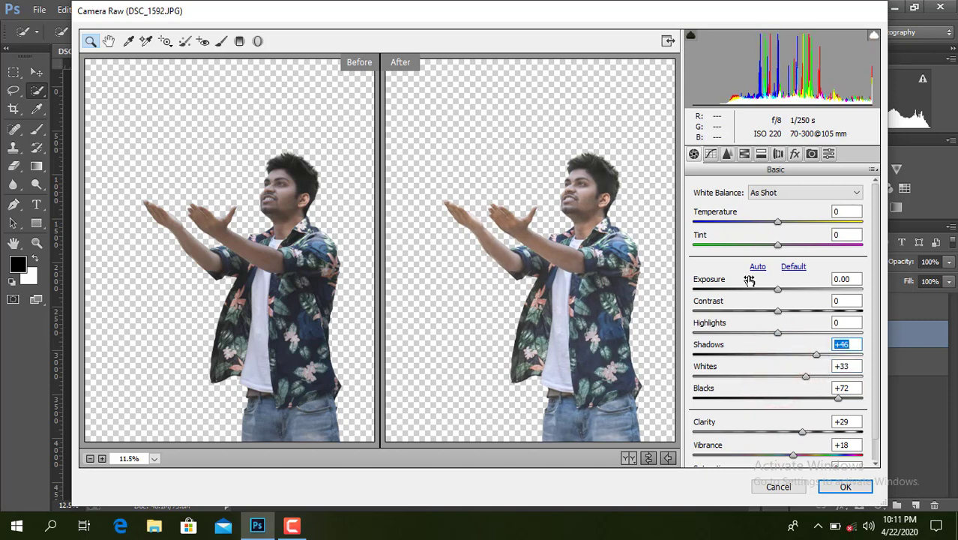
pyautogui.moveTo(776, 334); pyautogui.dragTo(810, 335)
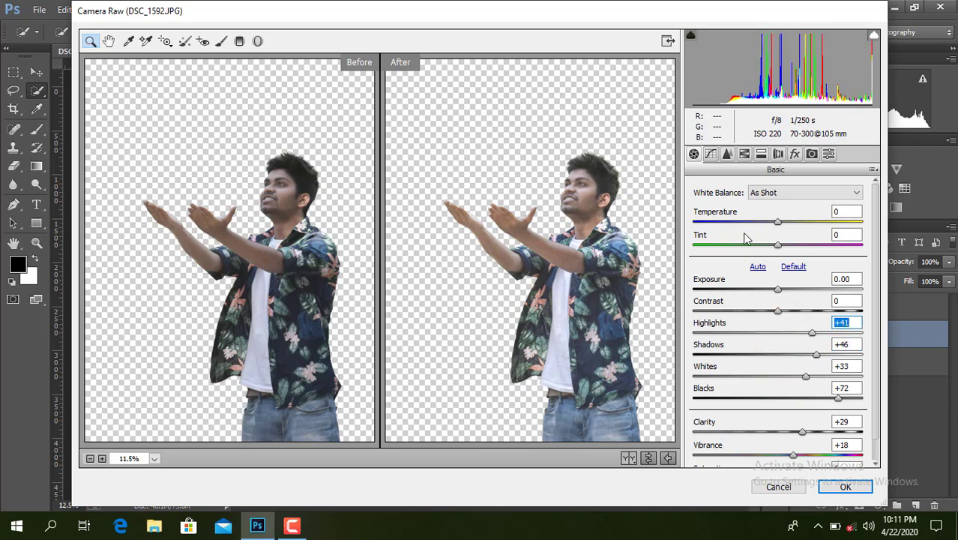
# Set Camera Raw luminance noise reduction to 46 with Luminance Detail 0
pyautogui.click(727, 154)
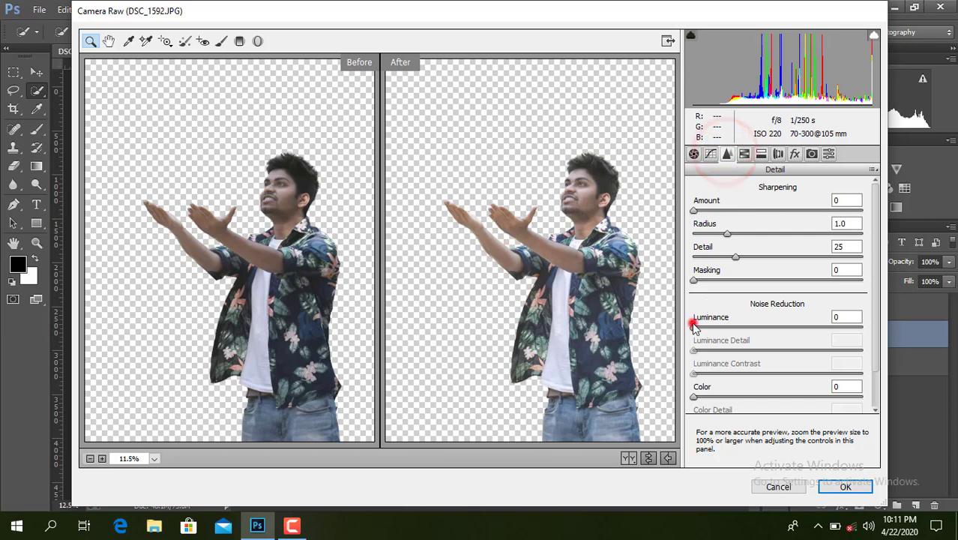
pyautogui.moveTo(694, 327); pyautogui.dragTo(772, 328)
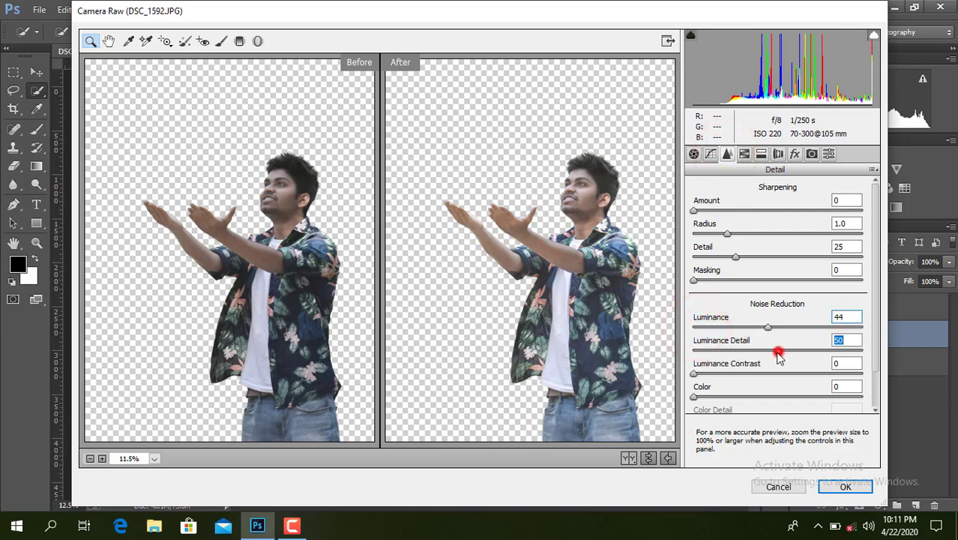
pyautogui.doubleClick(778, 350)
pyautogui.click(772, 328)
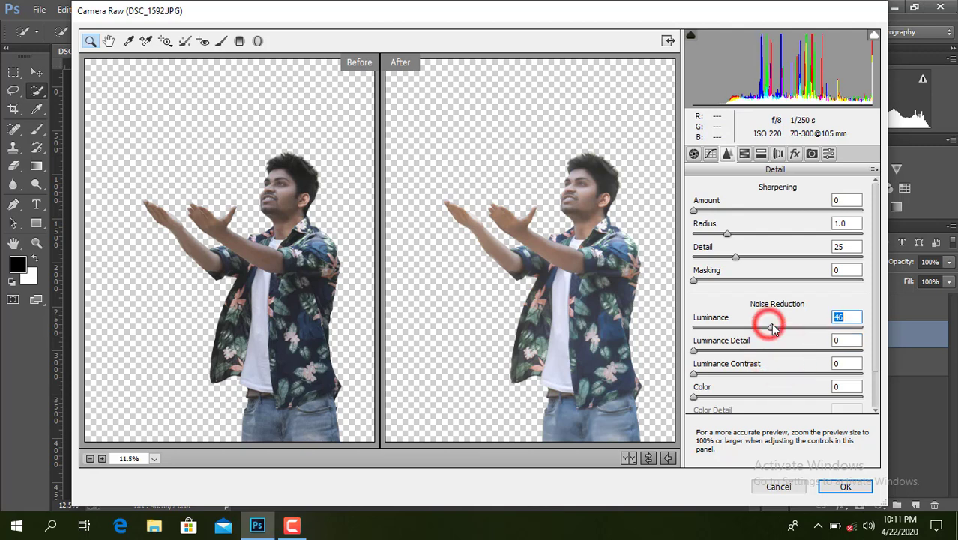
# Set Blues saturation +44, Oranges saturation -14 and Oranges luminance +56, then apply the filter
pyautogui.click(744, 154)
pyautogui.click(720, 211)
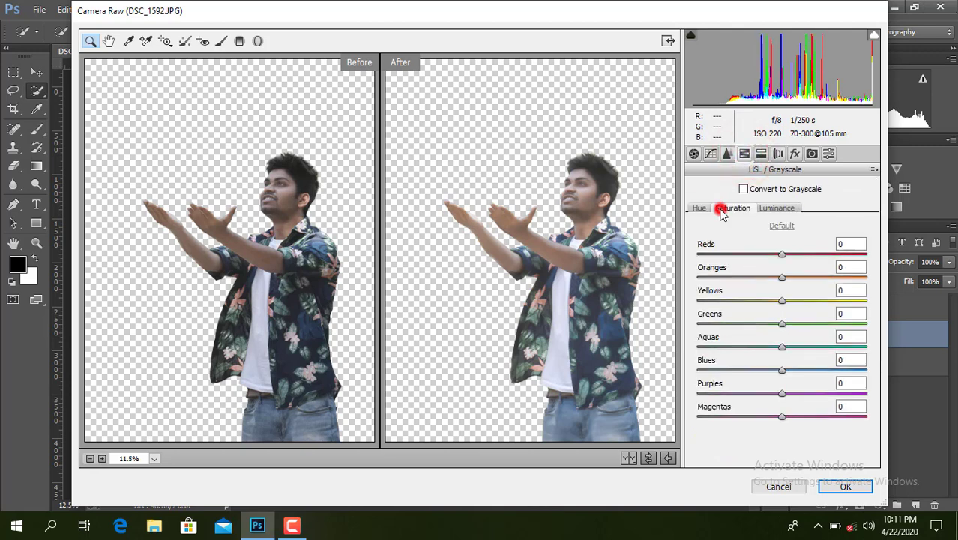
pyautogui.moveTo(781, 369); pyautogui.dragTo(820, 377)
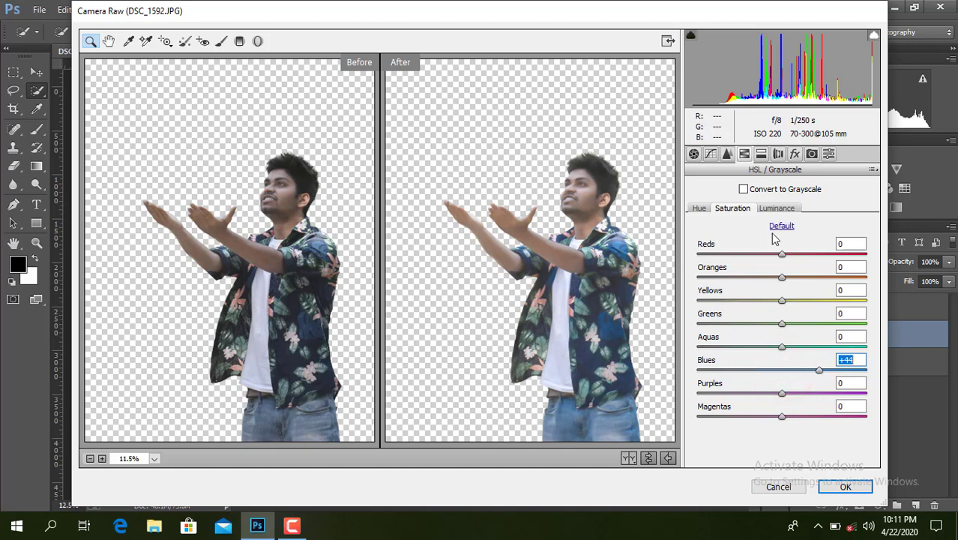
pyautogui.moveTo(781, 277); pyautogui.dragTo(770, 277)
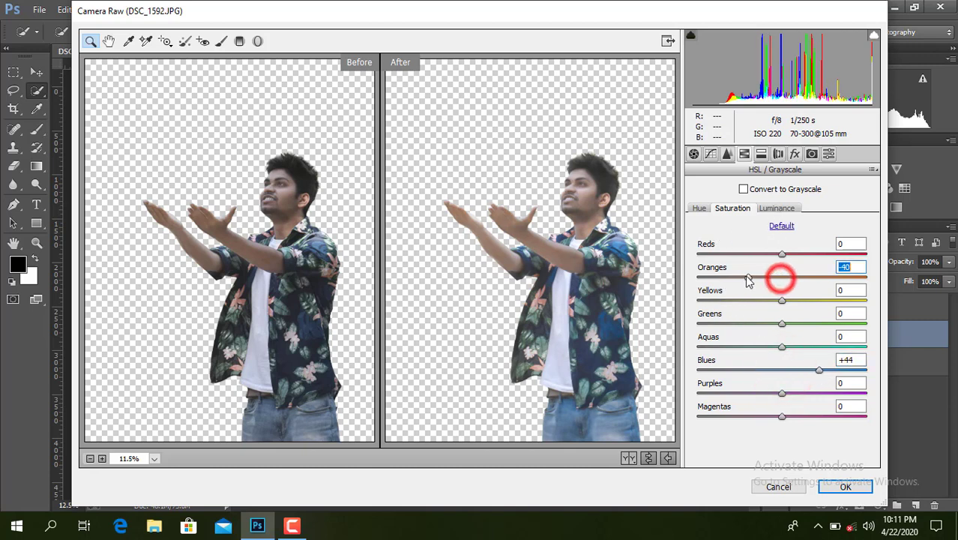
pyautogui.click(776, 209)
pyautogui.moveTo(782, 277); pyautogui.dragTo(826, 278)
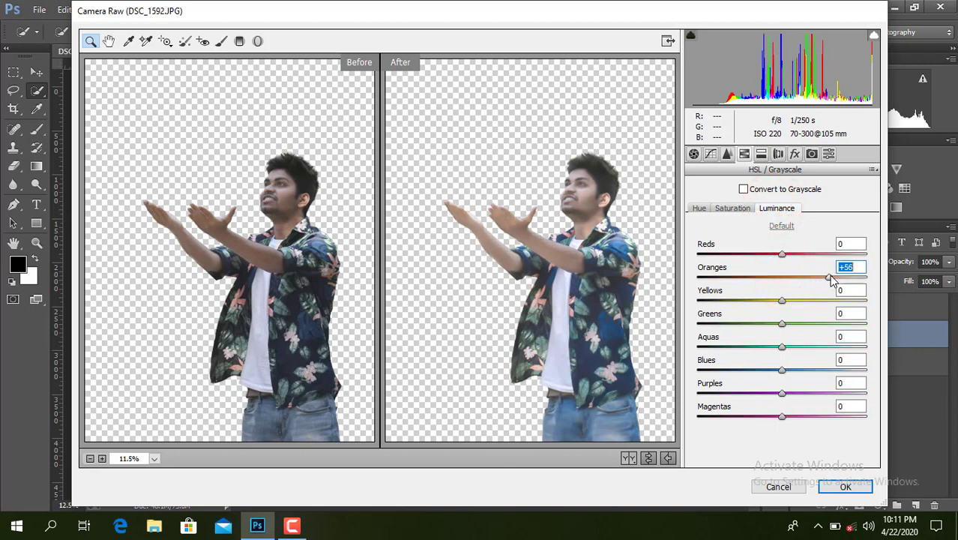
pyautogui.click(844, 485)
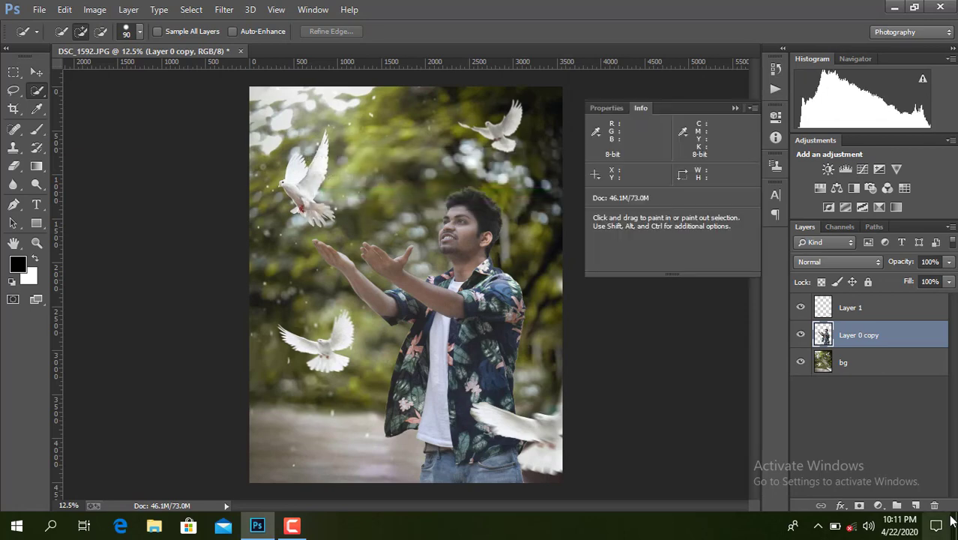
# Merge all visible layers into the bg layer and open the Camera Raw Filter on it
pyautogui.click(861, 364)
pyautogui.rightClick(861, 364)
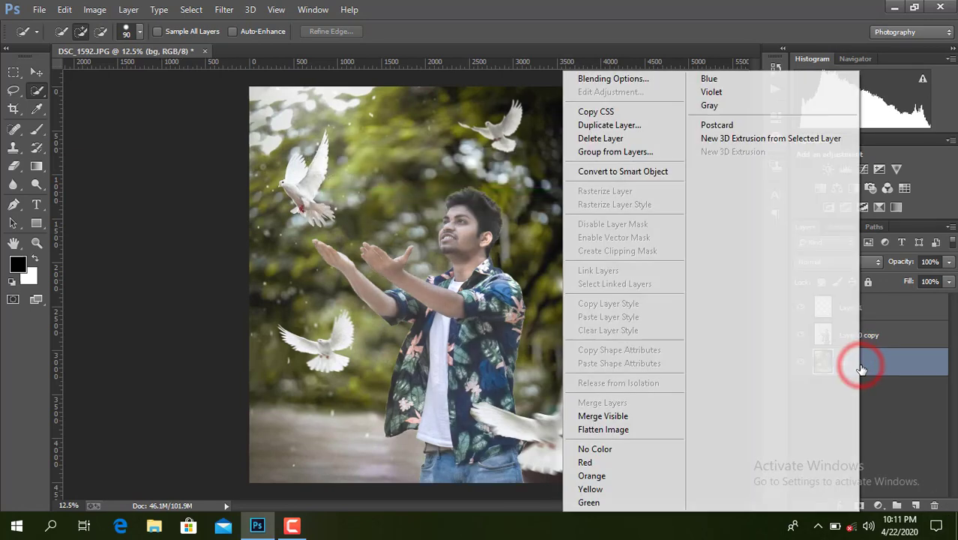
pyautogui.click(624, 413)
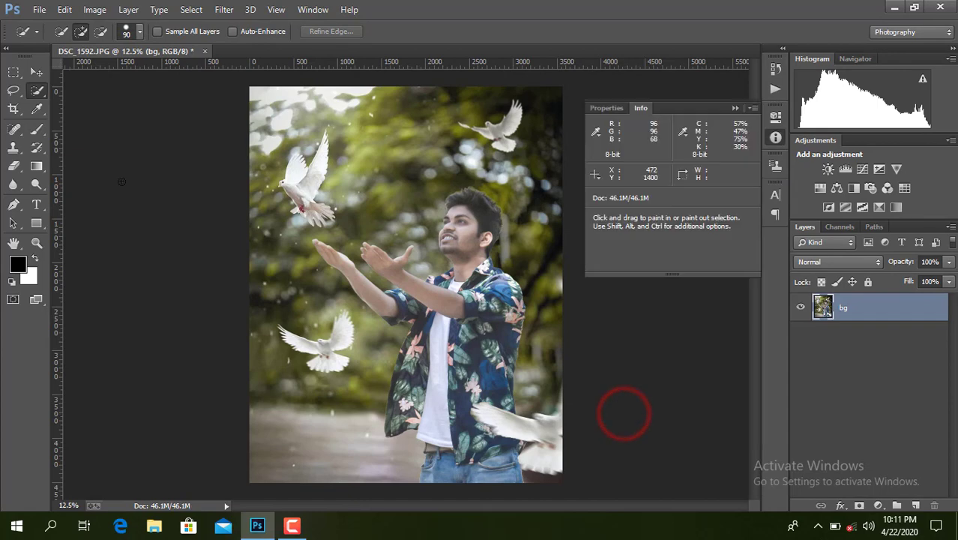
pyautogui.click(224, 9)
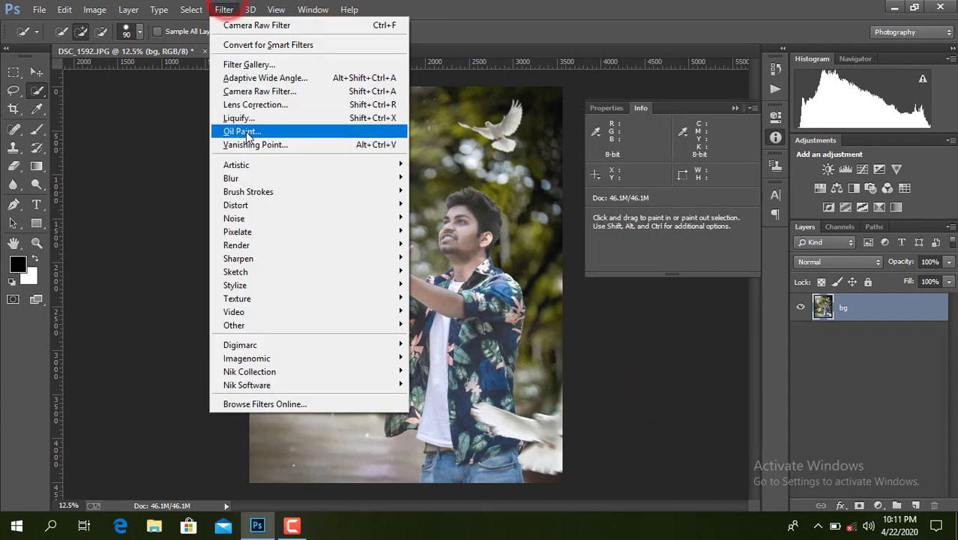
pyautogui.click(259, 92)
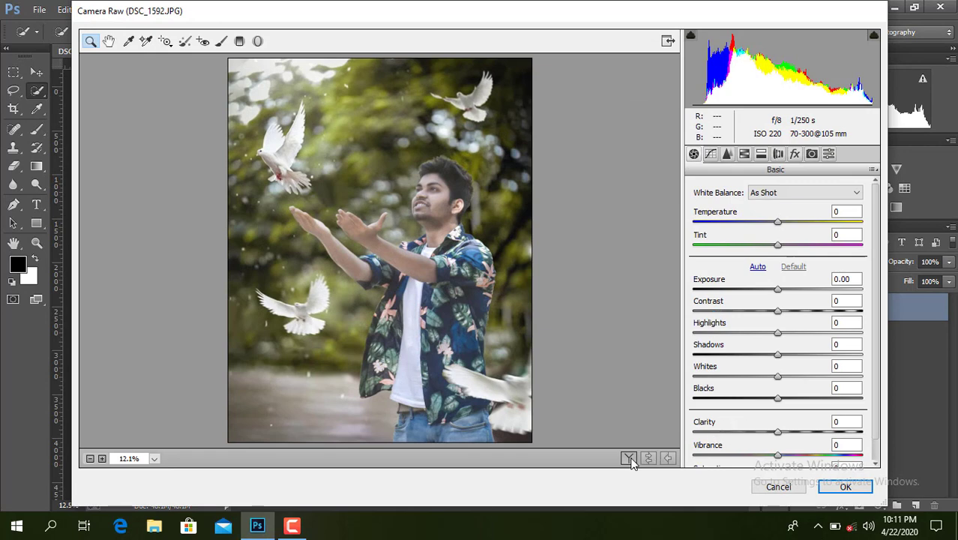
# Set Vibrance +18, Clarity +34, Blacks -27, Shadows +34, Whites +23, Contrast -9, Highlights +28
pyautogui.click(628, 458)
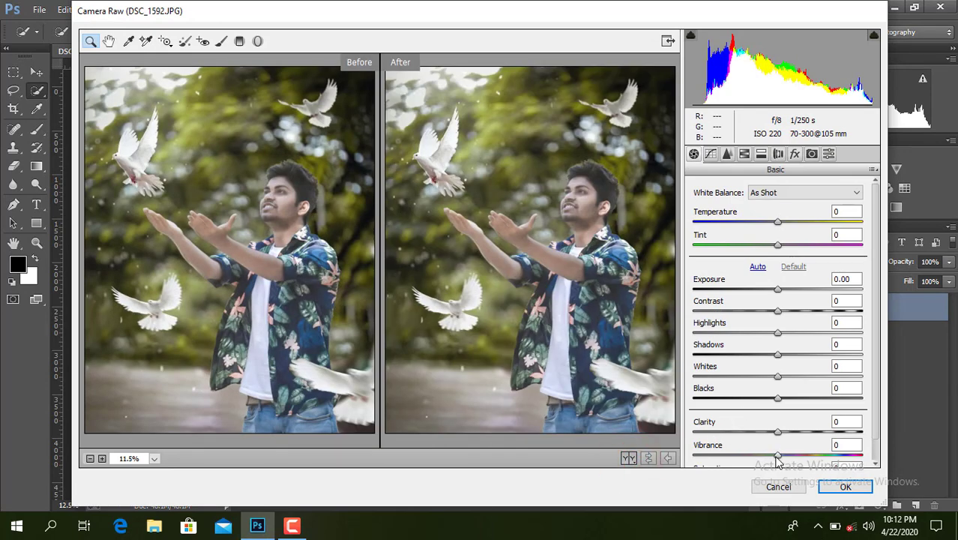
pyautogui.moveTo(777, 455)
pyautogui.mouseDown()
pyautogui.moveTo(799, 455)
pyautogui.moveTo(806, 433)
pyautogui.mouseUp()
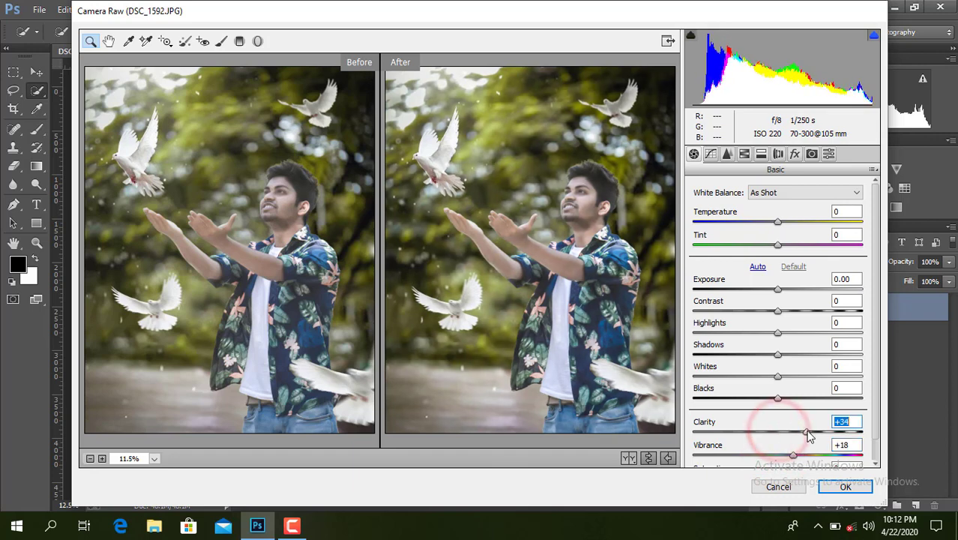
pyautogui.moveTo(777, 398); pyautogui.dragTo(744, 399)
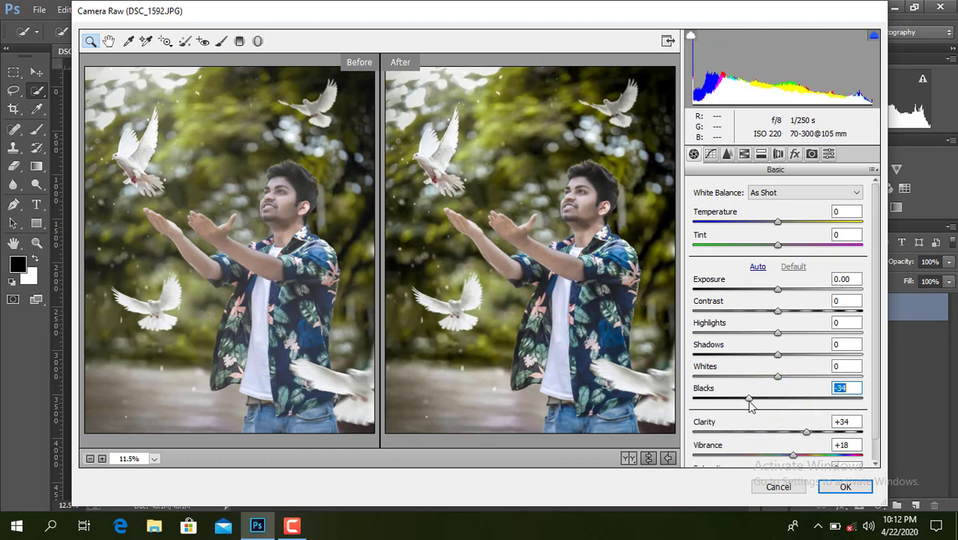
pyautogui.moveTo(750, 405)
pyautogui.mouseDown()
pyautogui.moveTo(799, 405)
pyautogui.moveTo(756, 403)
pyautogui.moveTo(803, 378)
pyautogui.moveTo(806, 353)
pyautogui.moveTo(771, 337)
pyautogui.moveTo(773, 313)
pyautogui.mouseUp()
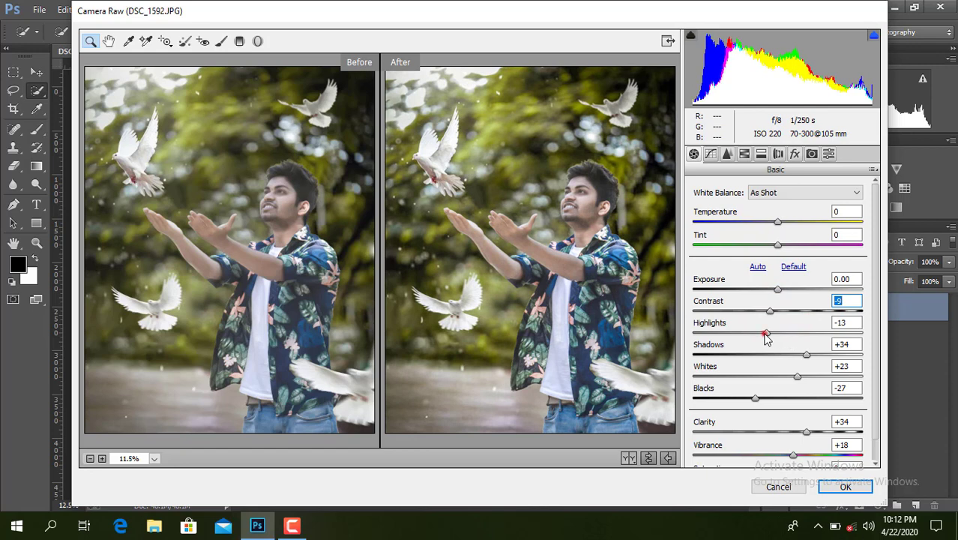
pyautogui.moveTo(765, 334); pyautogui.dragTo(802, 335)
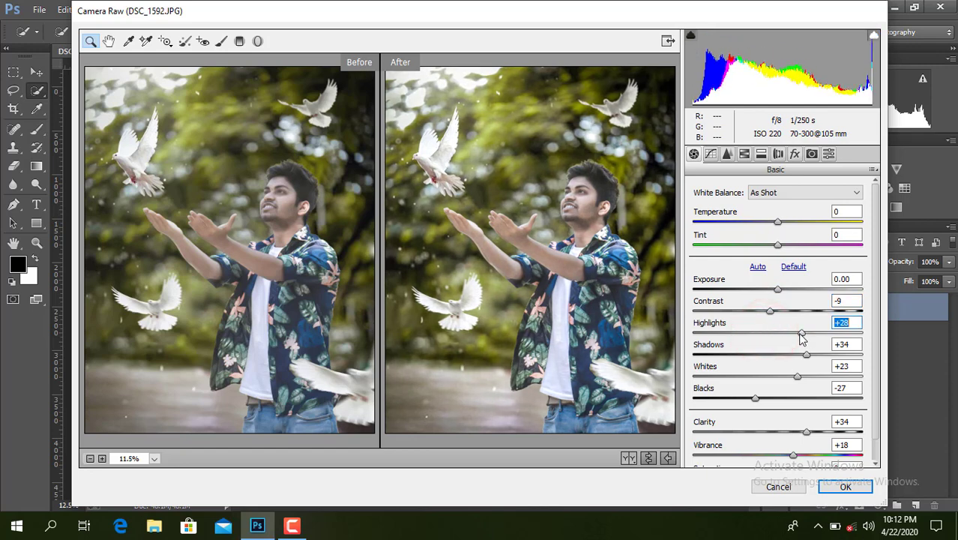
pyautogui.click(727, 154)
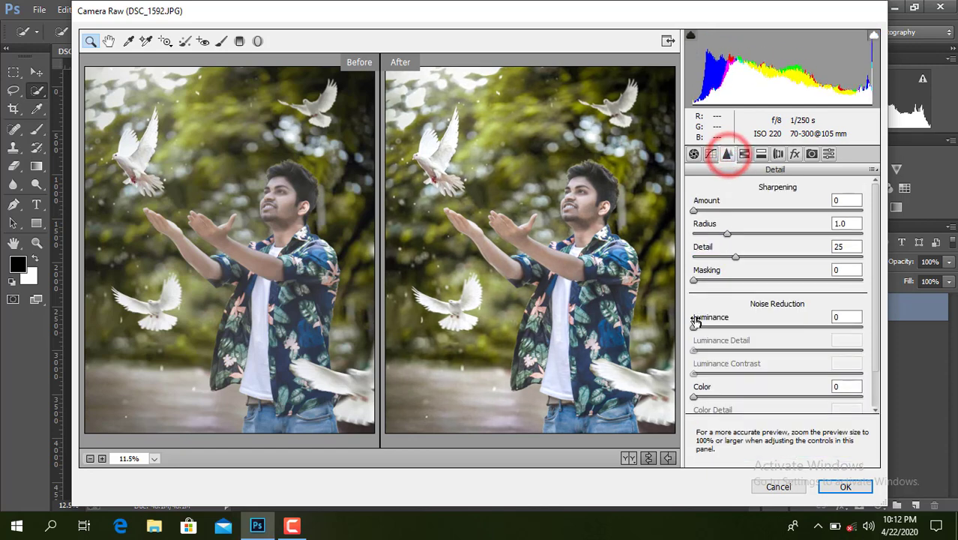
# Set luminance noise reduction to 100, boost Blues saturation, and desaturate the Greens and Yellows
pyautogui.moveTo(694, 327); pyautogui.dragTo(862, 328)
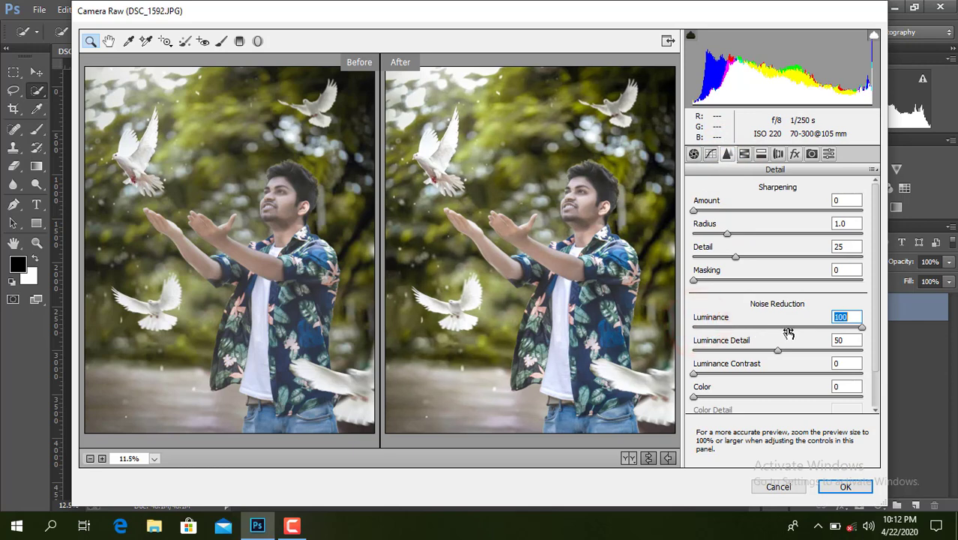
pyautogui.click(745, 154)
pyautogui.click(731, 208)
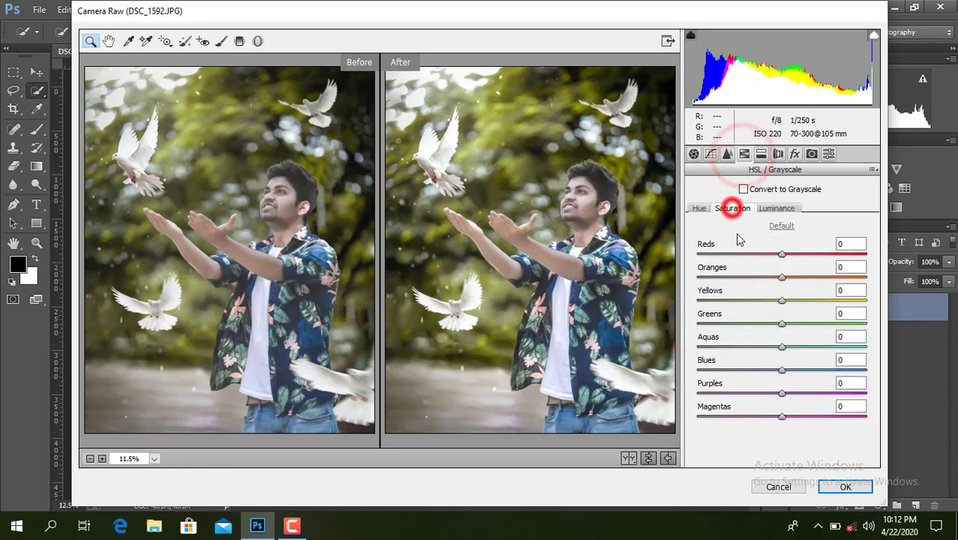
pyautogui.moveTo(782, 369); pyautogui.dragTo(841, 370)
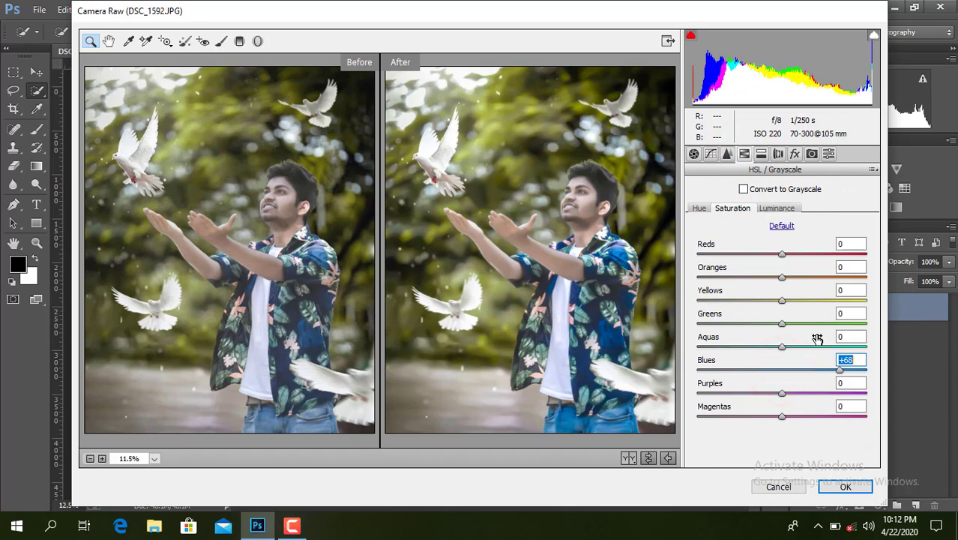
pyautogui.moveTo(808, 324)
pyautogui.mouseDown()
pyautogui.moveTo(751, 323)
pyautogui.moveTo(769, 324)
pyautogui.moveTo(762, 300)
pyautogui.mouseUp()
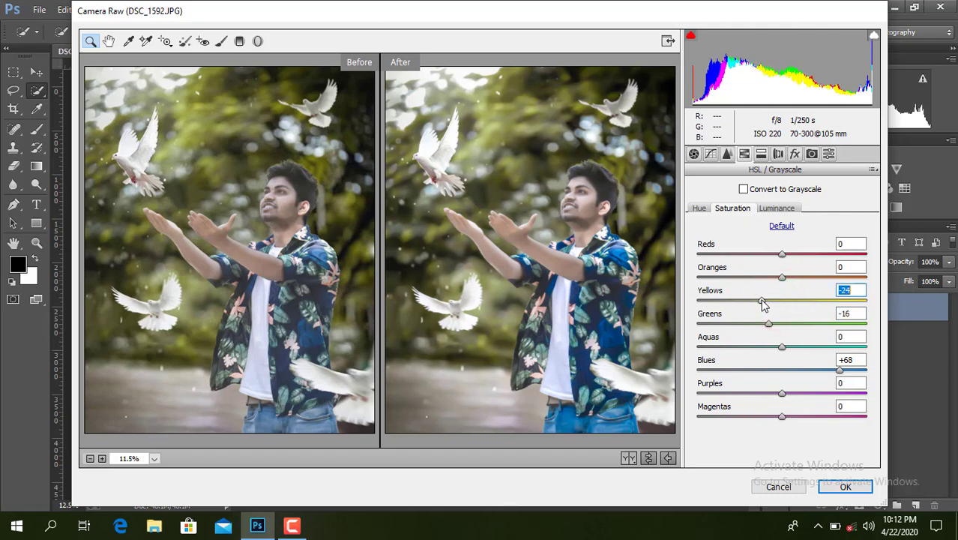
# Shift the Yellows hue toward green, Greens hue to +10 and Blues hue to +25
pyautogui.click(699, 208)
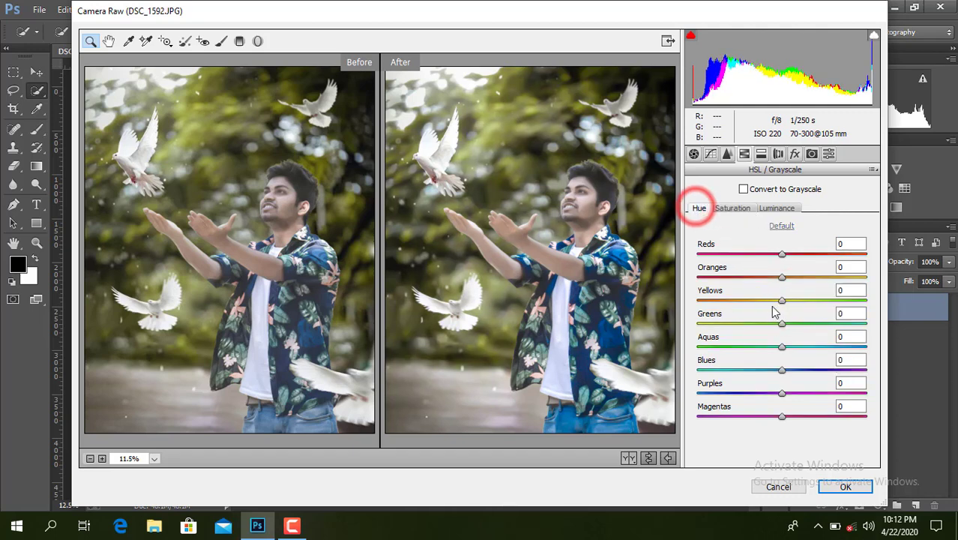
pyautogui.moveTo(781, 300); pyautogui.dragTo(836, 300)
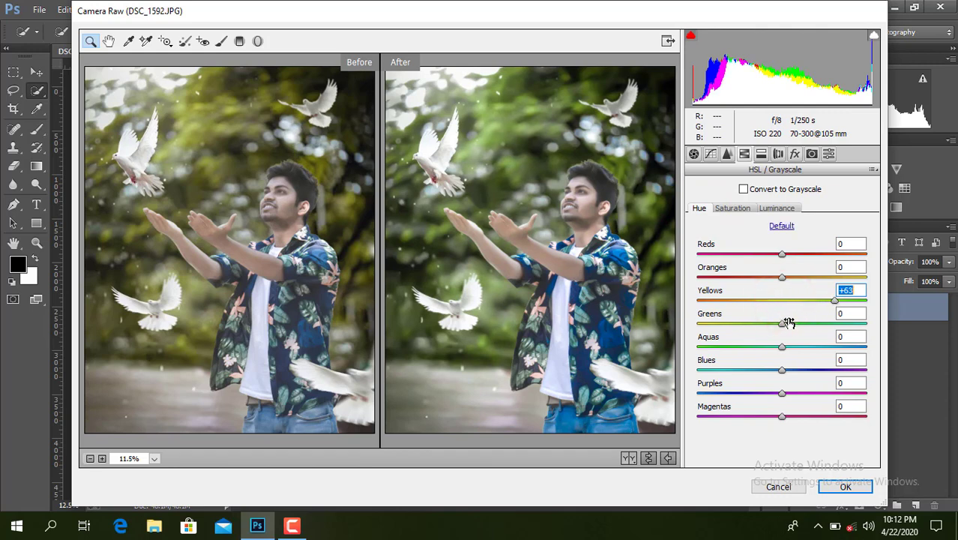
pyautogui.moveTo(784, 331); pyautogui.dragTo(792, 337)
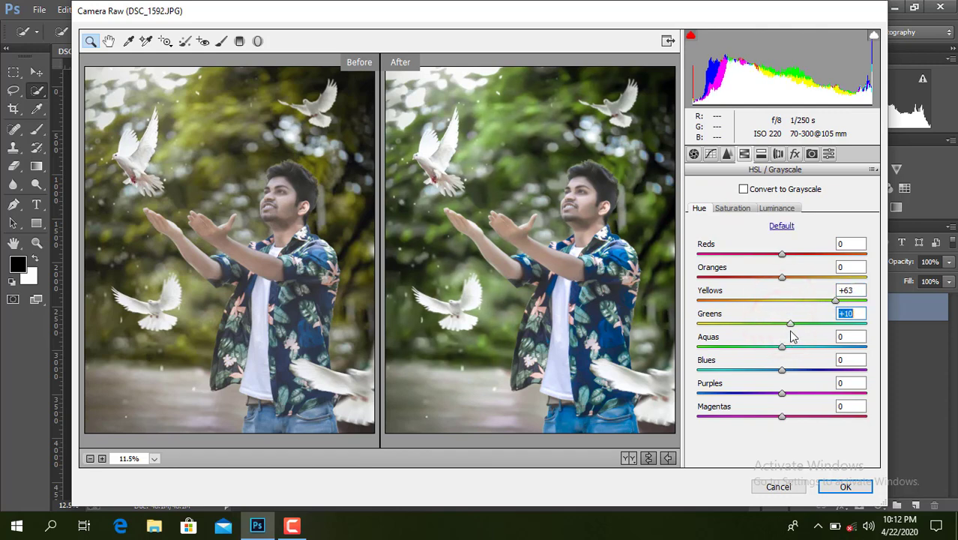
pyautogui.moveTo(779, 371); pyautogui.dragTo(798, 371)
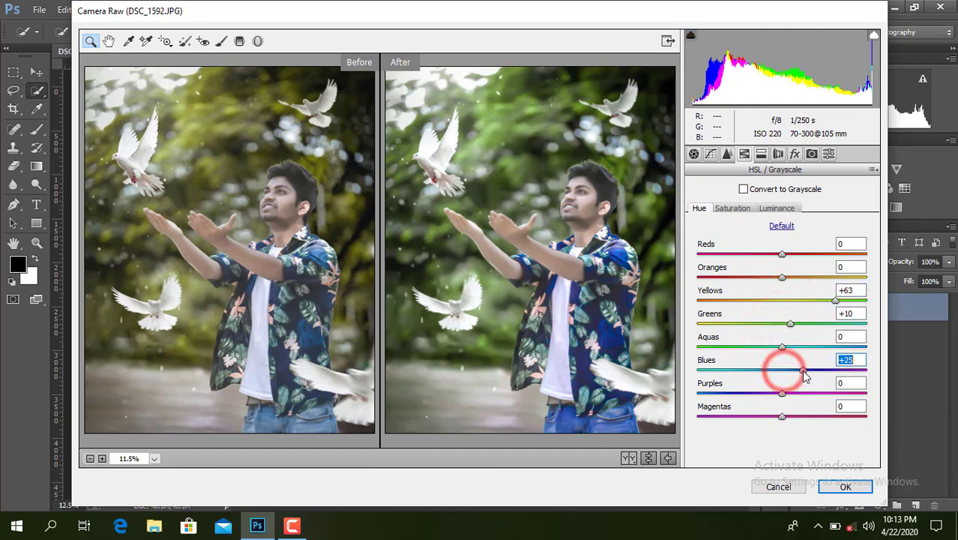
# Set luminance Blues -22, Greens +14, Oranges +8, add a -21 vignette, and apply the grade
pyautogui.click(787, 208)
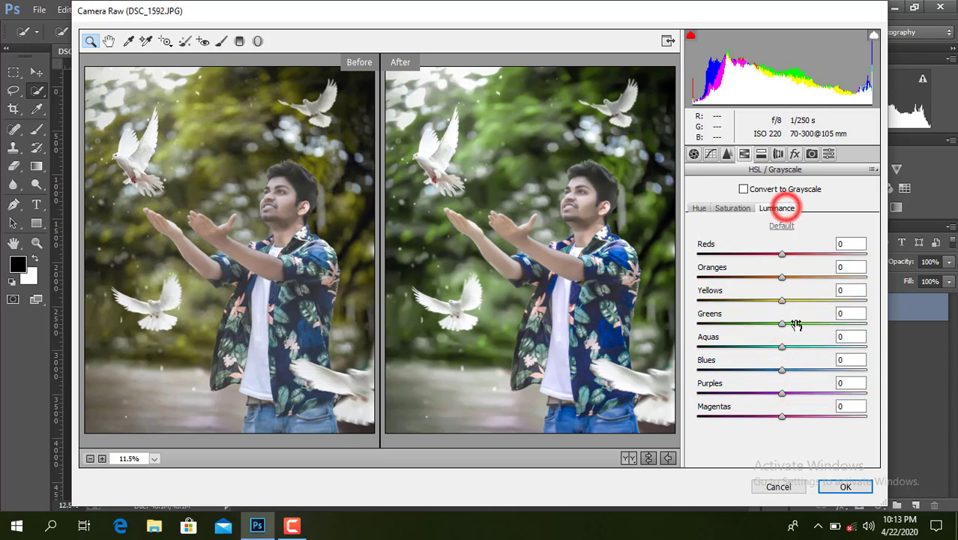
pyautogui.moveTo(782, 369); pyautogui.dragTo(765, 370)
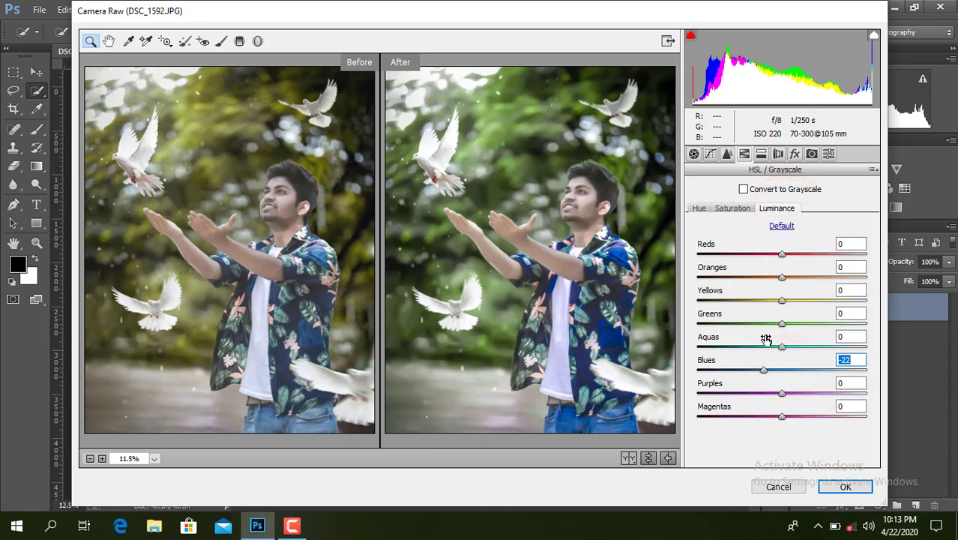
pyautogui.moveTo(784, 327); pyautogui.dragTo(795, 324)
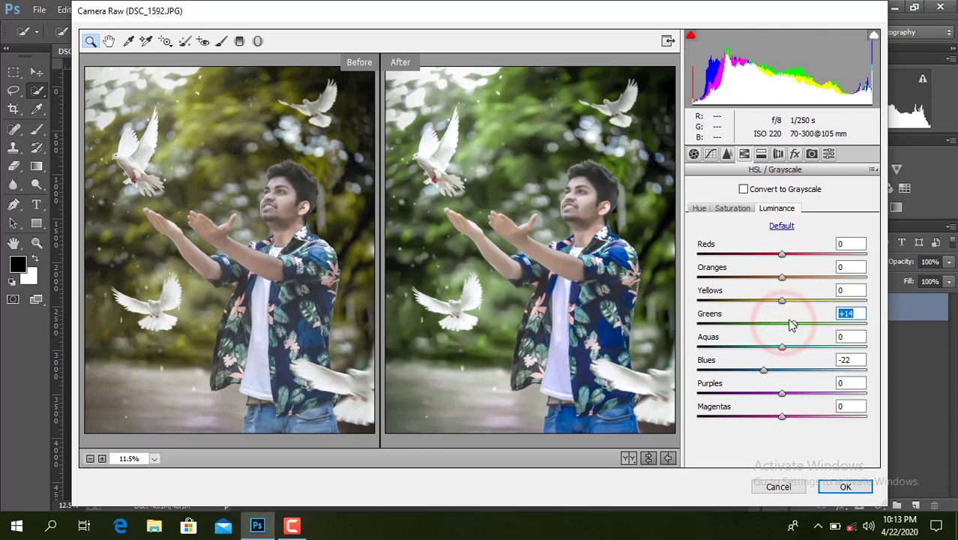
pyautogui.moveTo(785, 280); pyautogui.dragTo(792, 282)
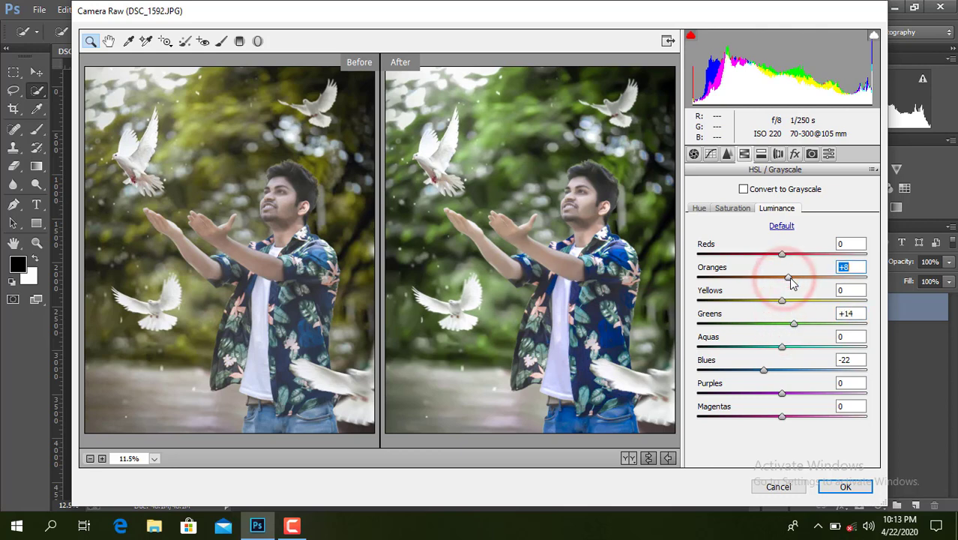
pyautogui.click(793, 153)
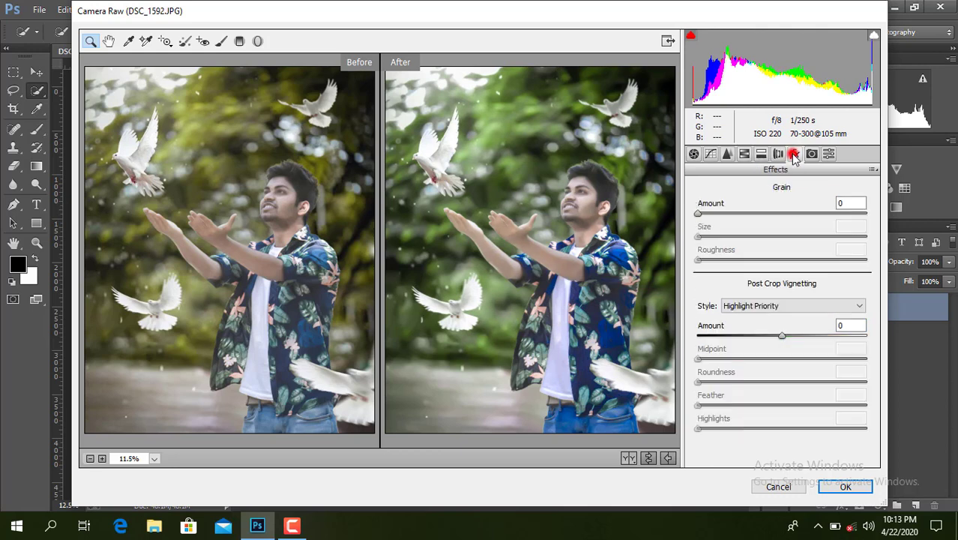
pyautogui.moveTo(780, 337); pyautogui.dragTo(763, 335)
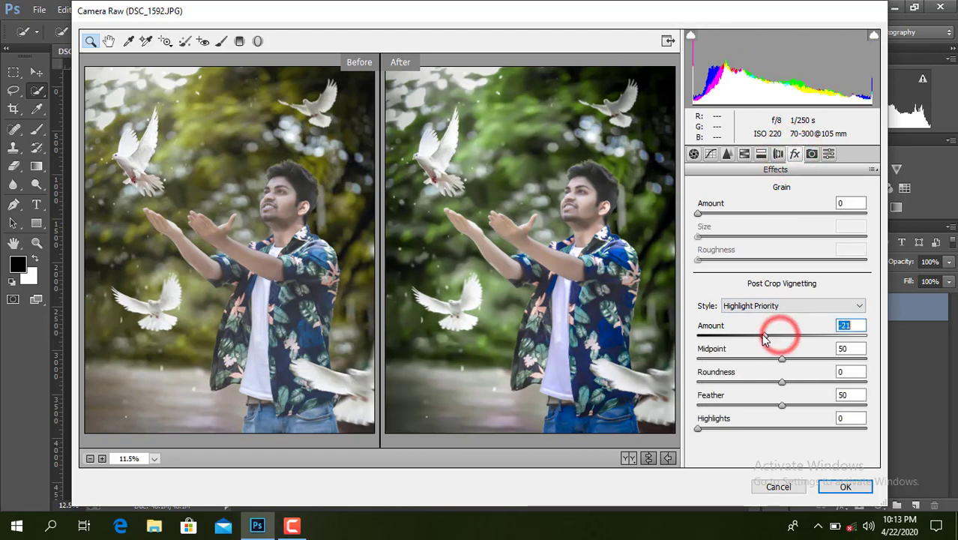
pyautogui.click(839, 486)
# Flatten the image and save it as JPEG 'newwrrerer' in New folder at quality 10
pyautogui.rightClick(869, 312)
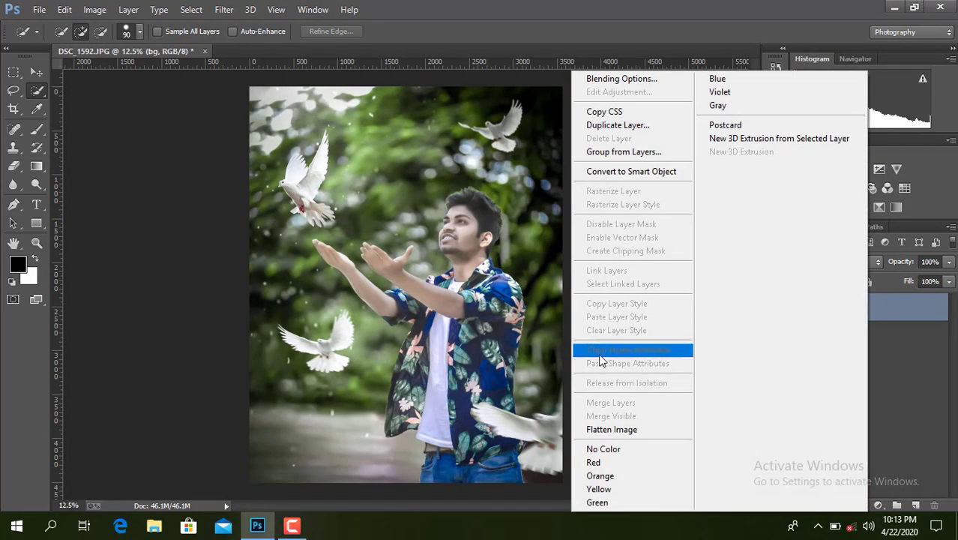
pyautogui.click(651, 429)
pyautogui.click(39, 9)
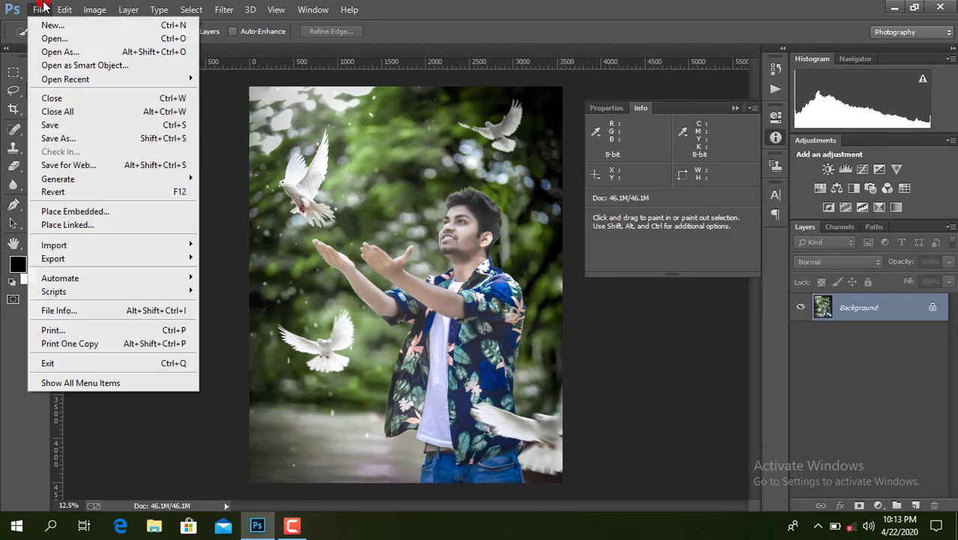
pyautogui.click(84, 140)
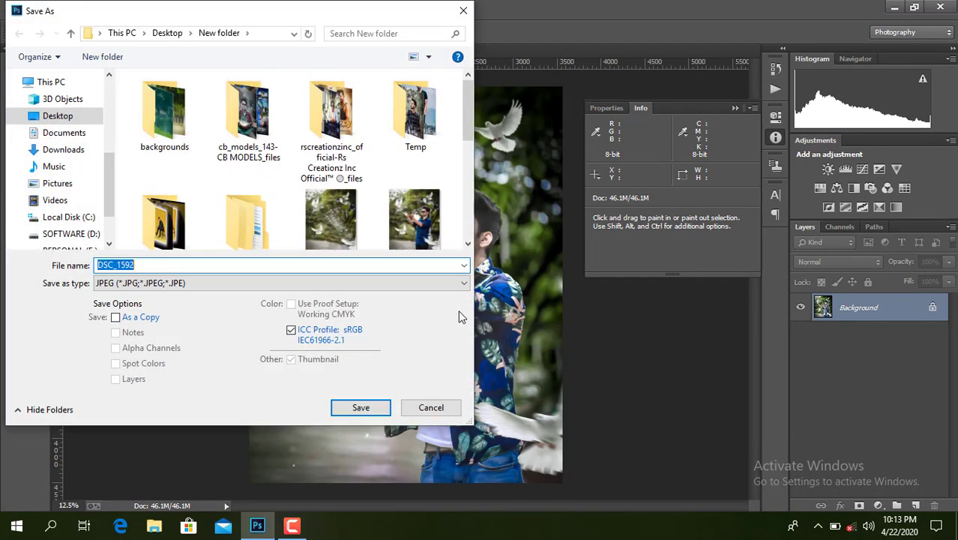
pyautogui.click(150, 266)
pyautogui.write('n')
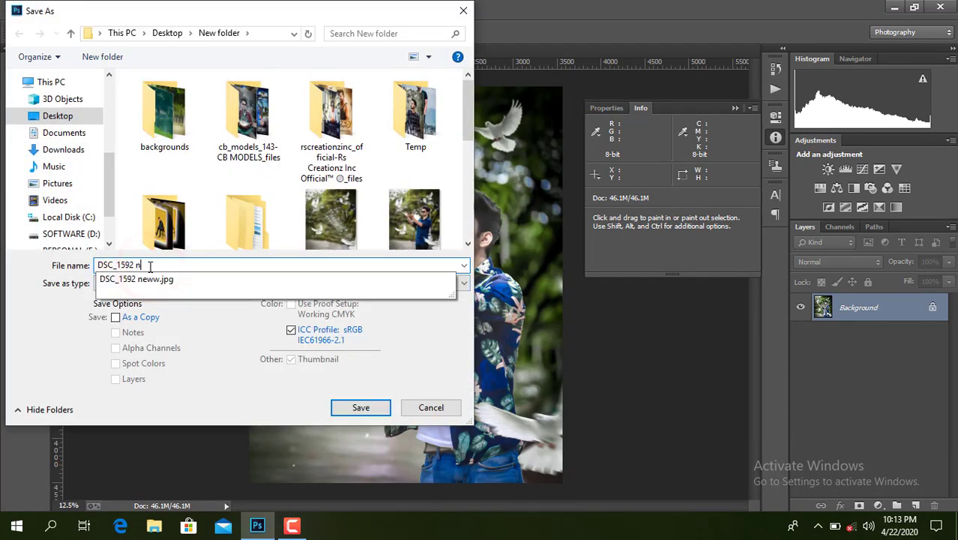
pyautogui.write('ewm')
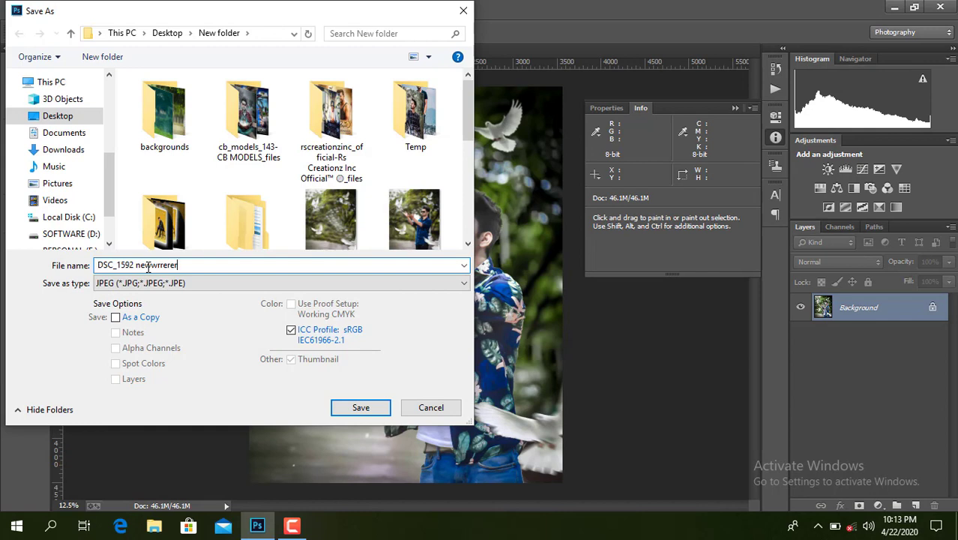
pyautogui.click(133, 264)
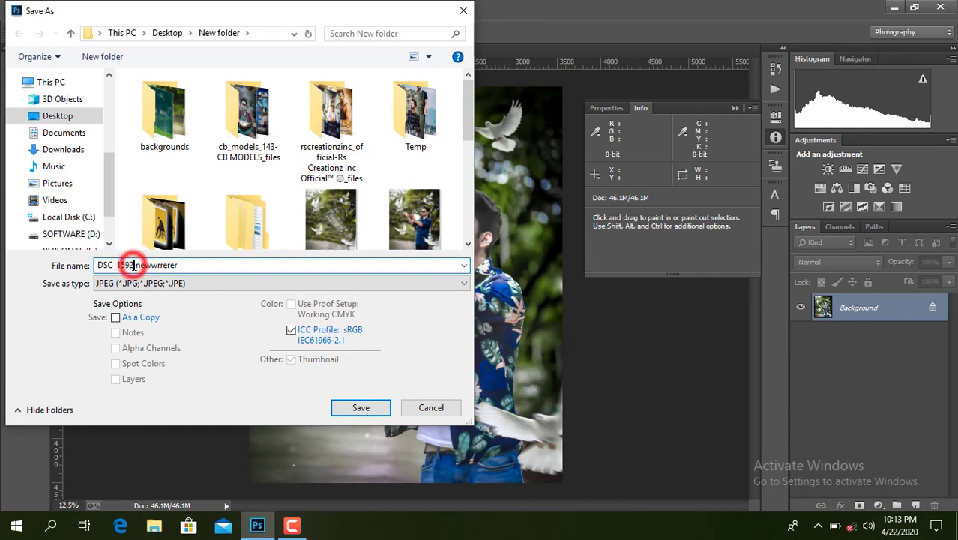
pyautogui.press('BackSpace')
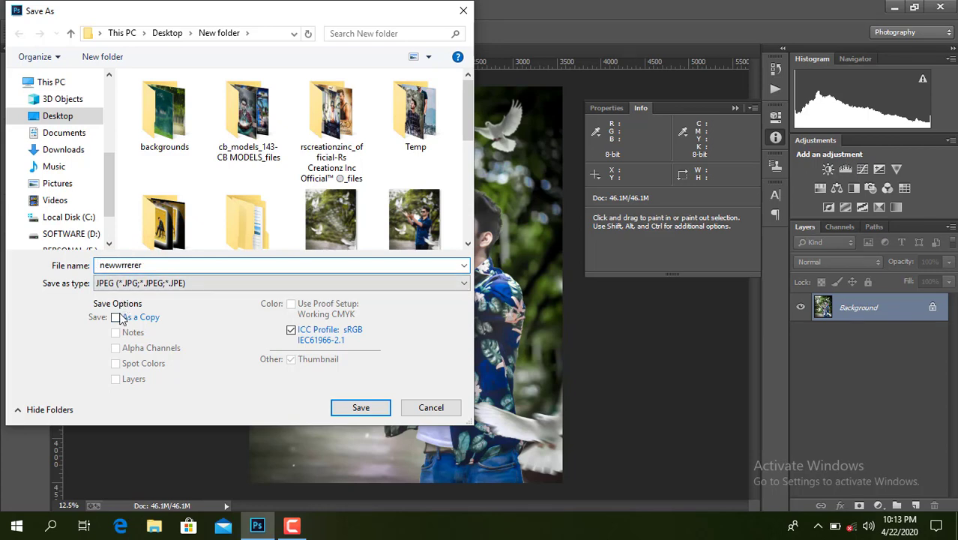
pyautogui.click(361, 406)
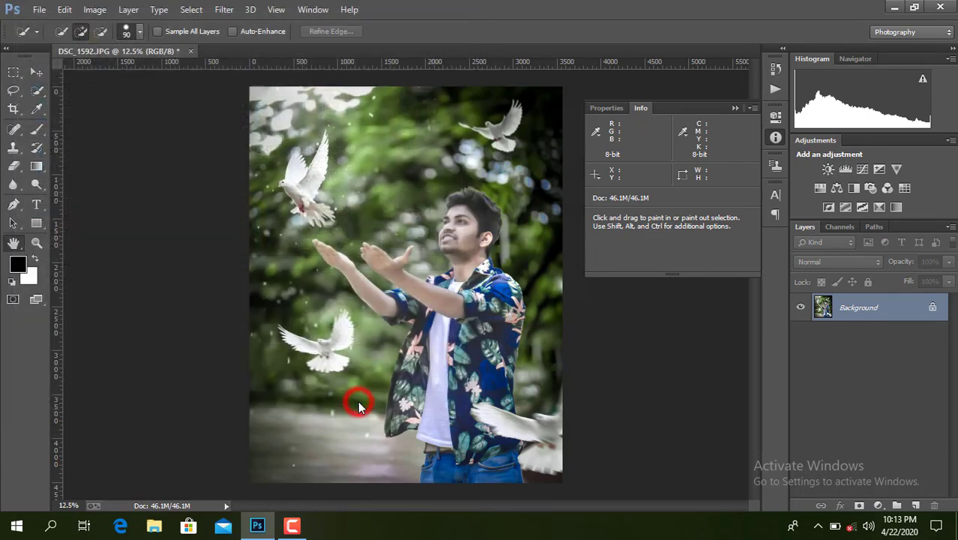
pyautogui.click(562, 129)
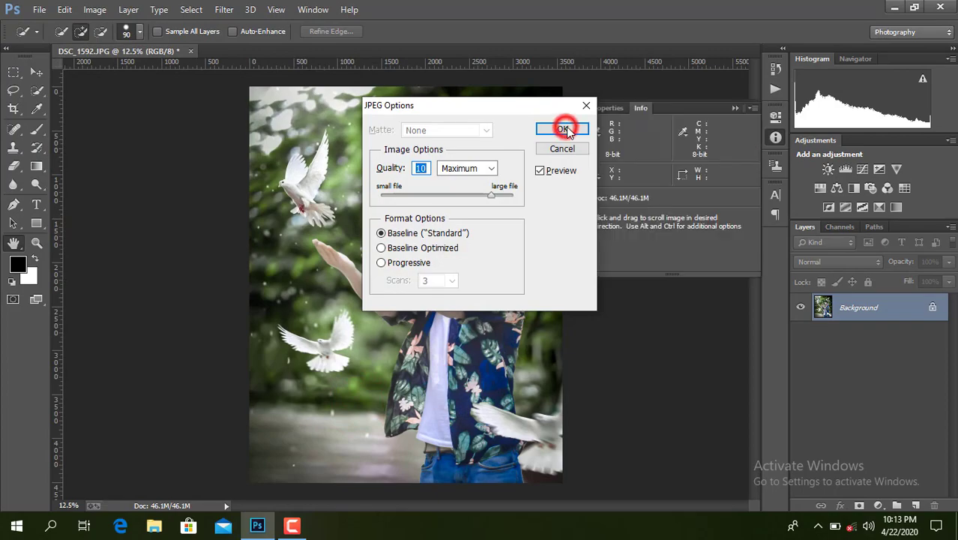